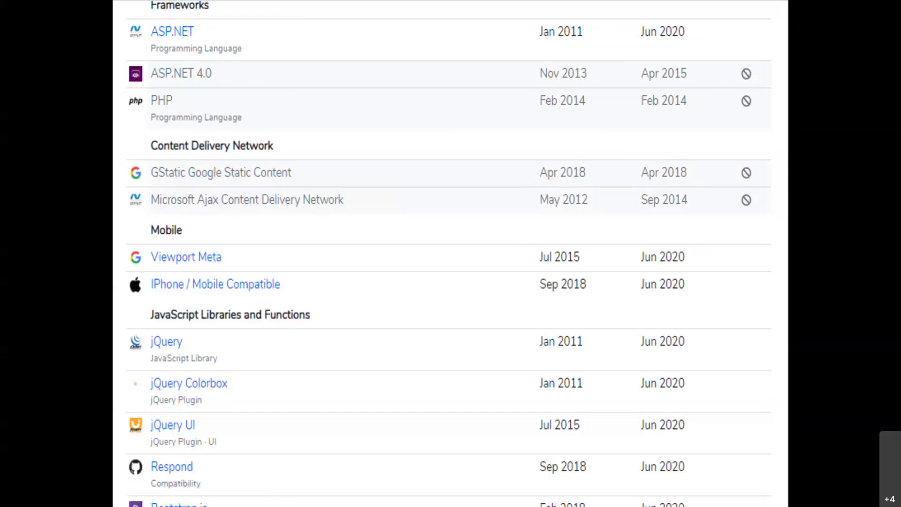
{"action": "key", "text": "Right"}
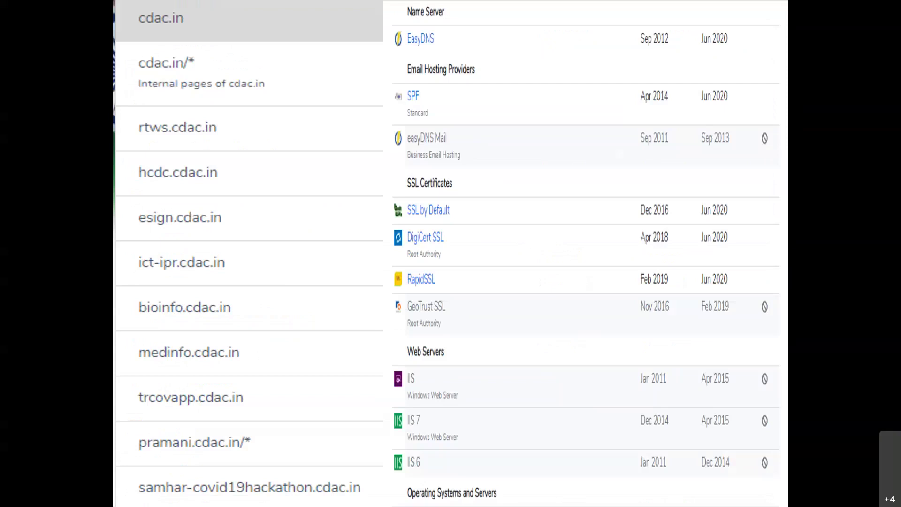
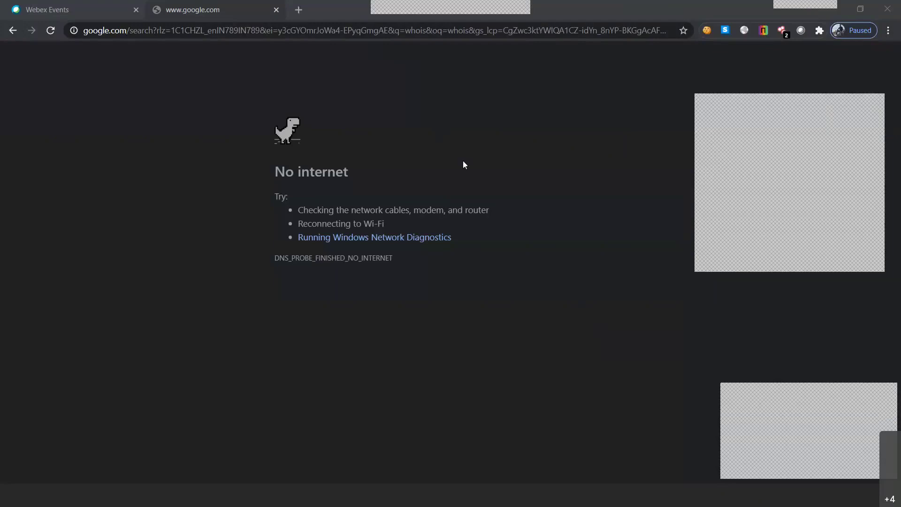
- Reload the Google results for whois and open the Whois.com result in a new tab
{"action": "left_click", "coordinate": [50, 30]}
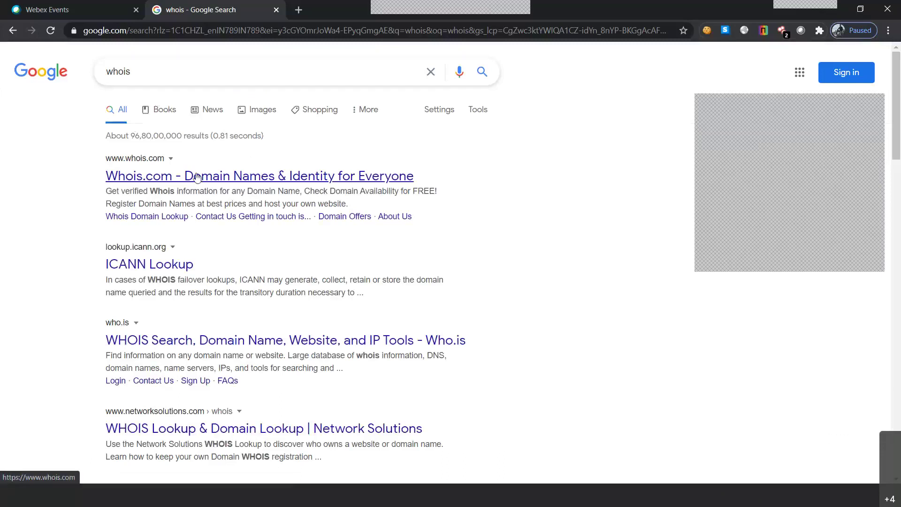
{"action": "right_click", "coordinate": [126, 181]}
{"action": "left_click", "coordinate": [155, 185]}
{"action": "left_click", "coordinate": [315, 10]}
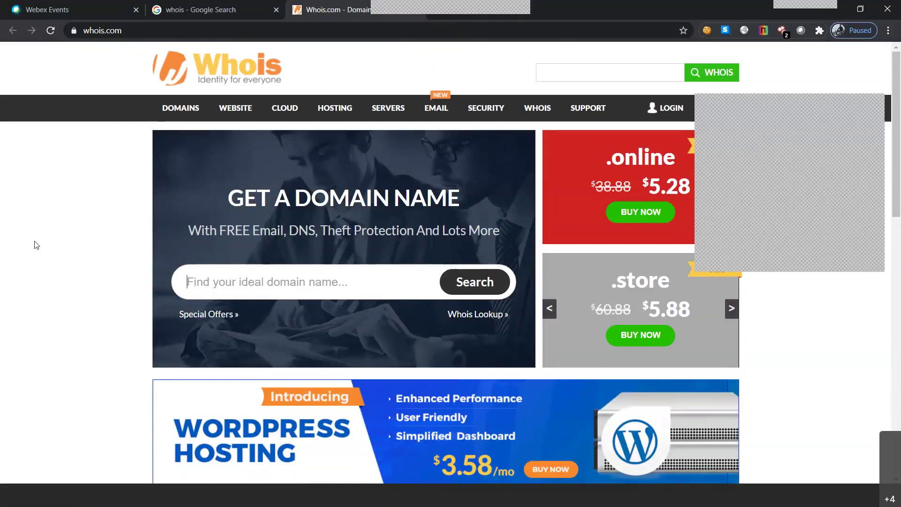
- Search for the domain cdac.in on Whois.com
{"action": "type", "text": "cdac"}
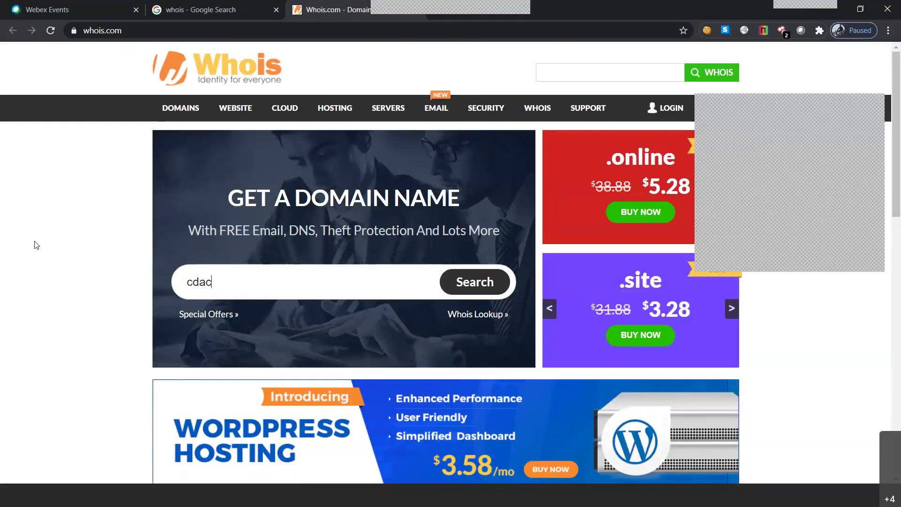
{"action": "type", "text": ".in"}
{"action": "left_click", "coordinate": [464, 292]}
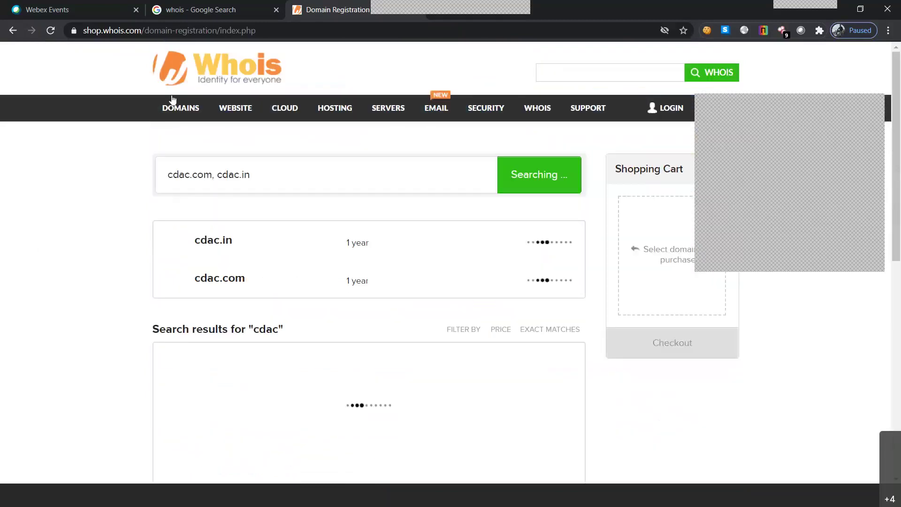
- Close the Whois.com tab and open the Who.is search result in a new tab
{"action": "left_click_drag", "start_coordinate": [413, 9], "coordinate": [282, 10]}
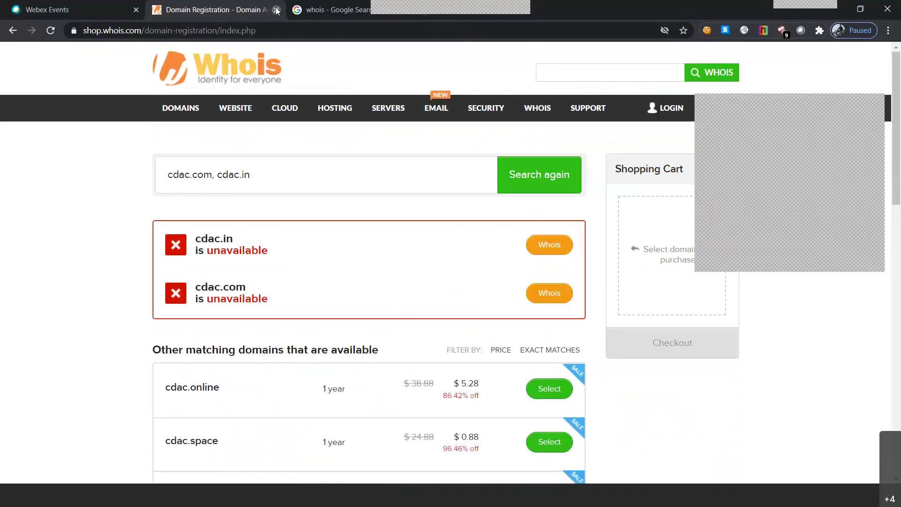
{"action": "left_click", "coordinate": [276, 9]}
{"action": "right_click", "coordinate": [176, 350]}
{"action": "left_click", "coordinate": [197, 348]}
{"action": "left_click", "coordinate": [314, 10]}
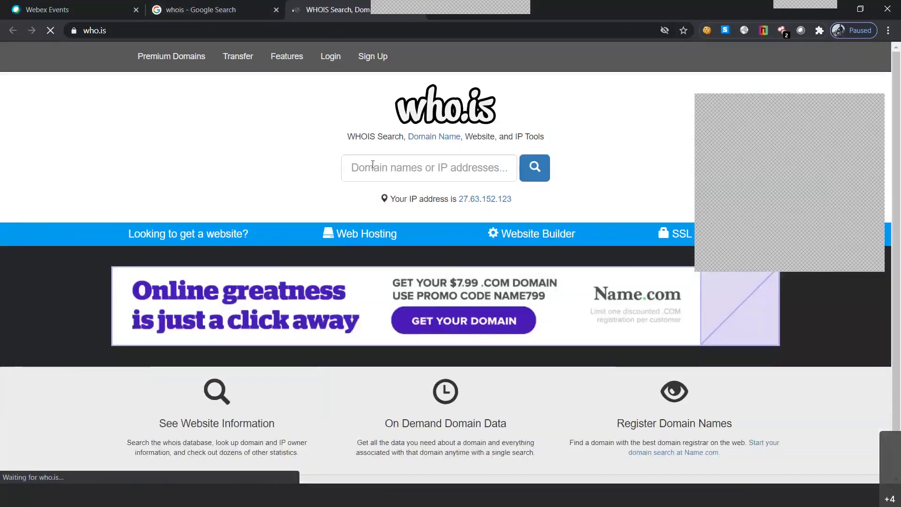
{"action": "left_click", "coordinate": [137, 30]}
{"action": "left_click", "coordinate": [138, 30]}
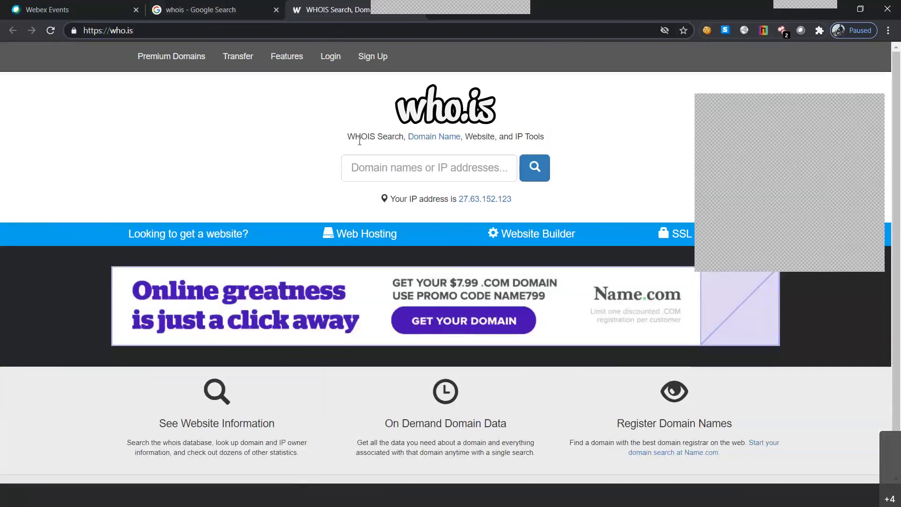
{"action": "double_click", "coordinate": [127, 31]}
{"action": "type", "text": "id.com"}
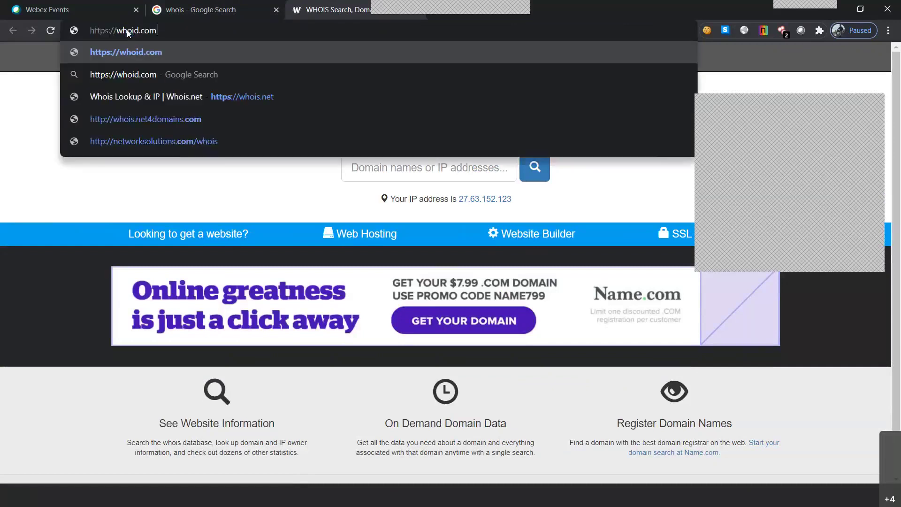
{"action": "key", "text": "BackSpace"}
{"action": "key", "text": "BackSpace"}
{"action": "key", "text": "BackSpace"}
{"action": "key", "text": "BackSpace"}
{"action": "key", "text": "BackSpace"}
{"action": "type", "text": "s.com"}
{"action": "key", "text": "Return"}
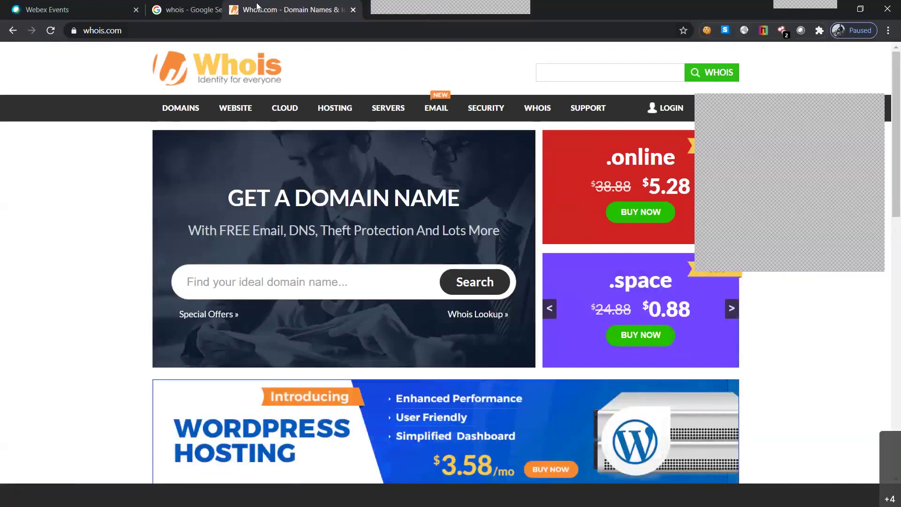
{"action": "mouse_move", "coordinate": [257, 7]}
{"action": "left_mouse_down"}
{"action": "mouse_move", "coordinate": [323, 9]}
{"action": "mouse_move", "coordinate": [273, 12]}
{"action": "left_mouse_up"}
{"action": "left_click", "coordinate": [274, 10]}
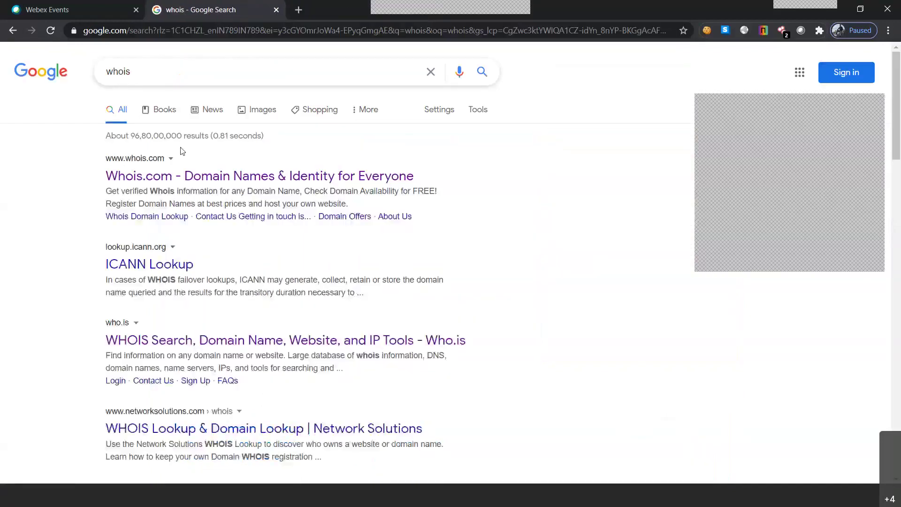
- Open the Who.is result from the Google search in a new tab and switch to it
{"action": "right_click", "coordinate": [178, 342]}
{"action": "left_click", "coordinate": [211, 345]}
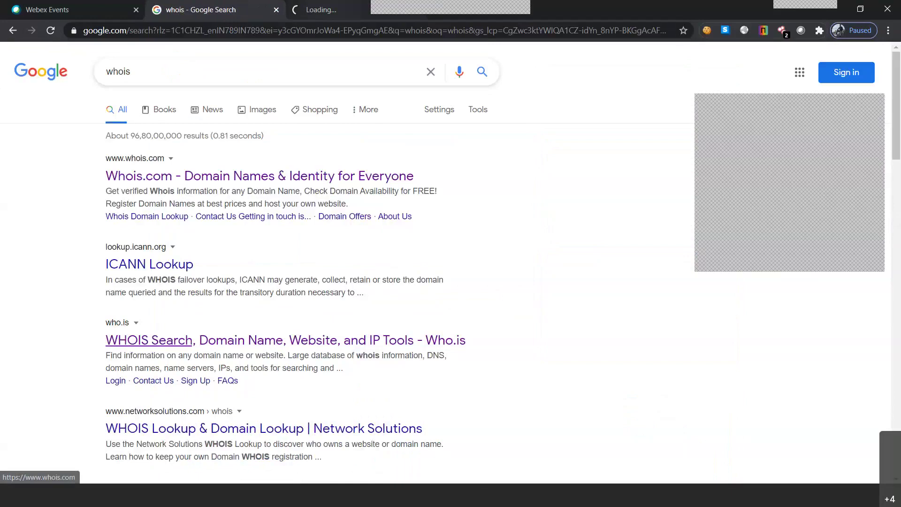
{"action": "key", "text": "ctrl+Tab"}
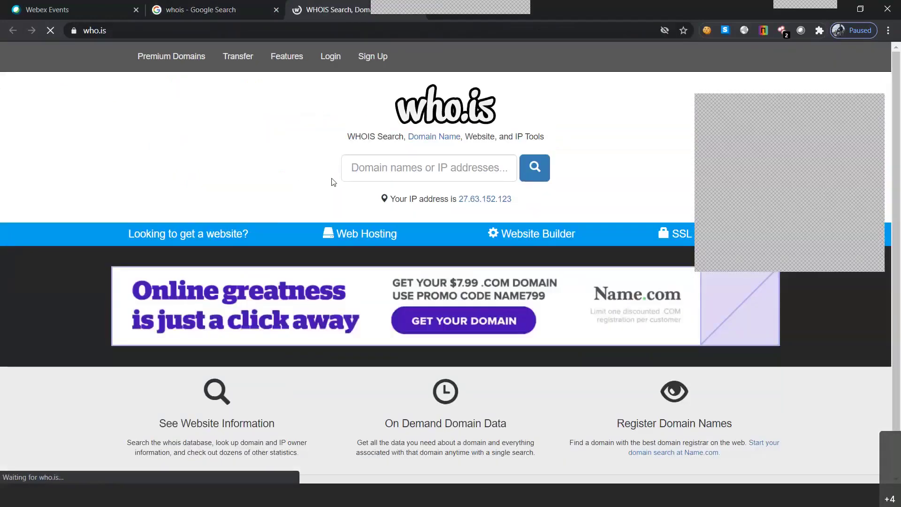
- Look up the domain cdac.in on Who.is and examine its similar domains and registrar data
{"action": "left_click", "coordinate": [363, 166]}
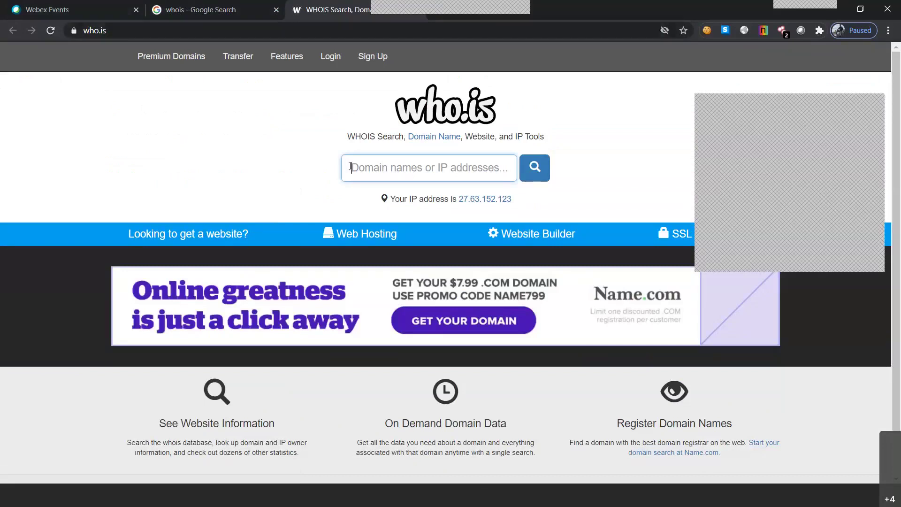
{"action": "type", "text": "cdac.or"}
{"action": "key", "text": "BackSpace"}
{"action": "key", "text": "BackSpace"}
{"action": "type", "text": "in"}
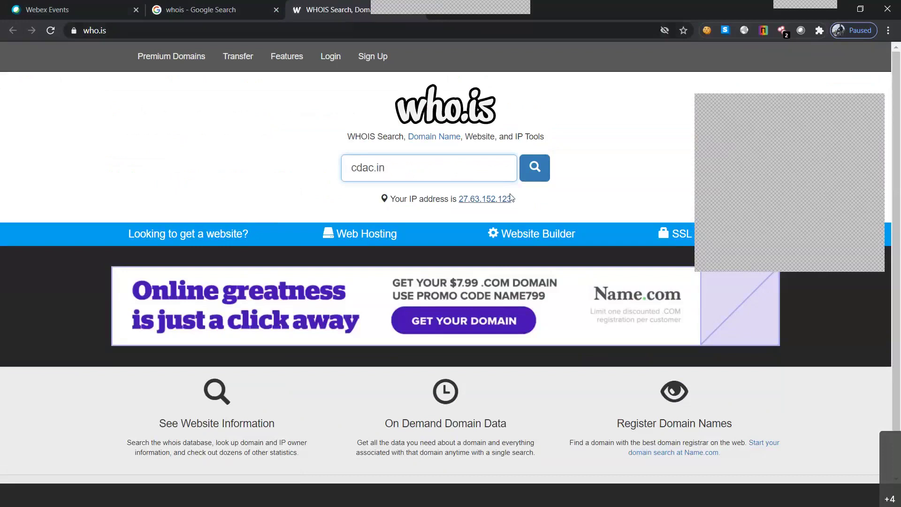
{"action": "left_click", "coordinate": [531, 179]}
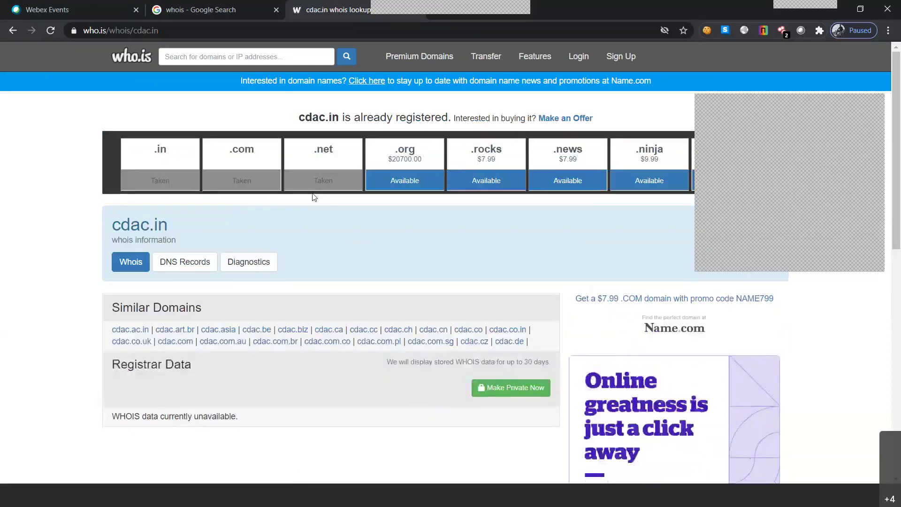
{"action": "scroll", "coordinate": [183, 223], "scroll_direction": "down", "scroll_amount": 5}
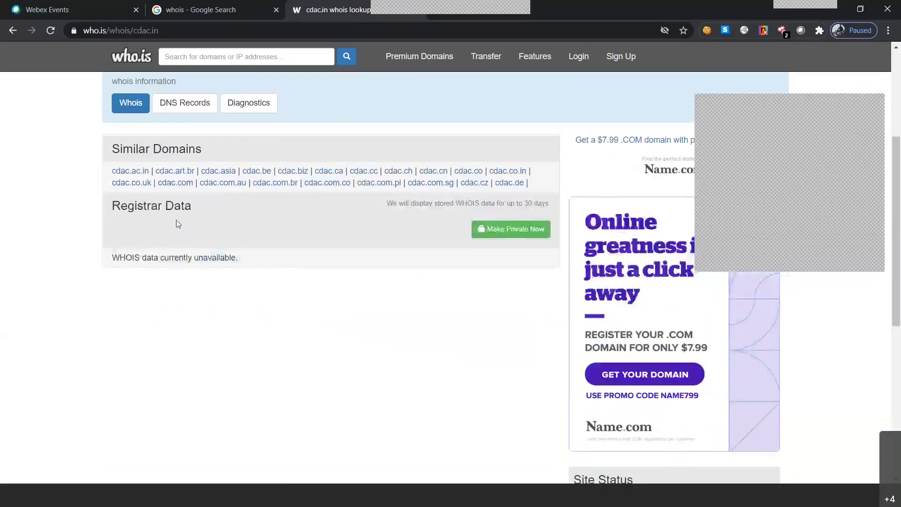
{"action": "scroll", "coordinate": [177, 217], "scroll_direction": "up", "scroll_amount": 5}
{"action": "scroll", "coordinate": [156, 306], "scroll_direction": "down", "scroll_amount": 3}
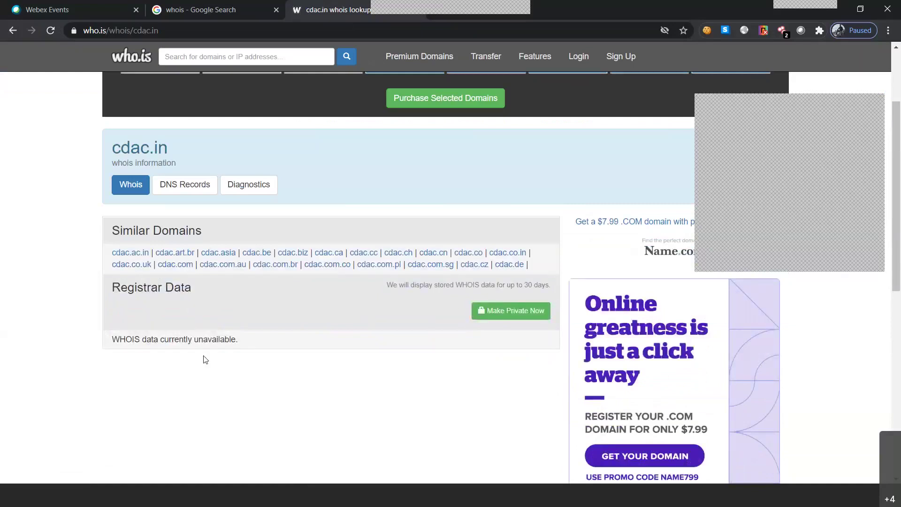
- Open the DNS records of cdac.in, and return to its Whois information to recheck the registrar data
{"action": "left_click", "coordinate": [188, 192]}
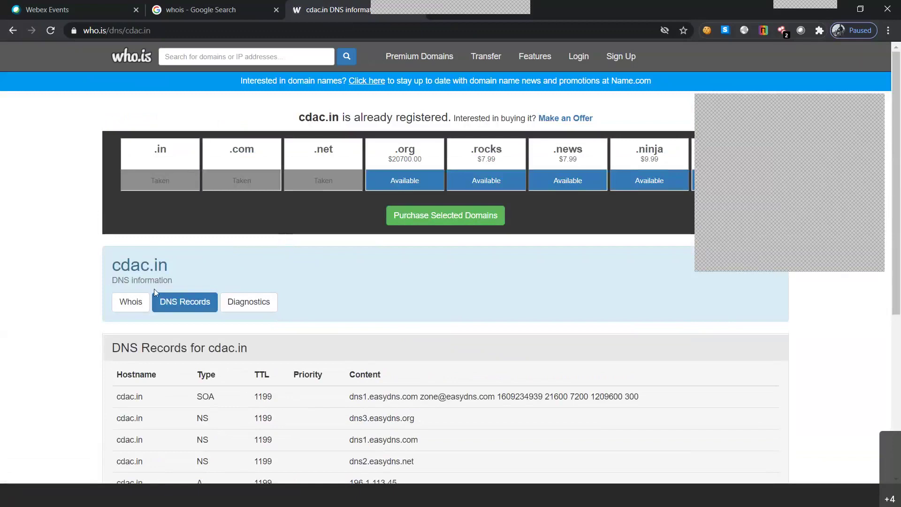
{"action": "left_click", "coordinate": [145, 296]}
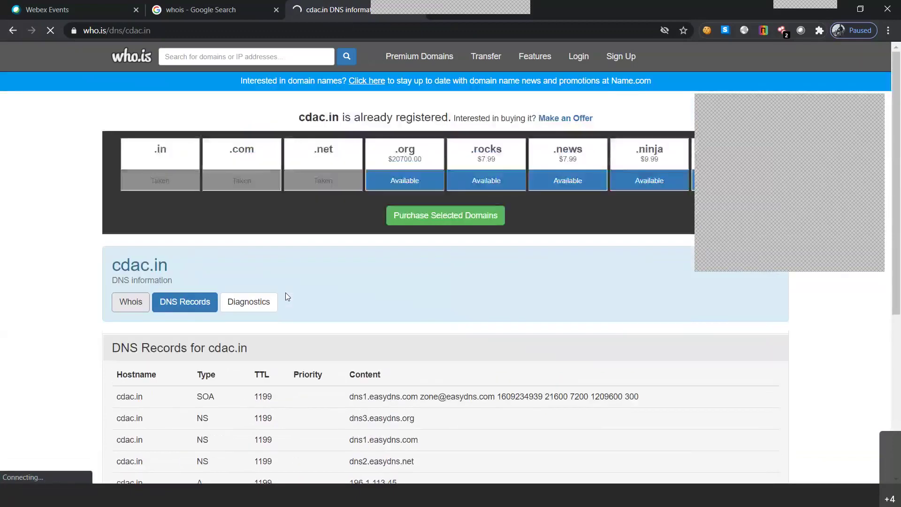
{"action": "scroll", "coordinate": [287, 297], "scroll_direction": "down", "scroll_amount": 3}
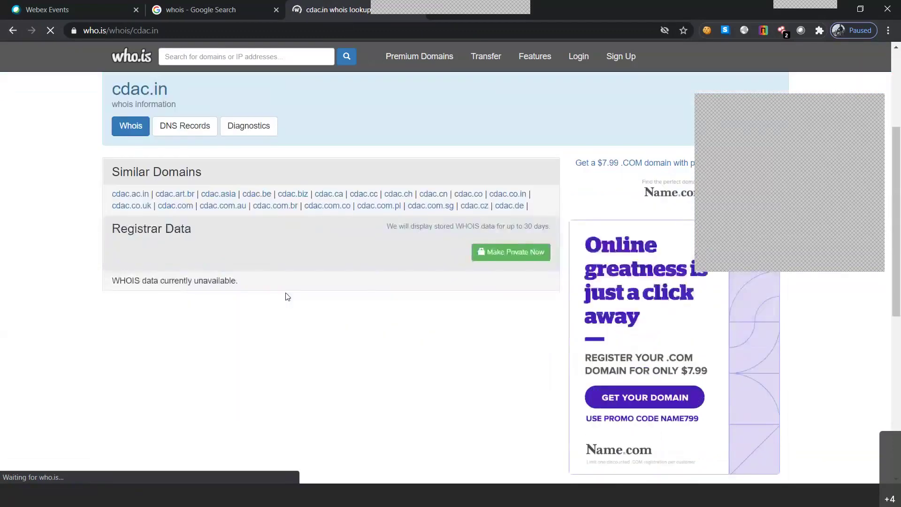
{"action": "scroll", "coordinate": [287, 296], "scroll_direction": "down", "scroll_amount": 4}
{"action": "scroll", "coordinate": [272, 284], "scroll_direction": "up", "scroll_amount": 7}
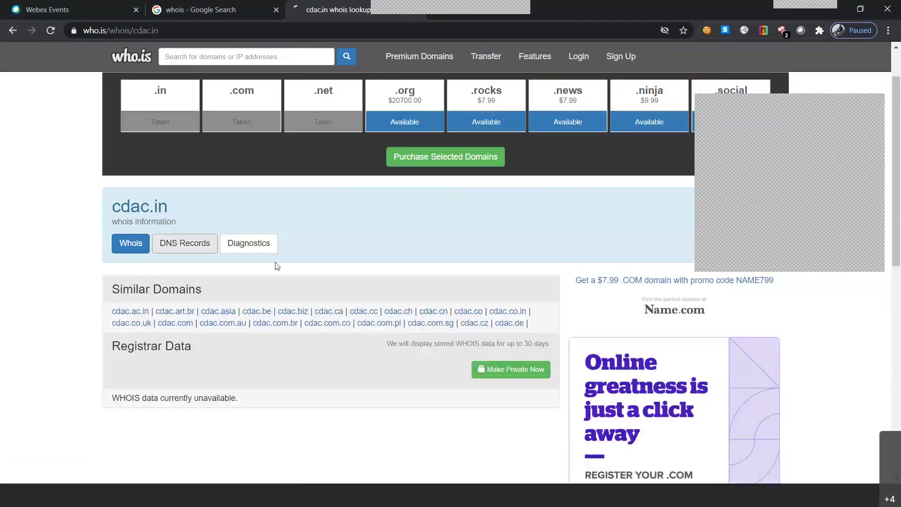
- Show the DNS records for cdac.in and examine their hostnames, types, priorities and content
{"action": "scroll", "coordinate": [275, 261], "scroll_direction": "down", "scroll_amount": 2}
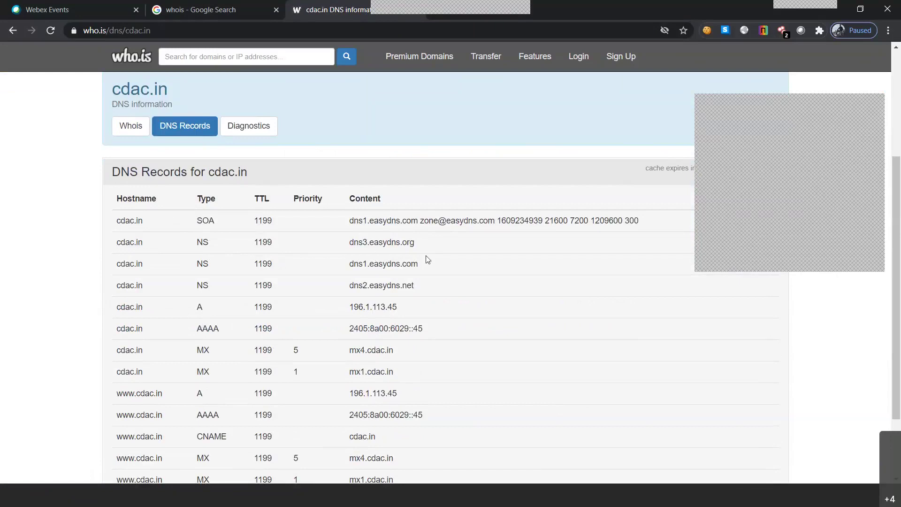
{"action": "scroll", "coordinate": [460, 258], "scroll_direction": "down", "scroll_amount": 2}
{"action": "scroll", "coordinate": [463, 258], "scroll_direction": "up", "scroll_amount": 1}
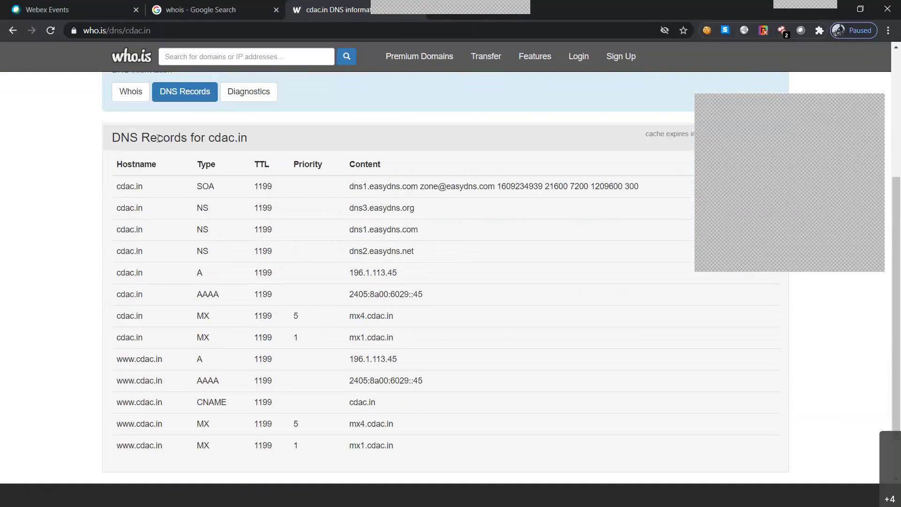
{"action": "scroll", "coordinate": [104, 209], "scroll_direction": "down", "scroll_amount": 1}
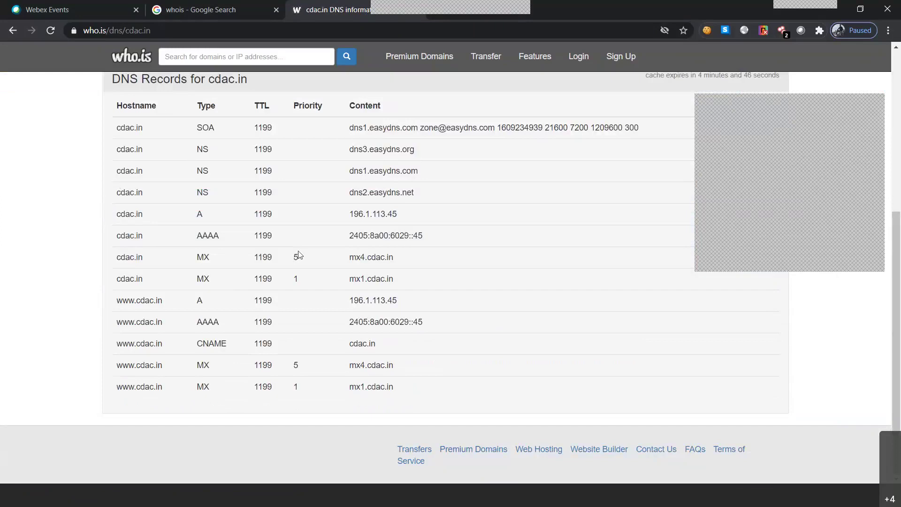
{"action": "scroll", "coordinate": [298, 255], "scroll_direction": "up", "scroll_amount": 5}
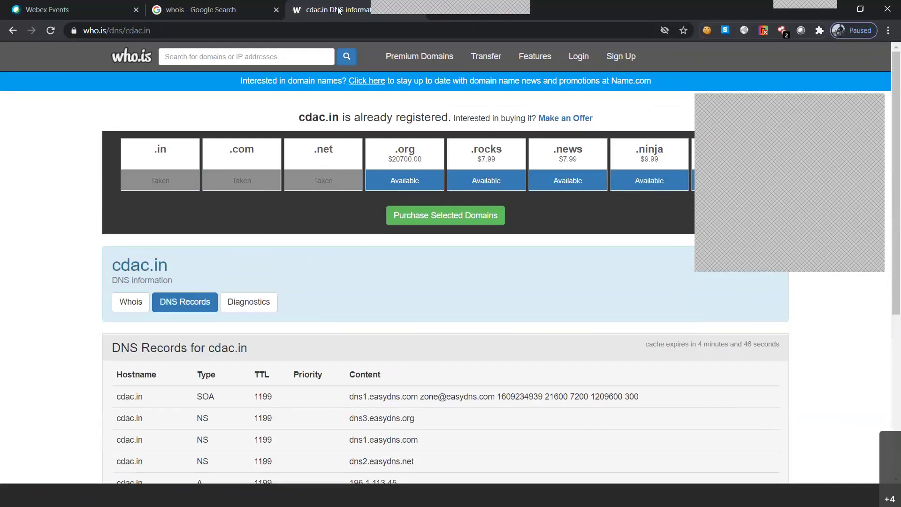
- Open the diagnostics for cdac.in and complete the captcha by selecting all images with crosswalks
{"action": "left_click", "coordinate": [265, 305]}
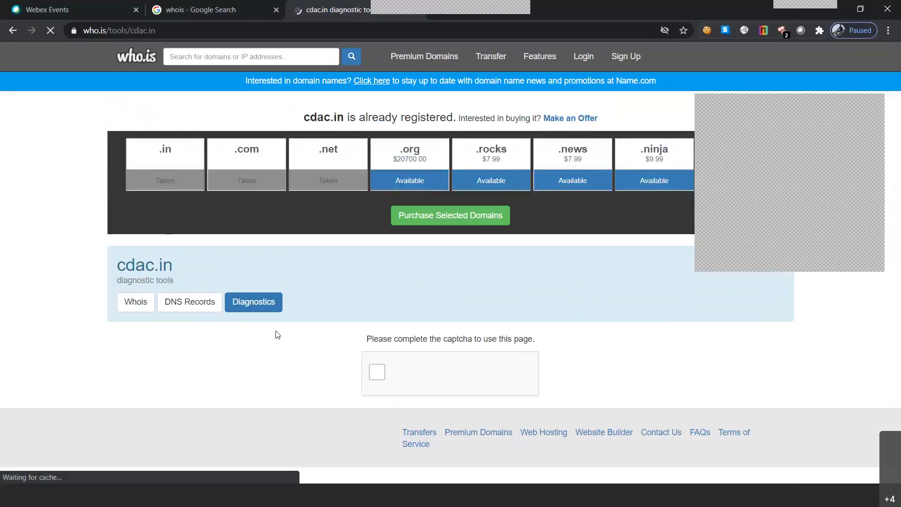
{"action": "left_click", "coordinate": [380, 376]}
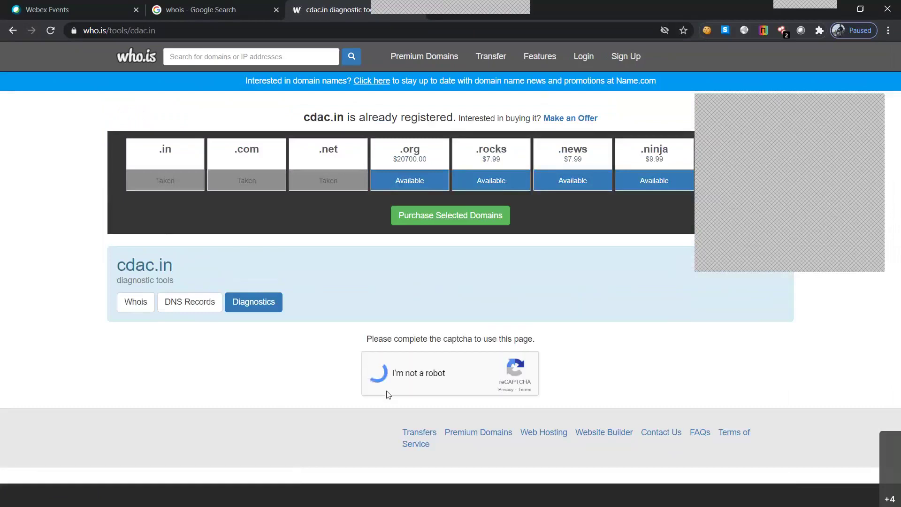
{"action": "left_click", "coordinate": [496, 270]}
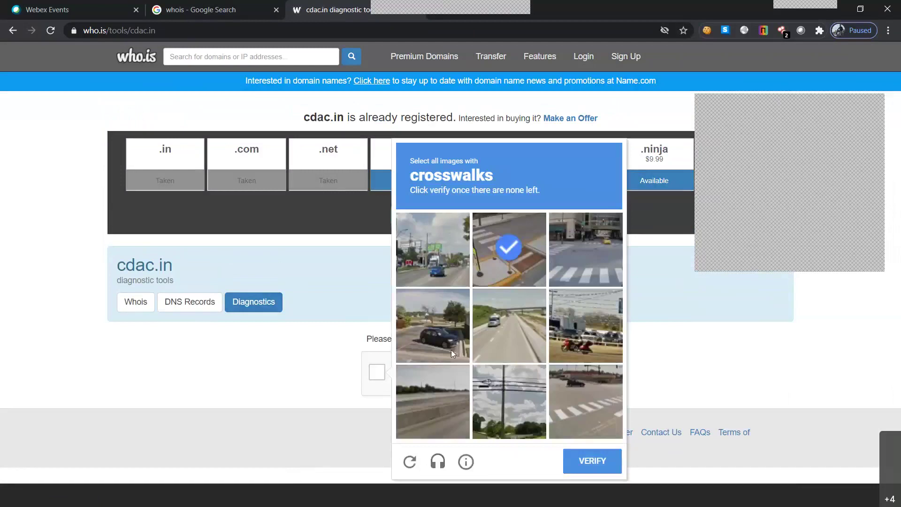
{"action": "left_click", "coordinate": [550, 376]}
{"action": "left_click", "coordinate": [585, 250]}
{"action": "left_click", "coordinate": [588, 464]}
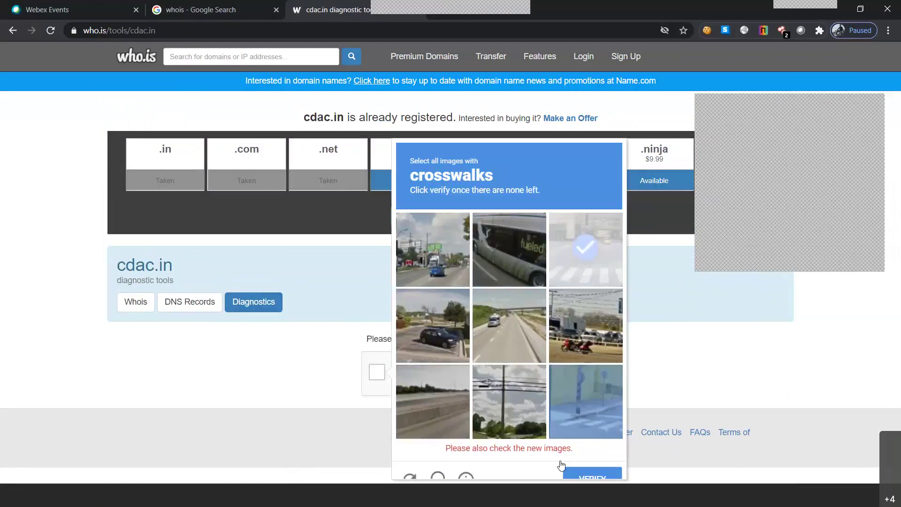
{"action": "left_click", "coordinate": [587, 260]}
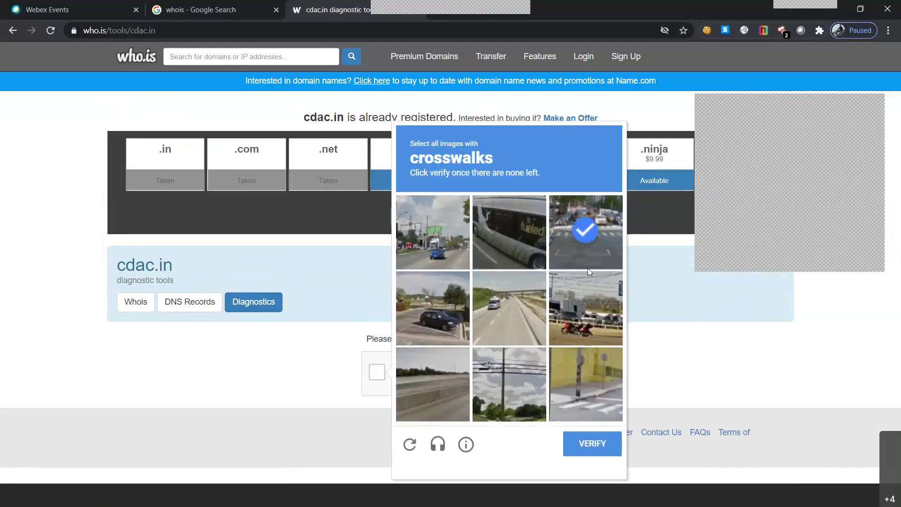
{"action": "left_click", "coordinate": [595, 426]}
{"action": "left_click", "coordinate": [592, 461]}
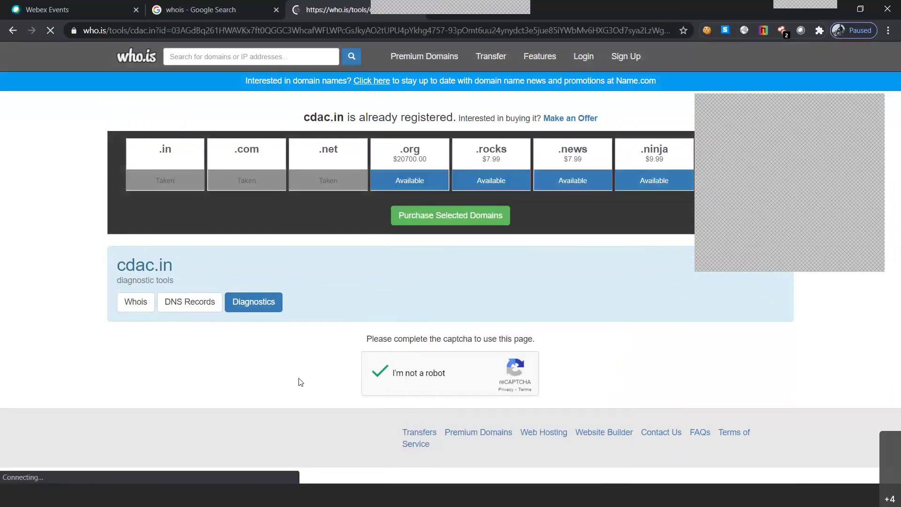
- Examine the ping and traceroute sections of the cdac.in diagnostics
{"action": "scroll", "coordinate": [53, 309], "scroll_direction": "down", "scroll_amount": 2}
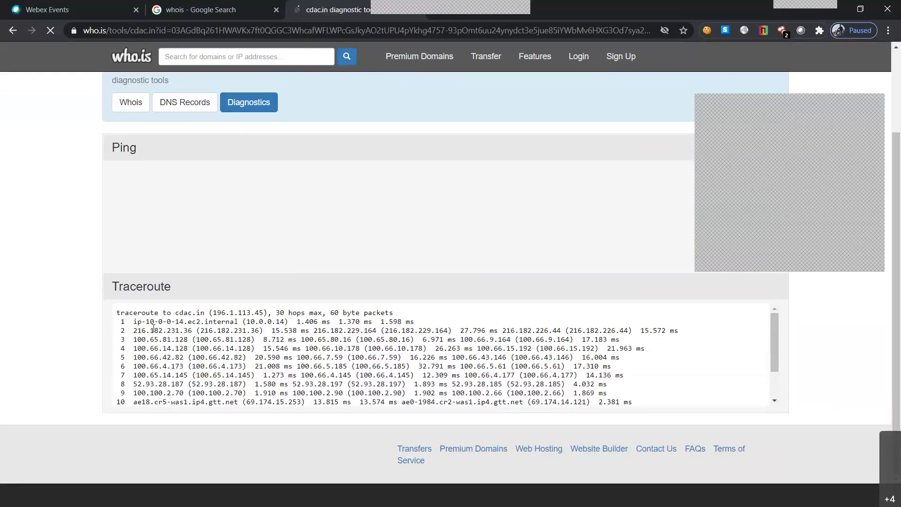
{"action": "scroll", "coordinate": [776, 361], "scroll_direction": "down", "scroll_amount": 2}
{"action": "scroll", "coordinate": [778, 351], "scroll_direction": "up", "scroll_amount": 2}
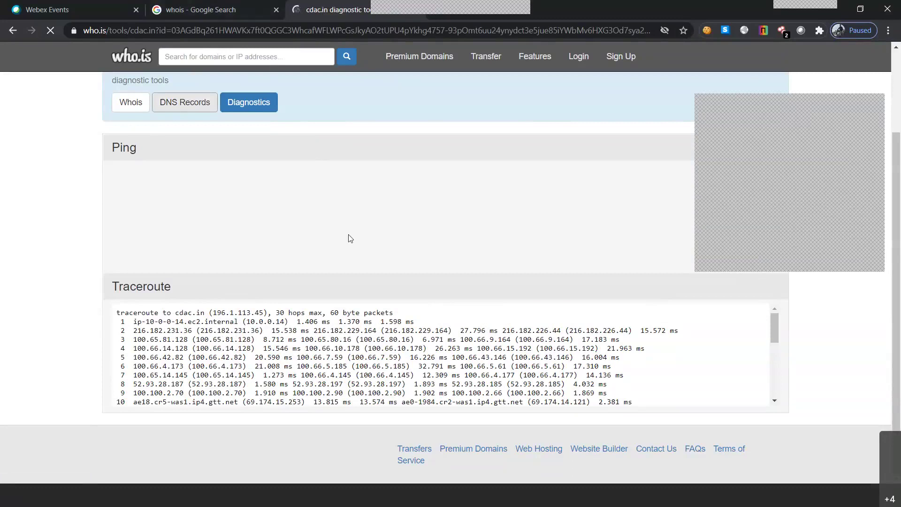
- Return to the Google search page and search for onyphe
{"action": "left_click", "coordinate": [209, 9]}
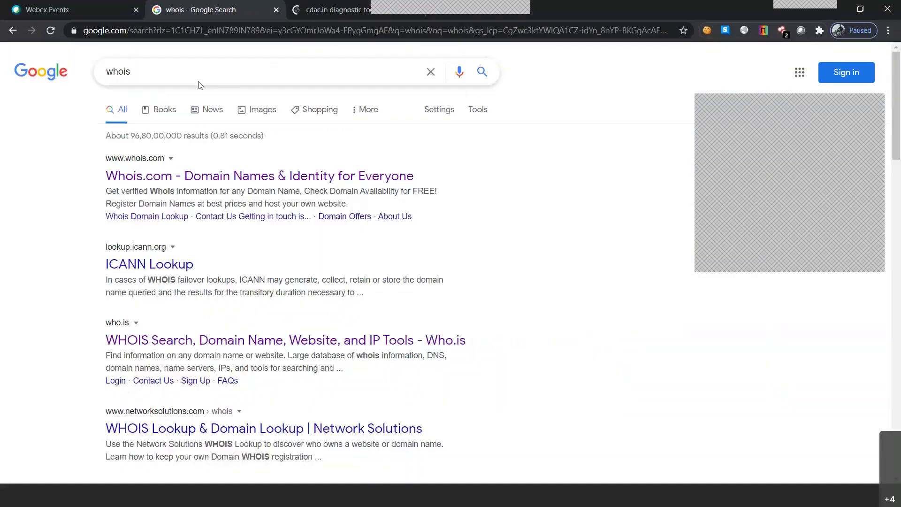
{"action": "key", "text": "slash"}
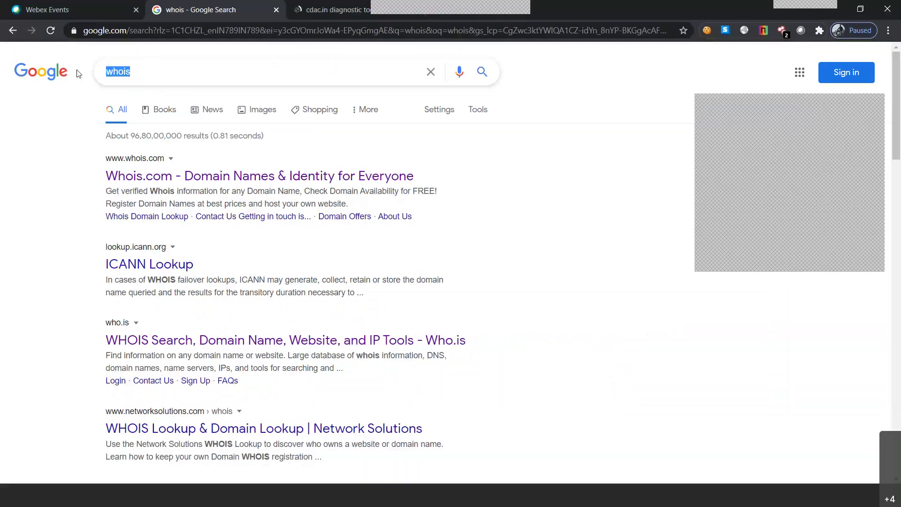
{"action": "type", "text": "p"}
{"action": "key", "text": "BackSpace"}
{"action": "type", "text": "ony"}
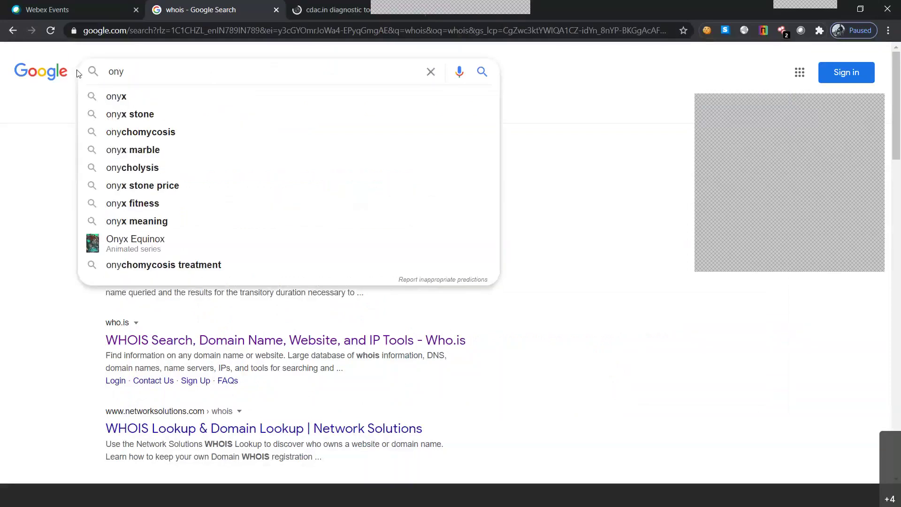
{"action": "type", "text": "phe."}
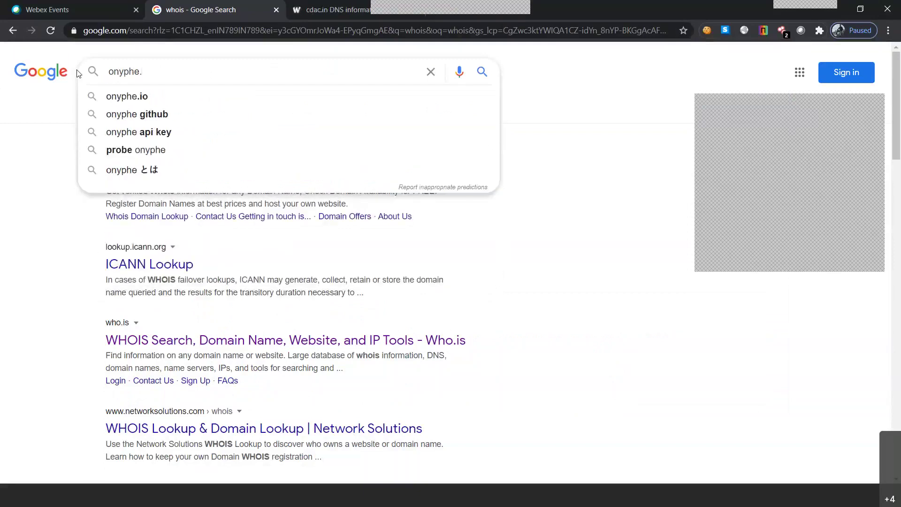
{"action": "key", "text": "BackSpace"}
{"action": "key", "text": "Return"}
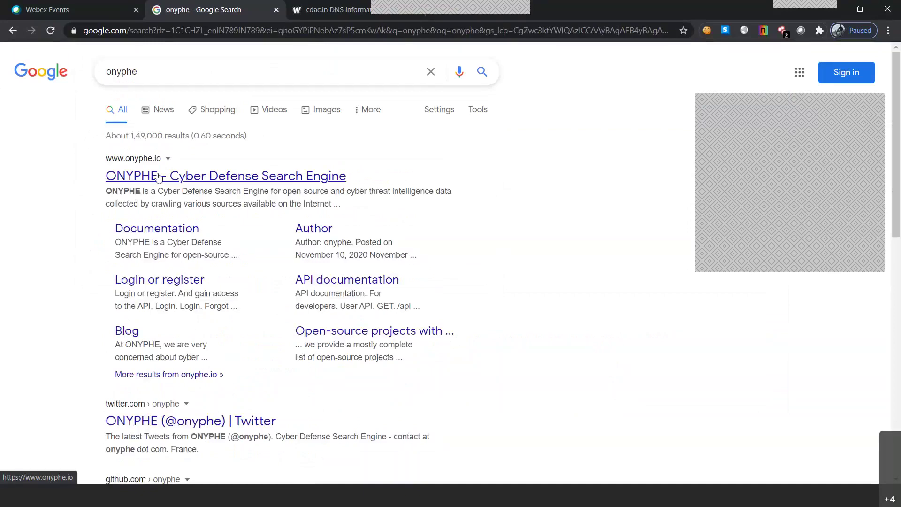
- Open the ONYPHE Cyber Defense Search Engine result in a new tab and close the who.is tab for cdac.in
{"action": "right_click", "coordinate": [233, 179]}
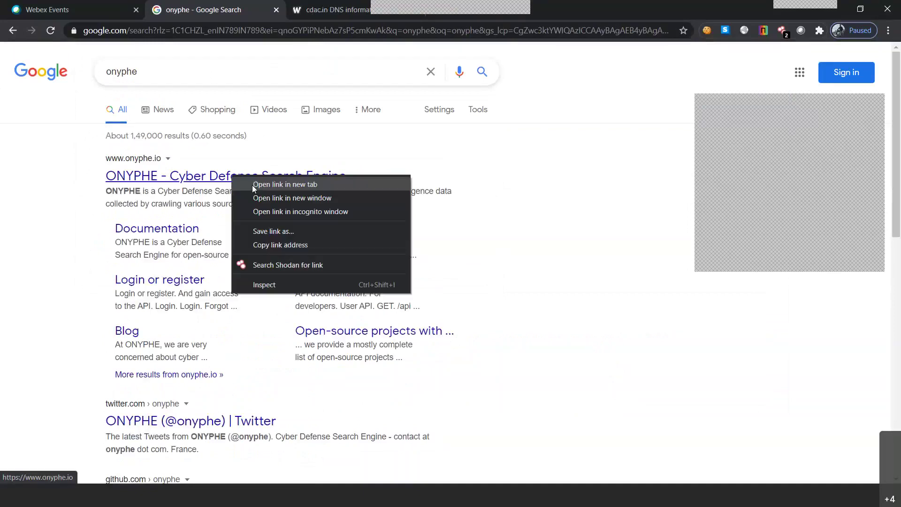
{"action": "left_click", "coordinate": [256, 184]}
{"action": "left_click_drag", "start_coordinate": [339, 14], "coordinate": [242, 12]}
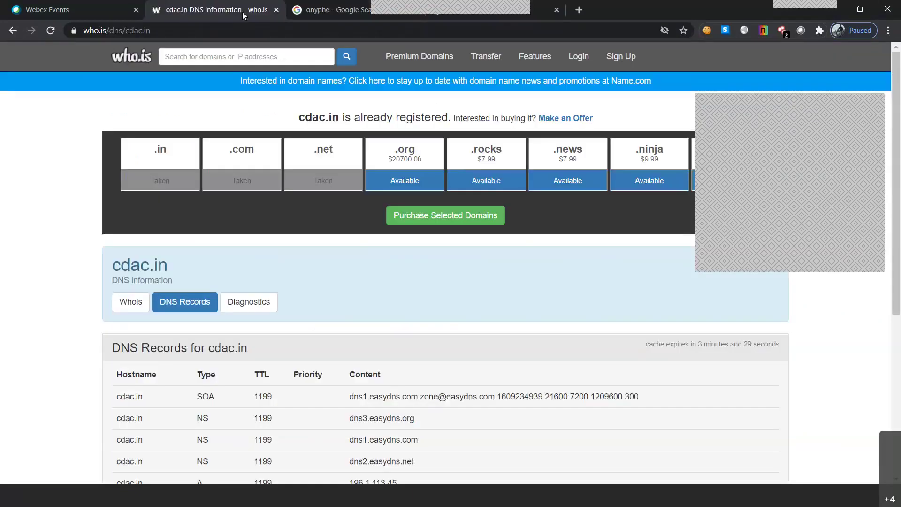
{"action": "left_click", "coordinate": [276, 10]}
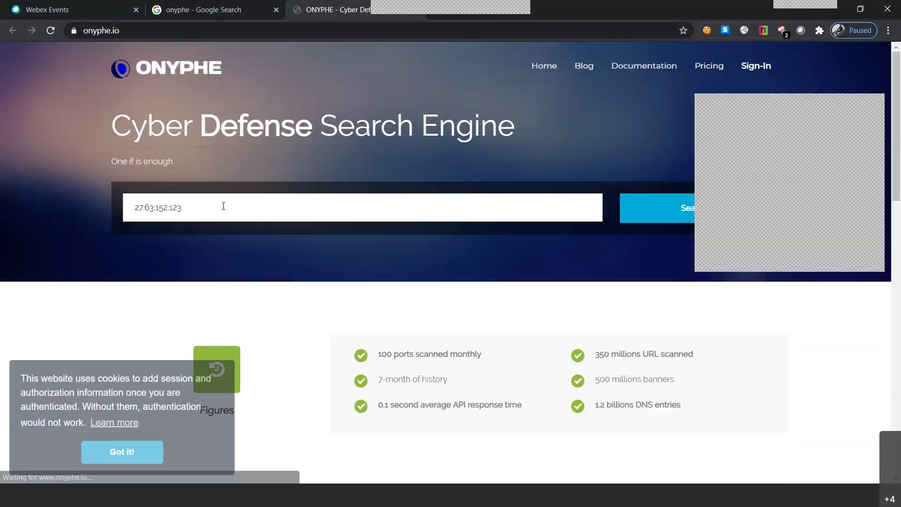
- Replace the prefilled IP address in the ONYPHE query with cdac.in and run the search
{"action": "triple_click", "coordinate": [223, 206]}
{"action": "key", "text": "BackSpace"}
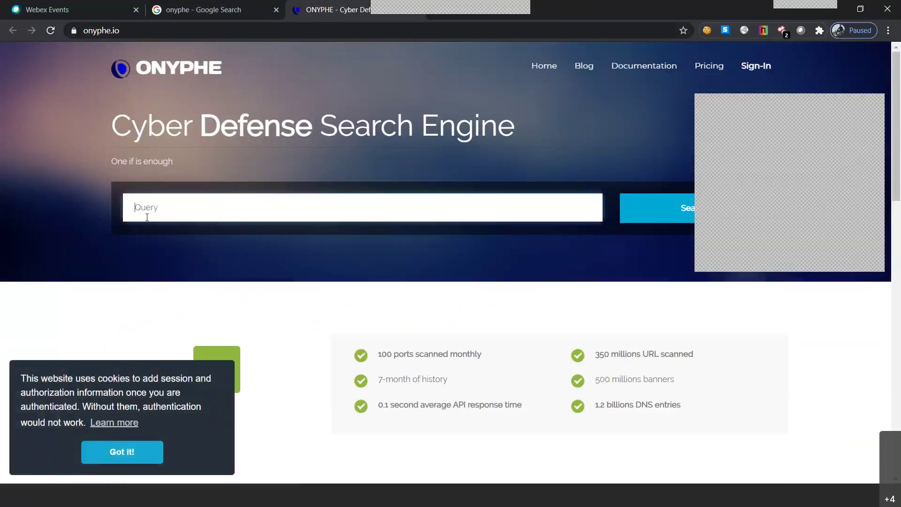
{"action": "type", "text": "cdac.in"}
{"action": "left_click", "coordinate": [635, 198]}
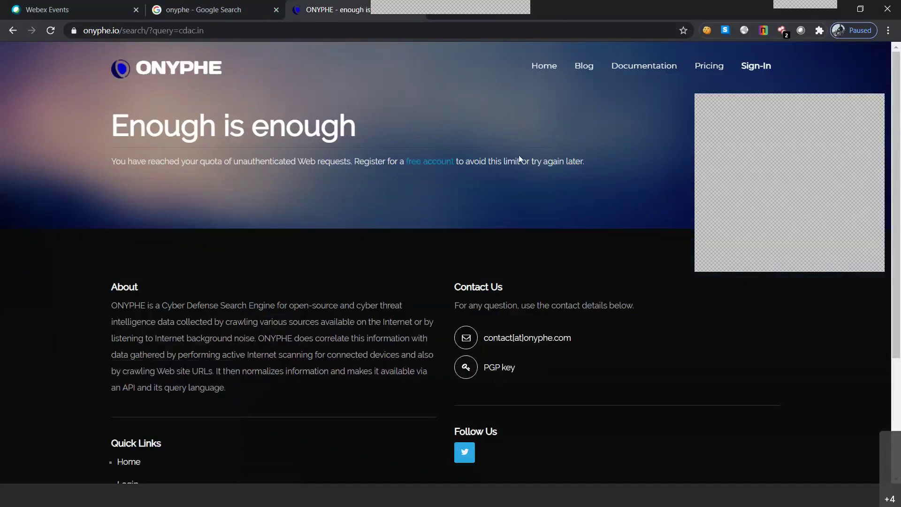
- Open the free account registration form on ONYPHE to view the details it asks for
{"action": "left_click", "coordinate": [449, 165]}
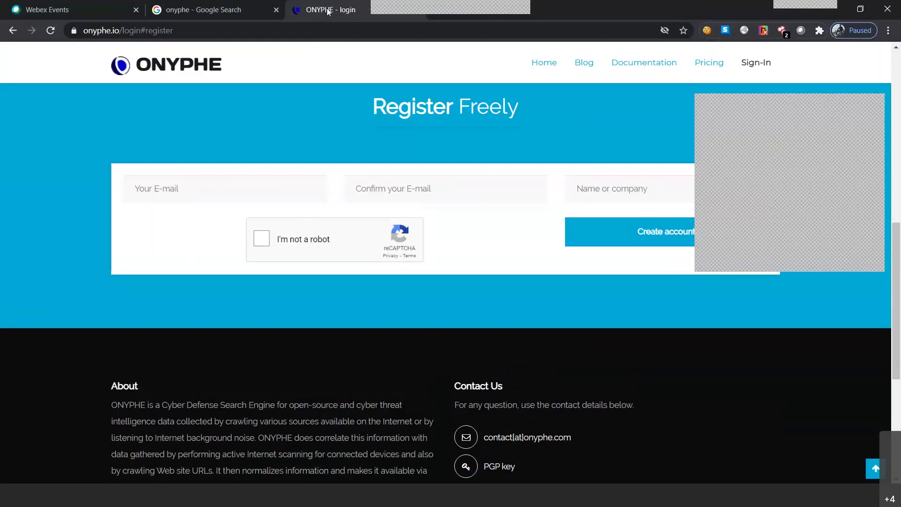
{"action": "left_click", "coordinate": [182, 183]}
{"action": "left_click", "coordinate": [86, 130]}
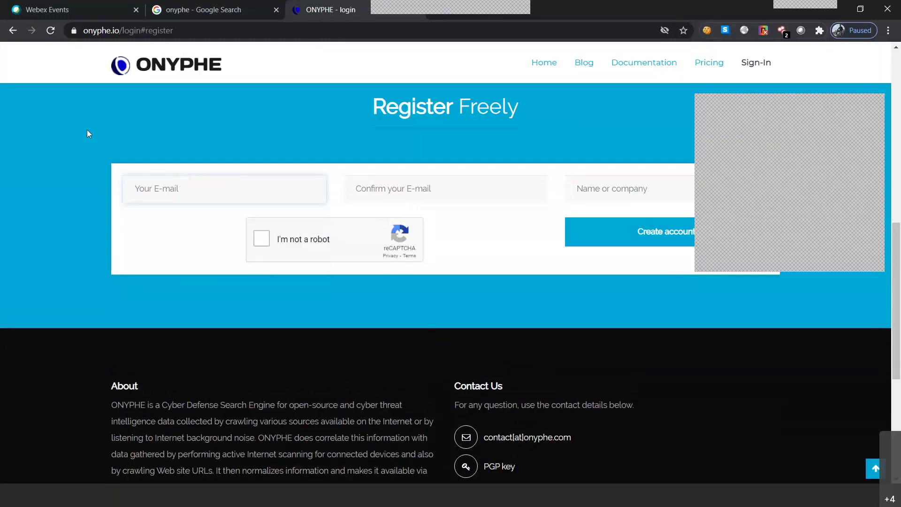
- Close the ONYPHE registration tab and return to the Google results
{"action": "left_click", "coordinate": [162, 12]}
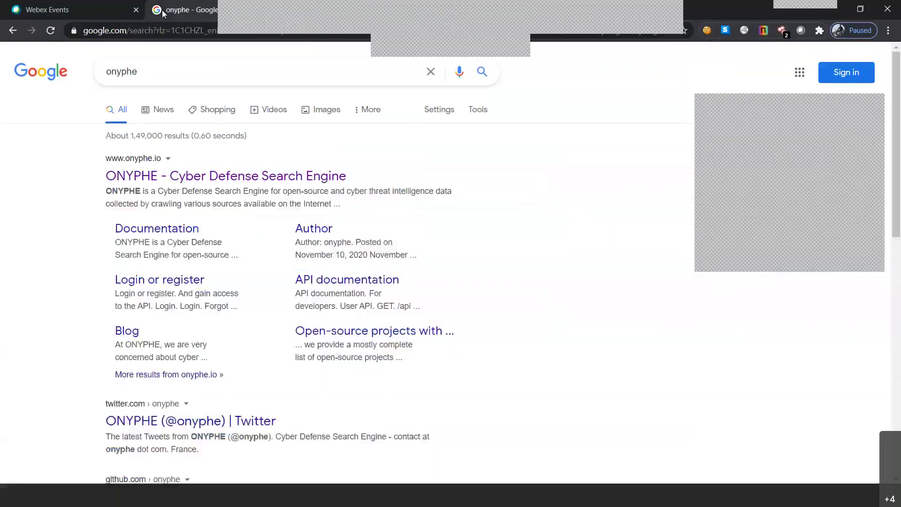
{"action": "double_click", "coordinate": [147, 73]}
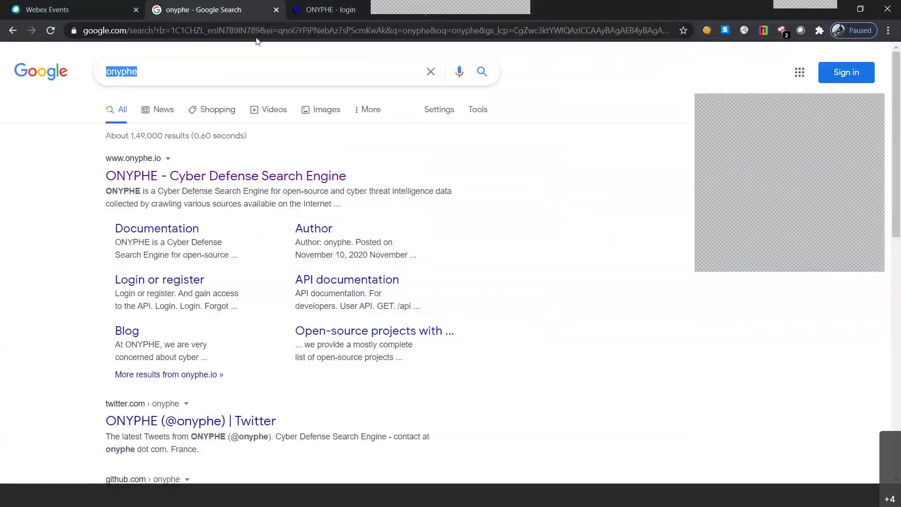
{"action": "left_click", "coordinate": [274, 29]}
{"action": "left_click", "coordinate": [299, 13]}
{"action": "left_click", "coordinate": [300, 21]}
{"action": "left_click_drag", "start_coordinate": [300, 20], "coordinate": [262, 11]}
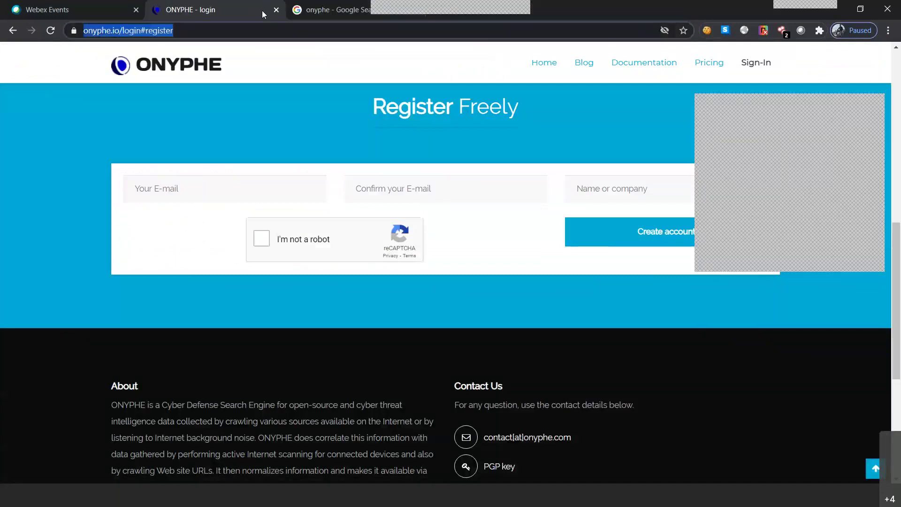
{"action": "left_click", "coordinate": [276, 9]}
- Replace the Google query with builtwith and run the search
{"action": "left_click", "coordinate": [155, 71]}
{"action": "left_click_drag", "start_coordinate": [155, 71], "coordinate": [107, 75]}
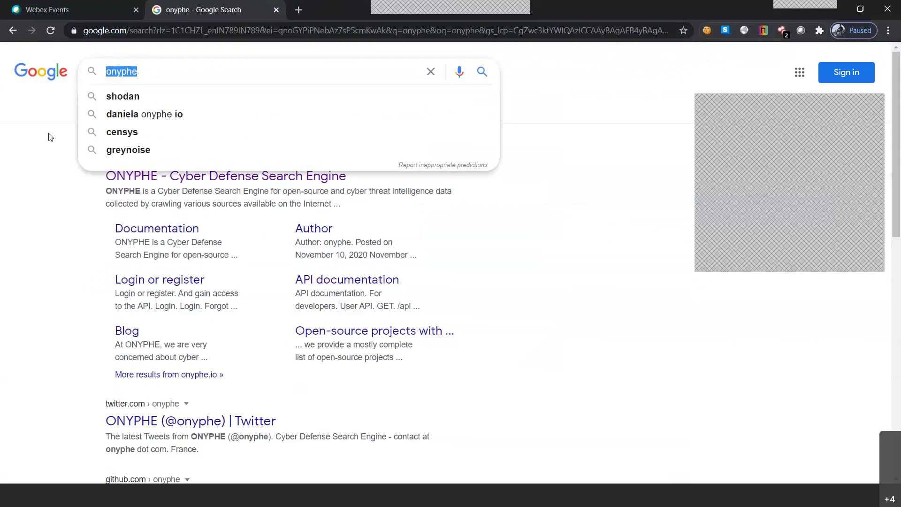
{"action": "type", "text": "built"}
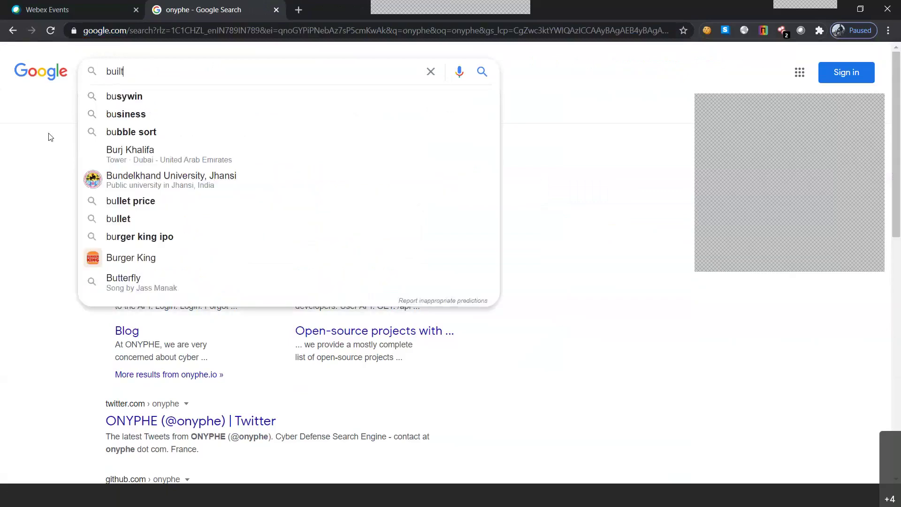
{"action": "type", "text": "with"}
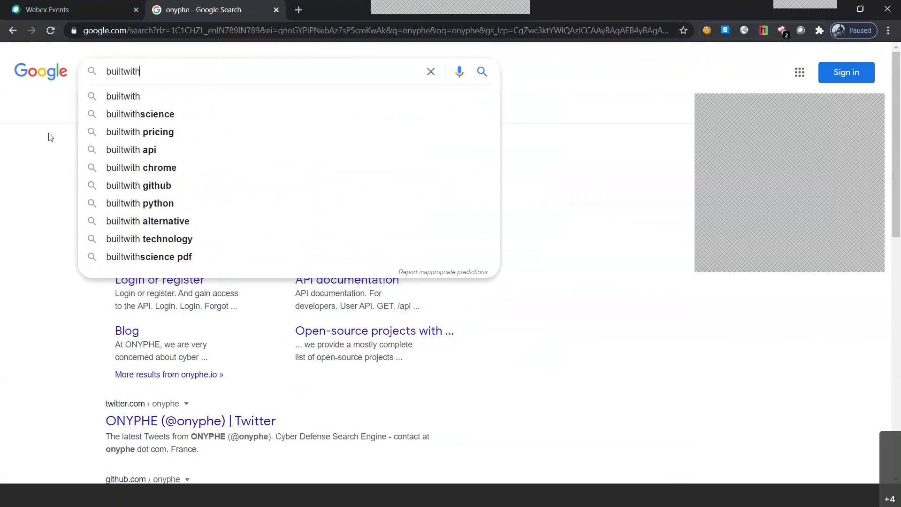
{"action": "key", "text": "Return"}
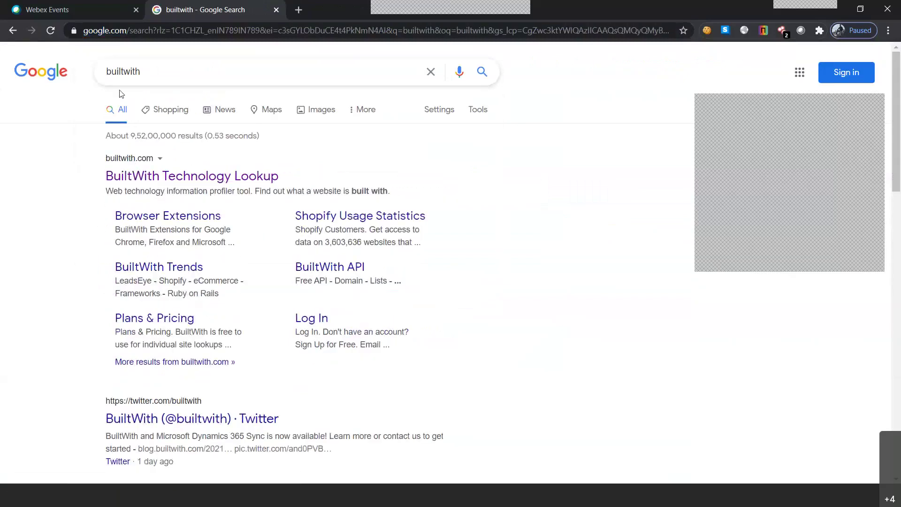
- Open the BuiltWith Technology Lookup result in a new tab and enter cdac.in as the website to look up
{"action": "right_click", "coordinate": [156, 175]}
{"action": "left_click", "coordinate": [172, 181]}
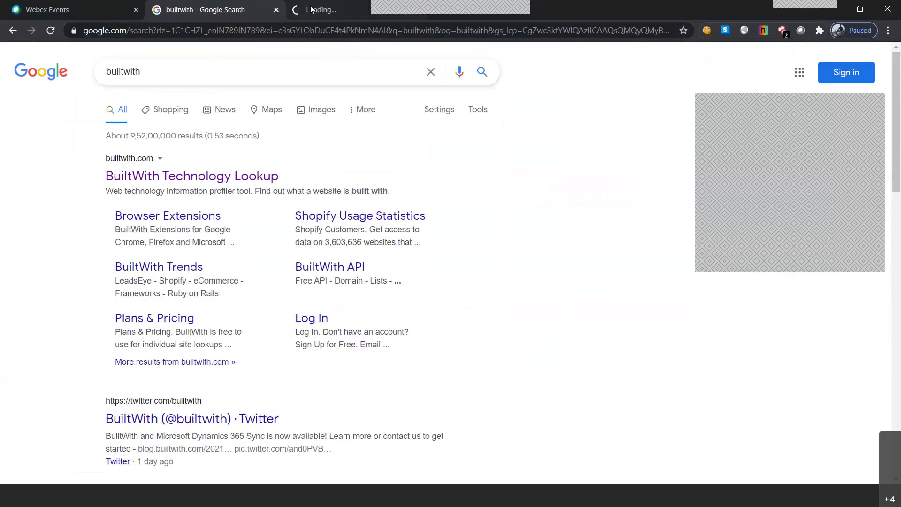
{"action": "left_click", "coordinate": [311, 10]}
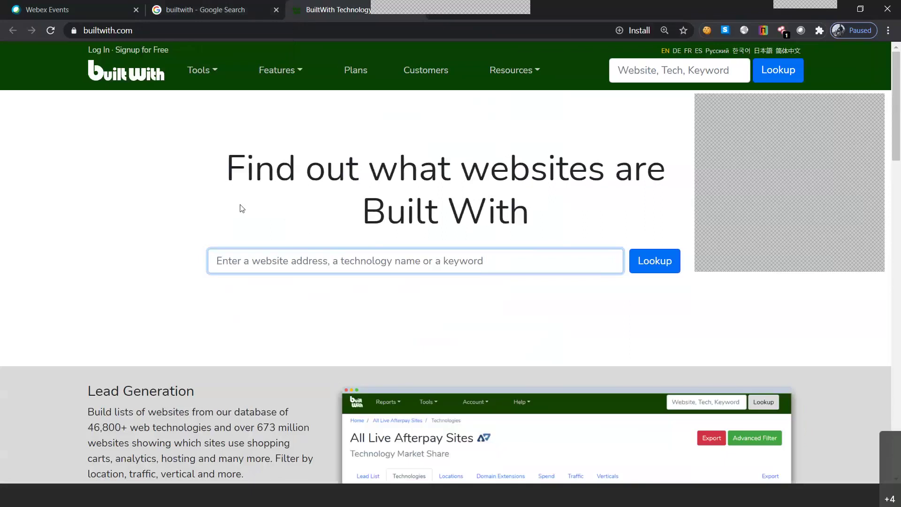
{"action": "left_click", "coordinate": [235, 260]}
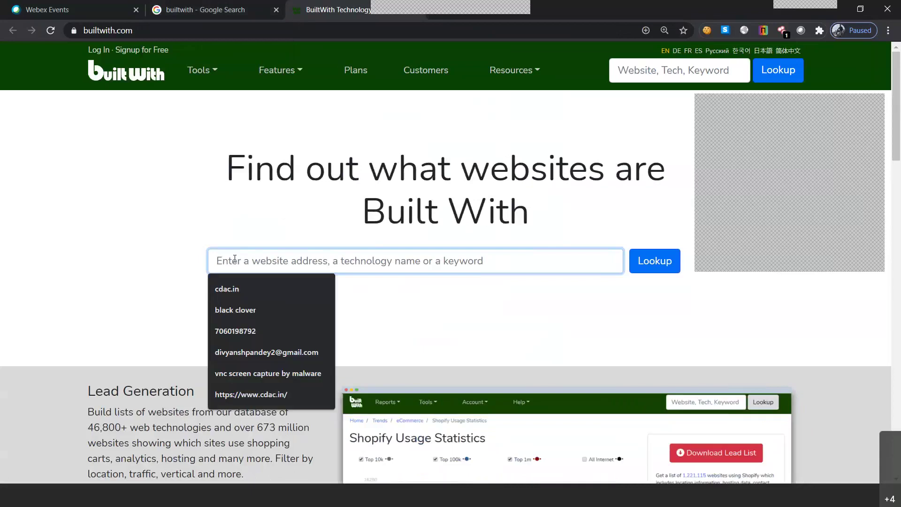
{"action": "left_click", "coordinate": [231, 289]}
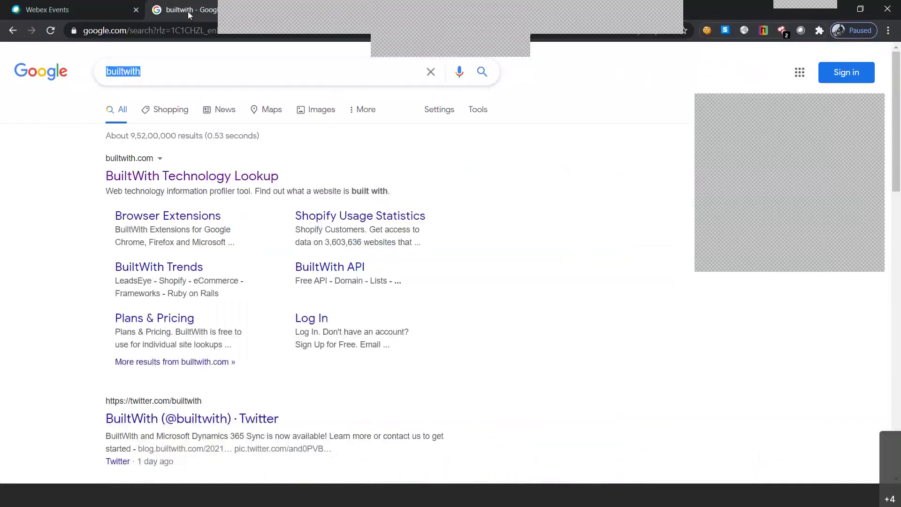
- Open the BuiltWith Technology Lookup result again from Google in another tab, and return to the lookup page holding cdac.in
{"action": "left_click", "coordinate": [303, 76]}
{"action": "double_click", "coordinate": [23, 140]}
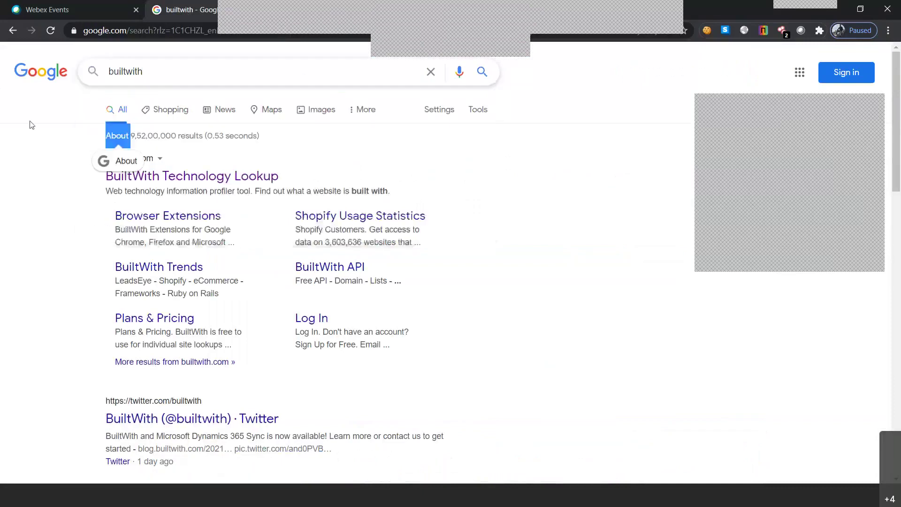
{"action": "right_click", "coordinate": [151, 178]}
{"action": "left_click", "coordinate": [213, 186]}
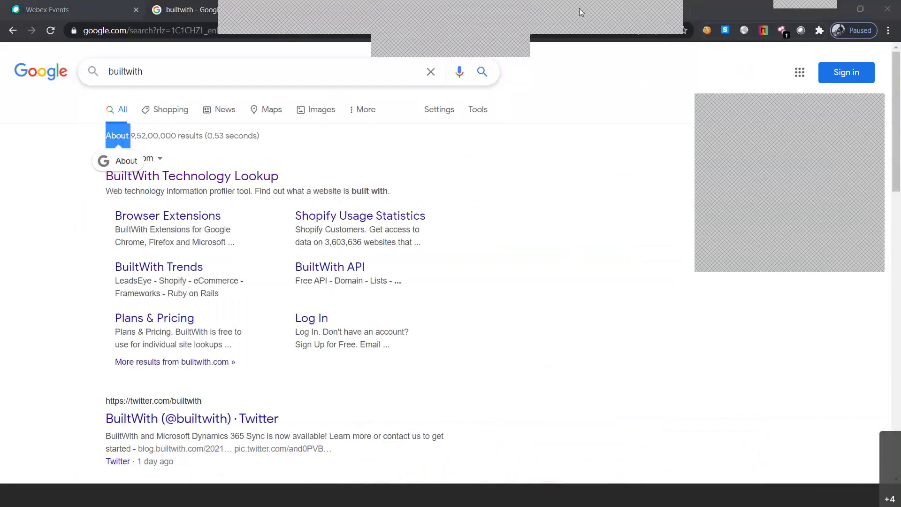
{"action": "left_click", "coordinate": [700, 0]}
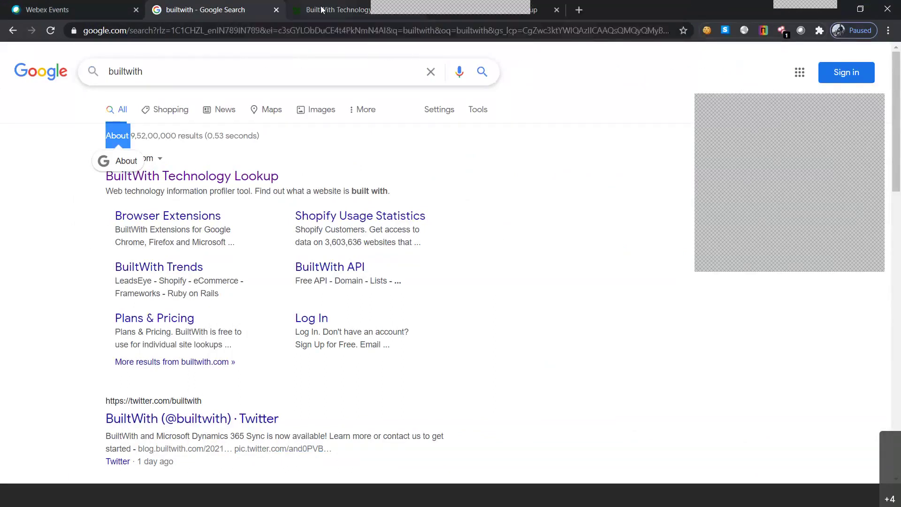
{"action": "left_click", "coordinate": [322, 10]}
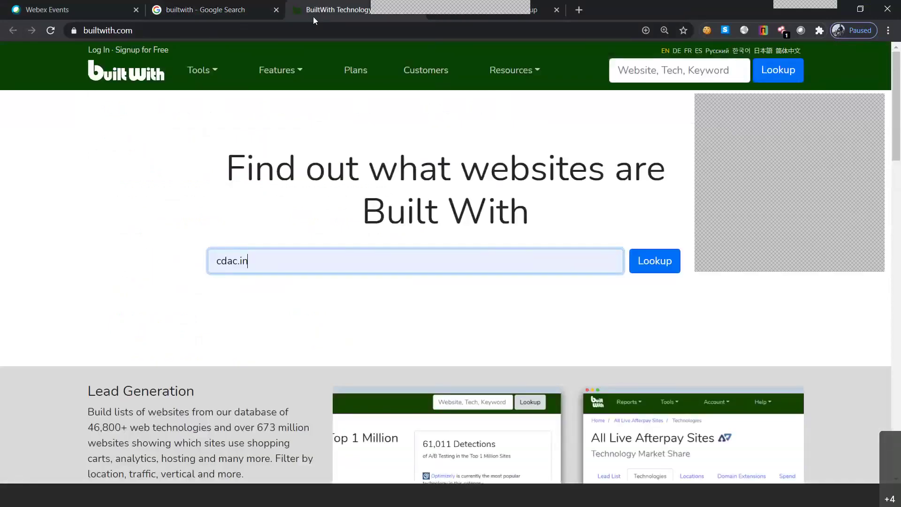
{"action": "left_click", "coordinate": [212, 10]}
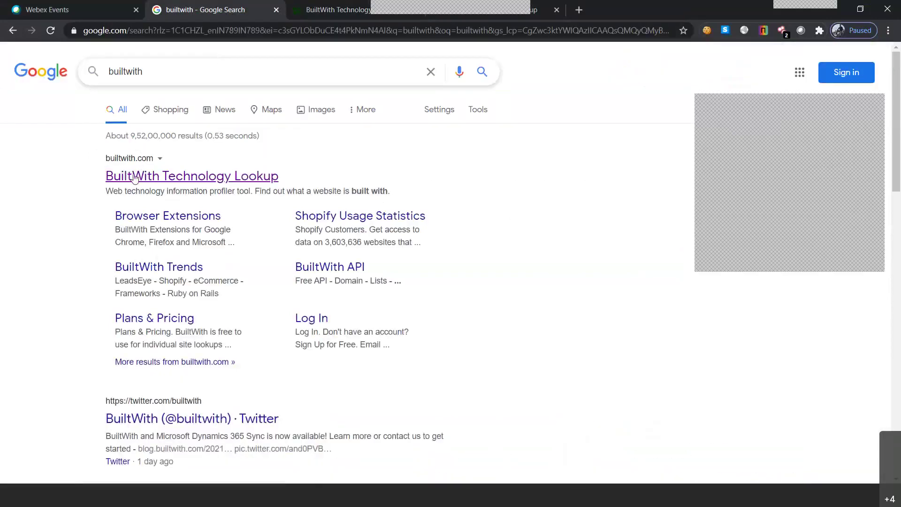
{"action": "left_click", "coordinate": [319, 7]}
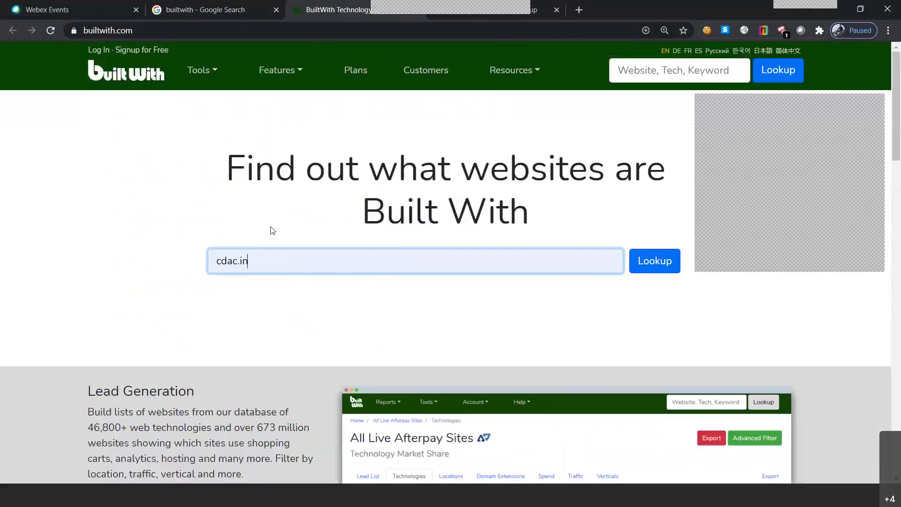
- Run the BuiltWith lookup for cdac.in and examine the Analytics and Tracking section of its technology profile
{"action": "left_click", "coordinate": [655, 261]}
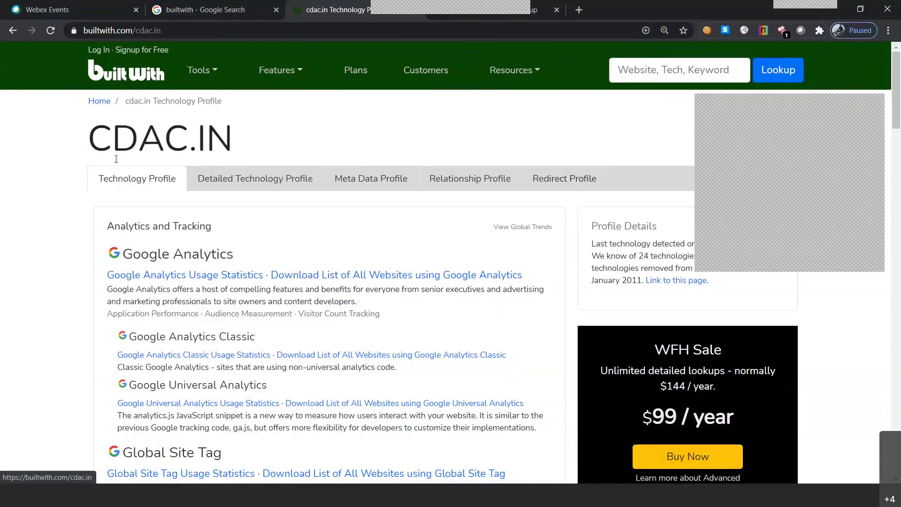
{"action": "left_click_drag", "start_coordinate": [88, 140], "coordinate": [247, 143]}
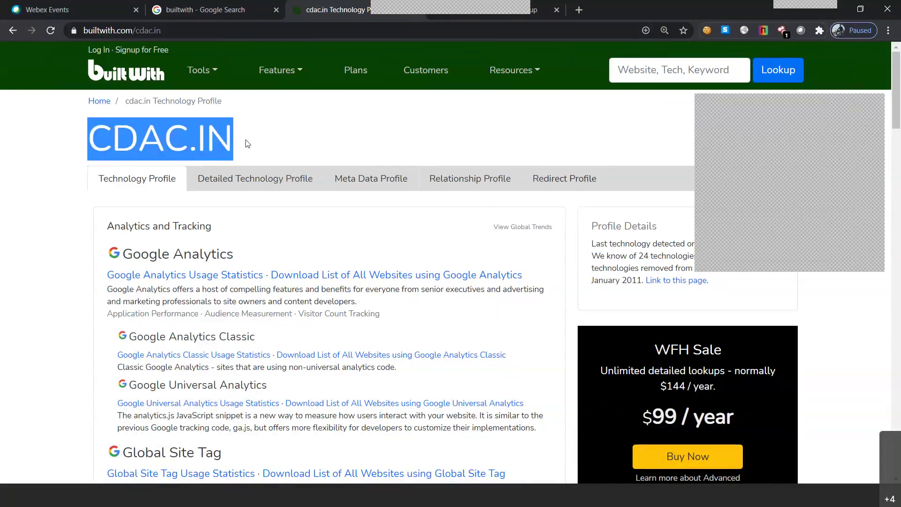
{"action": "left_click", "coordinate": [58, 231]}
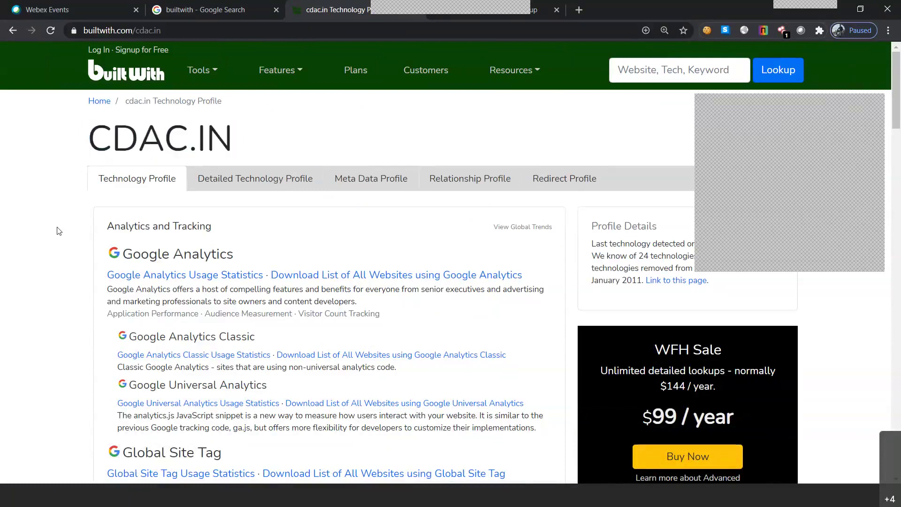
{"action": "scroll", "coordinate": [58, 231], "scroll_direction": "down", "scroll_amount": 2}
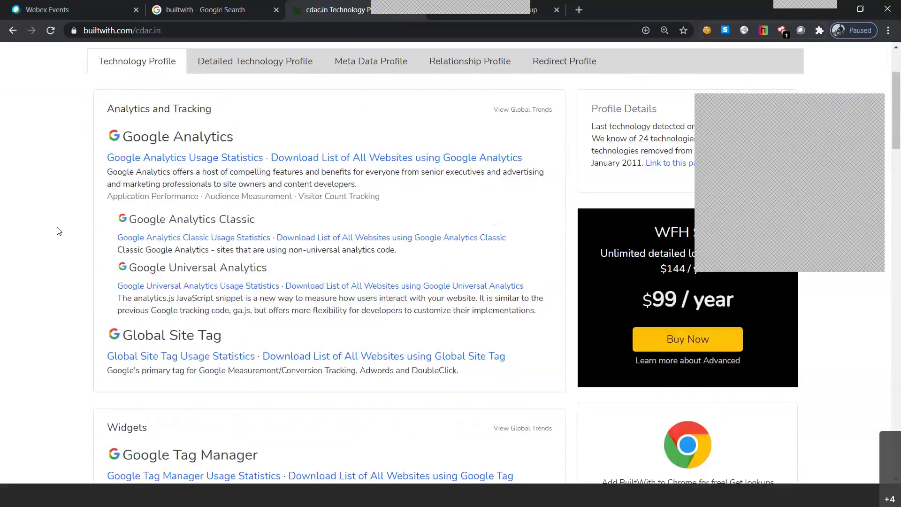
{"action": "scroll", "coordinate": [58, 230], "scroll_direction": "up", "scroll_amount": 1}
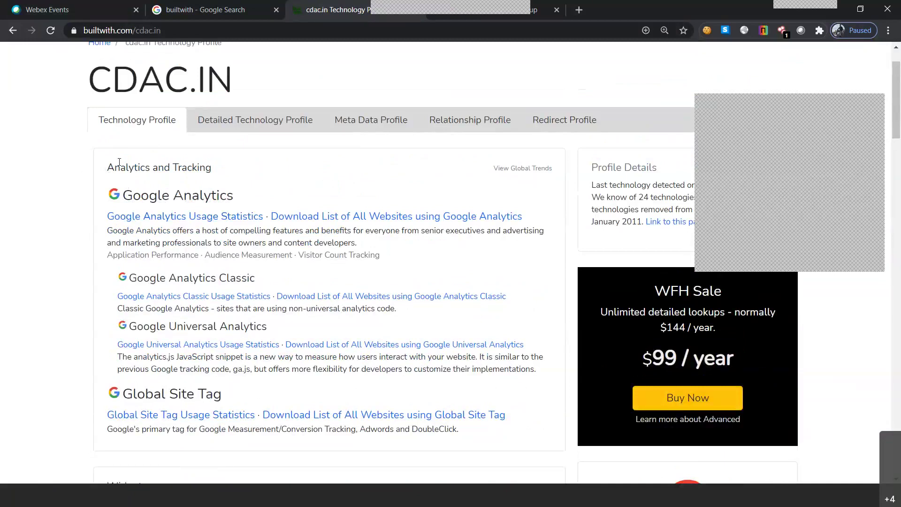
{"action": "scroll", "coordinate": [162, 325], "scroll_direction": "down", "scroll_amount": 1}
{"action": "scroll", "coordinate": [162, 325], "scroll_direction": "down", "scroll_amount": 2}
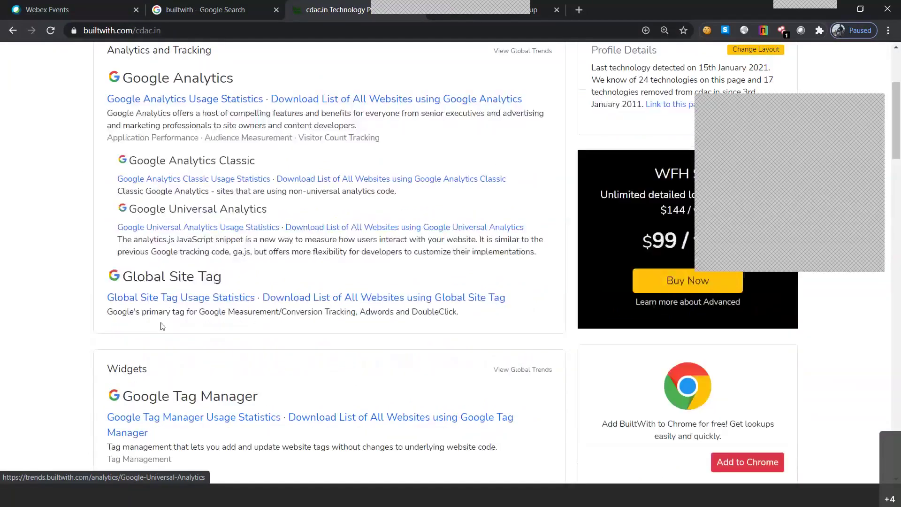
- Examine the Widgets, Frameworks, Mobile, JavaScript Libraries and Functions, and Verified Link sections of cdac.in's technology profile
{"action": "scroll", "coordinate": [161, 325], "scroll_direction": "down", "scroll_amount": 2}
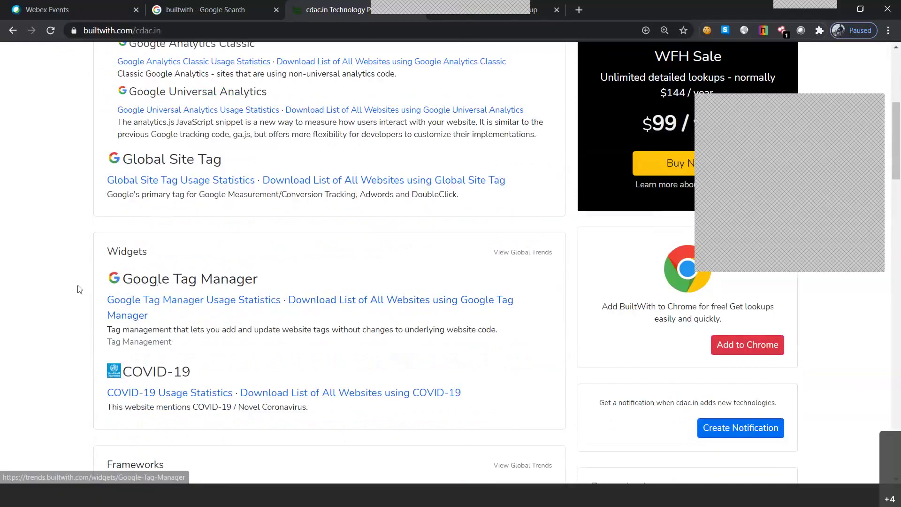
{"action": "scroll", "coordinate": [141, 272], "scroll_direction": "down", "scroll_amount": 2}
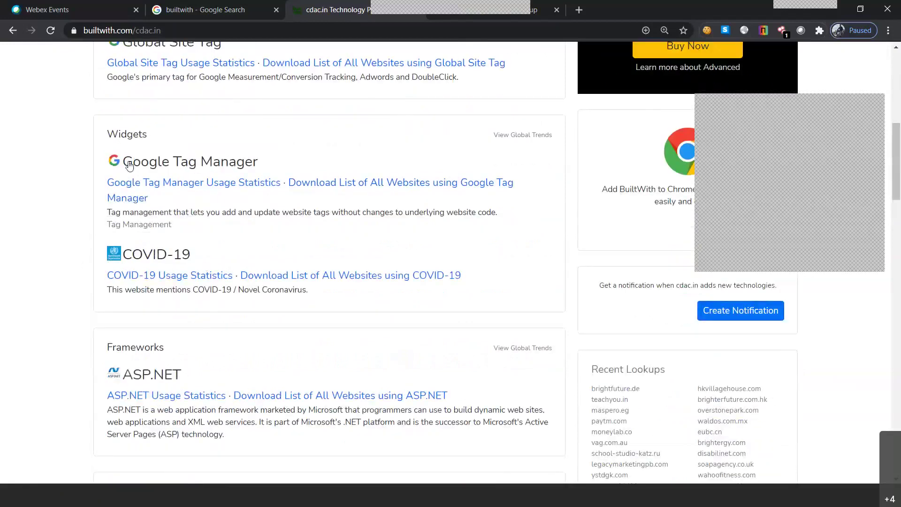
{"action": "scroll", "coordinate": [106, 348], "scroll_direction": "down", "scroll_amount": 2}
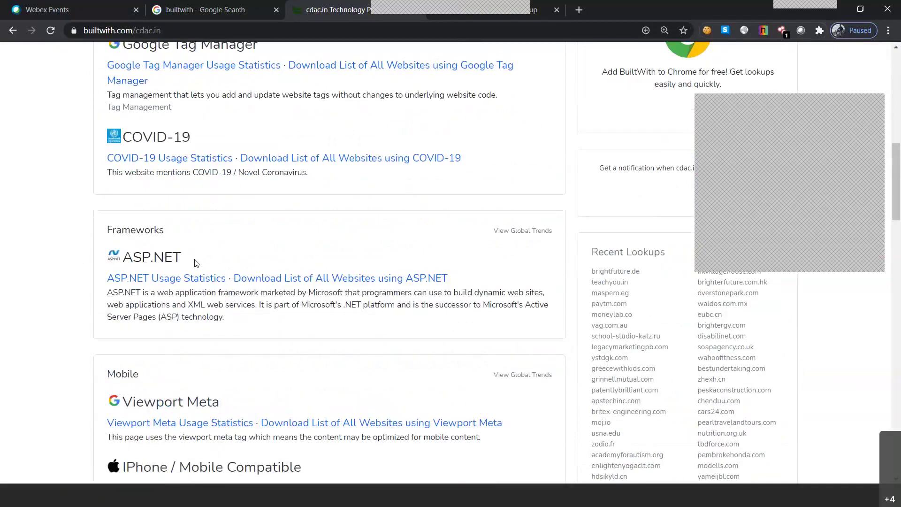
{"action": "scroll", "coordinate": [131, 276], "scroll_direction": "down", "scroll_amount": 2}
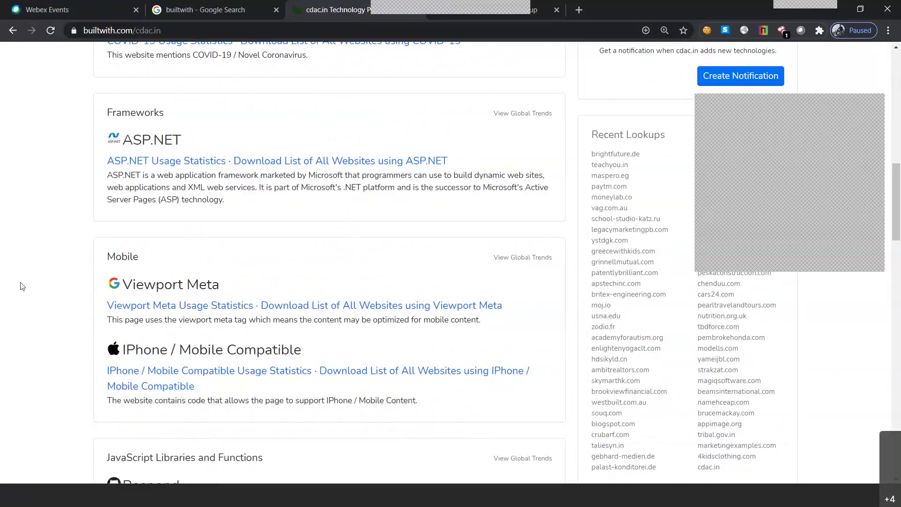
{"action": "scroll", "coordinate": [42, 283], "scroll_direction": "down", "scroll_amount": 3}
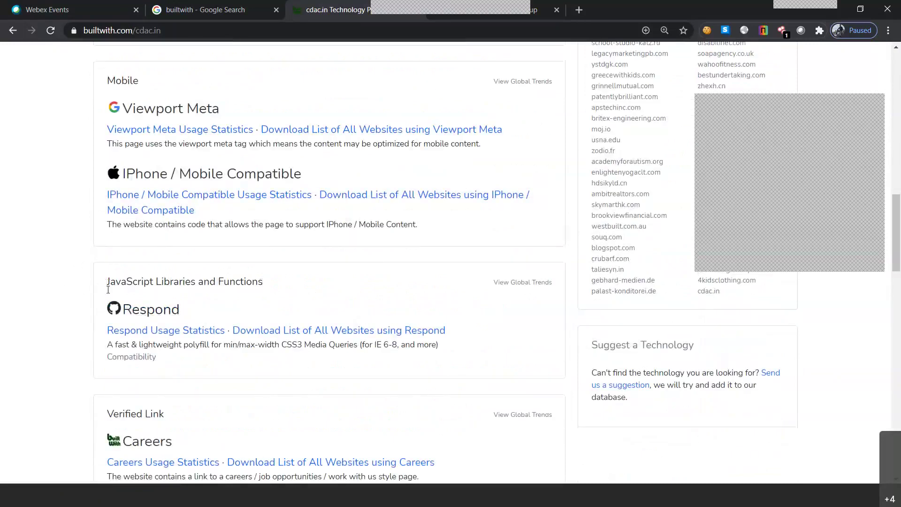
{"action": "scroll", "coordinate": [123, 325], "scroll_direction": "down", "scroll_amount": 1}
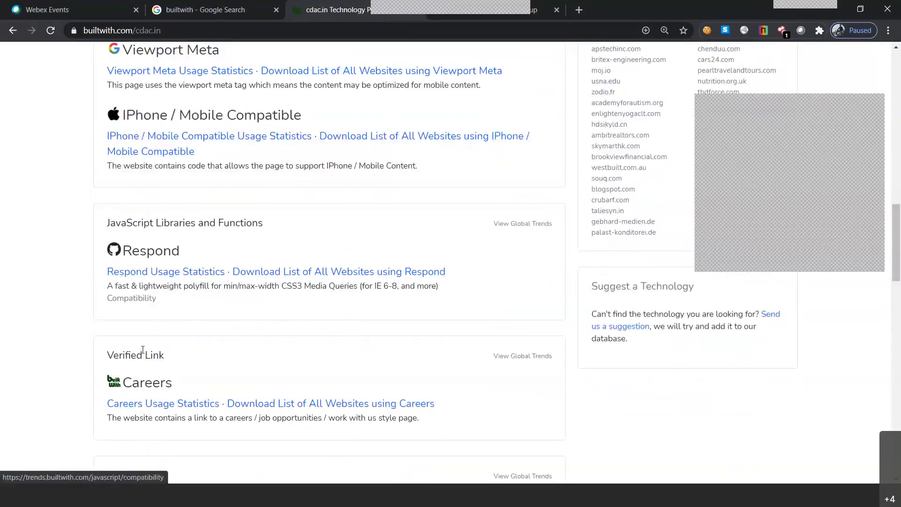
{"action": "scroll", "coordinate": [143, 349], "scroll_direction": "down", "scroll_amount": 1}
- Examine the Name Server, Email Hosting Providers, SSL Certificates, Web Servers, Operating Systems and Web Master Registration sections of the cdac.in profile
{"action": "scroll", "coordinate": [152, 325], "scroll_direction": "down", "scroll_amount": 3}
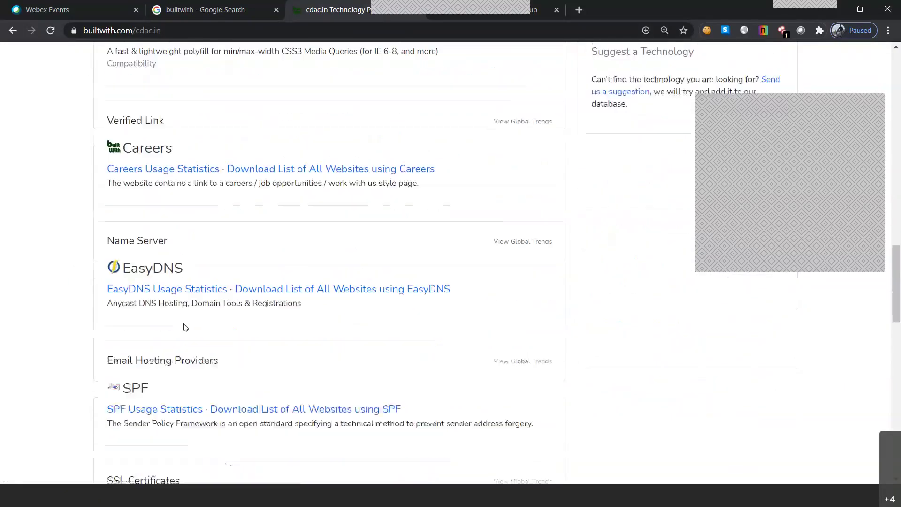
{"action": "scroll", "coordinate": [194, 276], "scroll_direction": "down", "scroll_amount": 2}
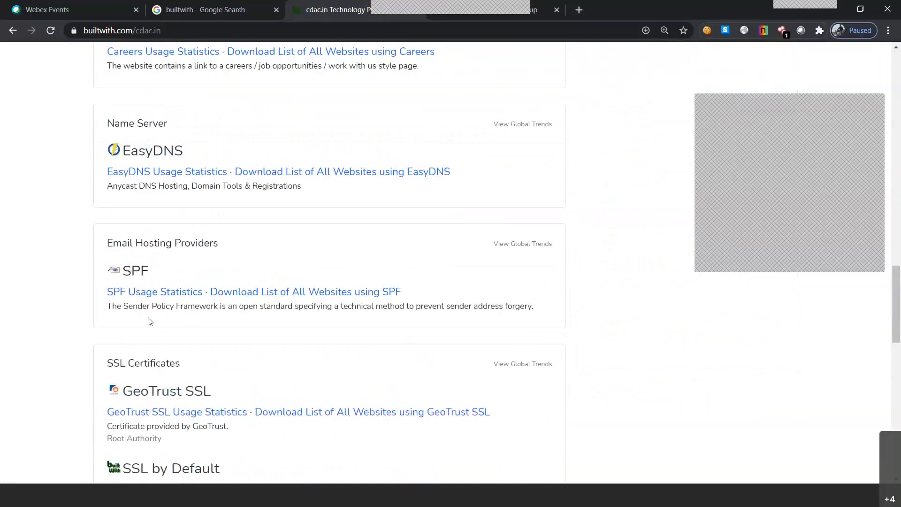
{"action": "scroll", "coordinate": [160, 327], "scroll_direction": "down", "scroll_amount": 3}
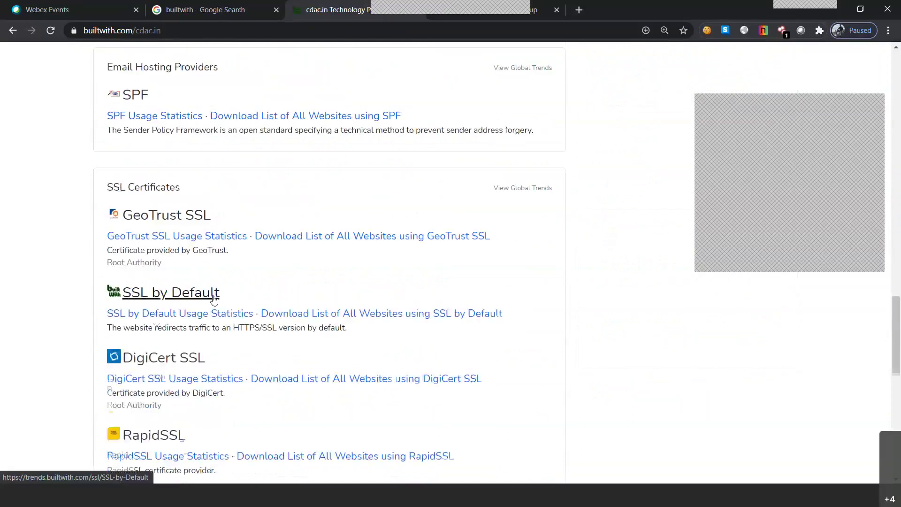
{"action": "scroll", "coordinate": [197, 319], "scroll_direction": "down", "scroll_amount": 2}
{"action": "scroll", "coordinate": [185, 327], "scroll_direction": "down", "scroll_amount": 3}
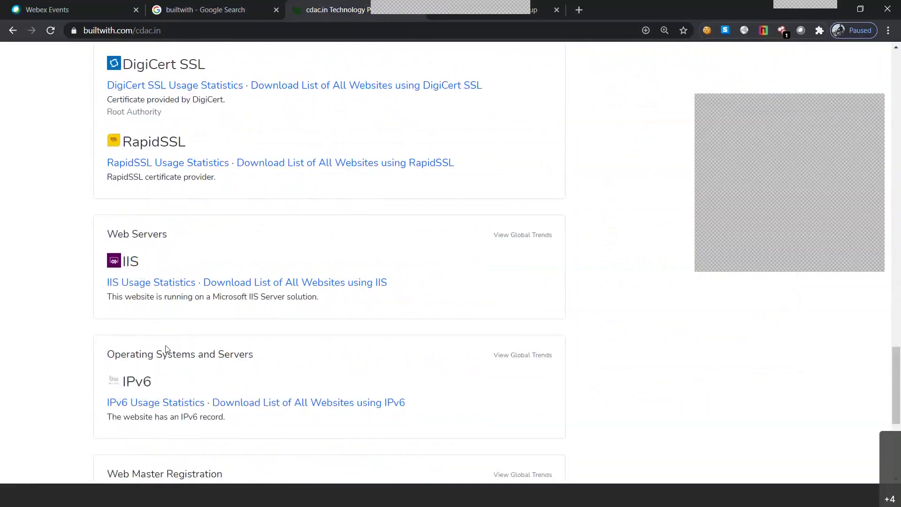
{"action": "scroll", "coordinate": [165, 350], "scroll_direction": "down", "scroll_amount": 2}
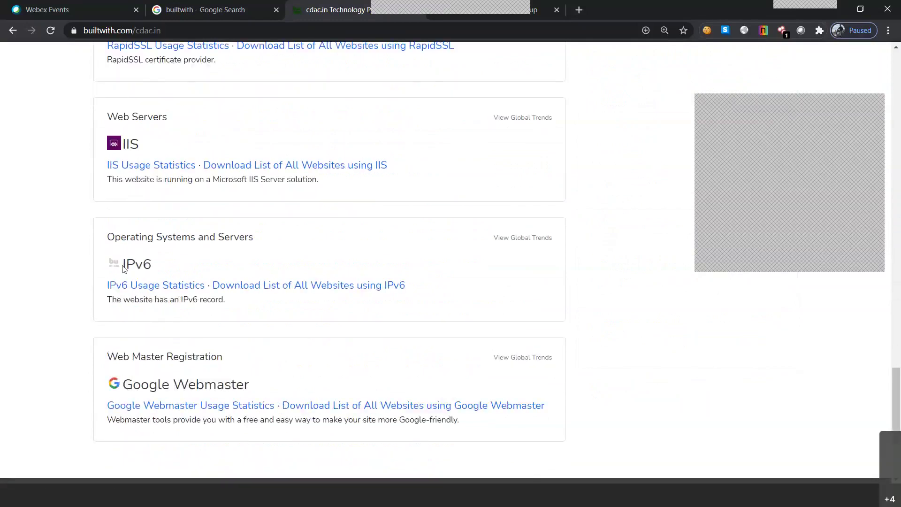
{"action": "scroll", "coordinate": [144, 285], "scroll_direction": "down", "scroll_amount": 1}
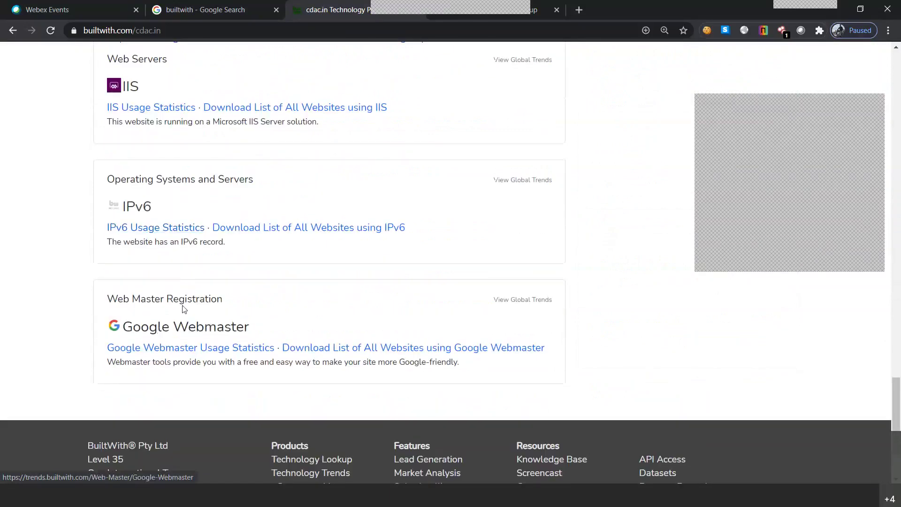
- Open the Detailed Technology Profile of cdac.in and highlight its Analytics and Tracking heading
{"action": "scroll", "coordinate": [184, 308], "scroll_direction": "up", "scroll_amount": 15}
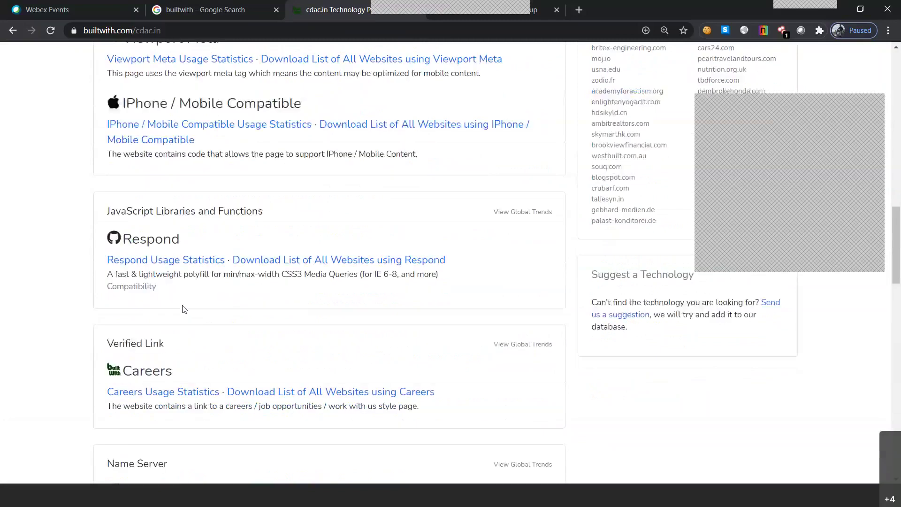
{"action": "scroll", "coordinate": [183, 309], "scroll_direction": "up", "scroll_amount": 3}
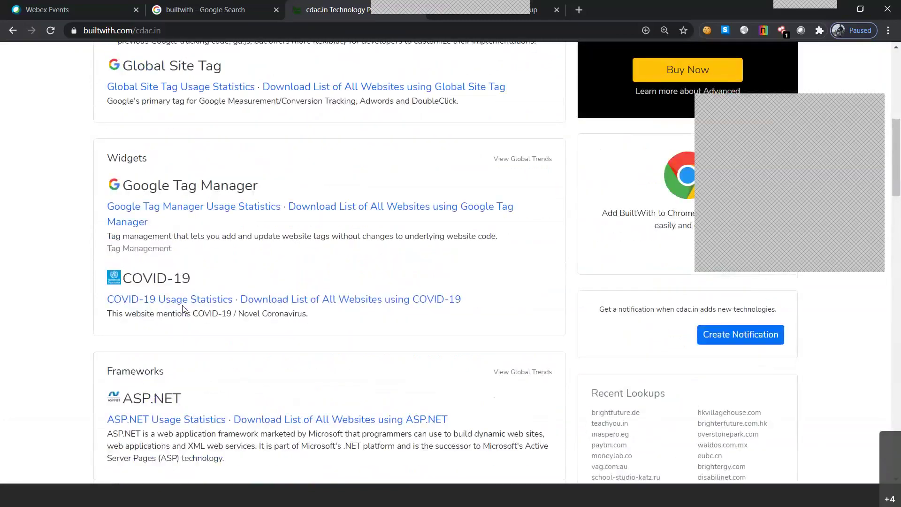
{"action": "scroll", "coordinate": [182, 311], "scroll_direction": "up", "scroll_amount": 7}
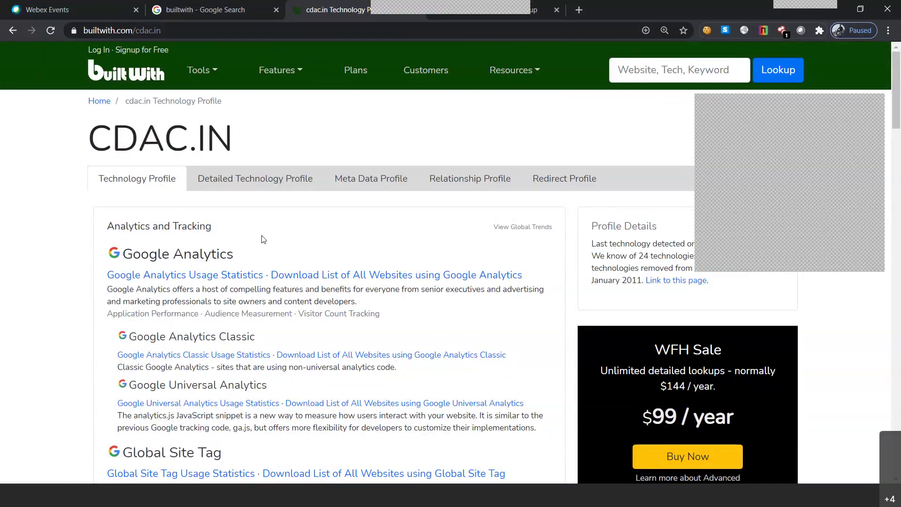
{"action": "left_click", "coordinate": [251, 188]}
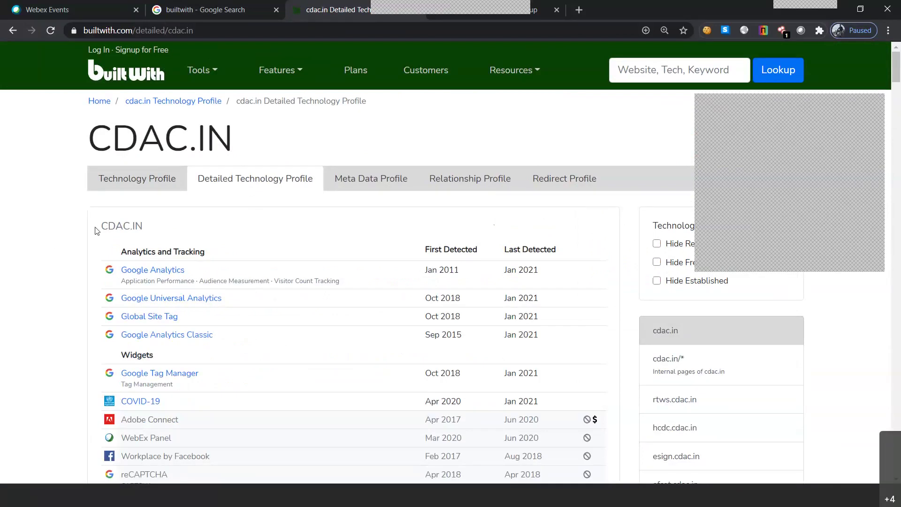
{"action": "left_click_drag", "start_coordinate": [95, 230], "coordinate": [227, 255]}
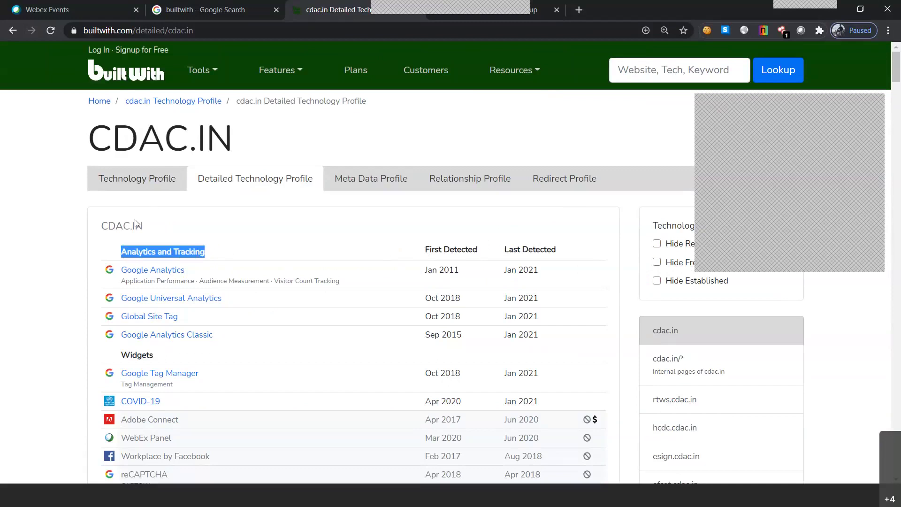
- Examine the main CDAC.IN technology table with its first and last detected dates, from Widgets down to Copyright
{"action": "scroll", "coordinate": [155, 328], "scroll_direction": "down", "scroll_amount": 1}
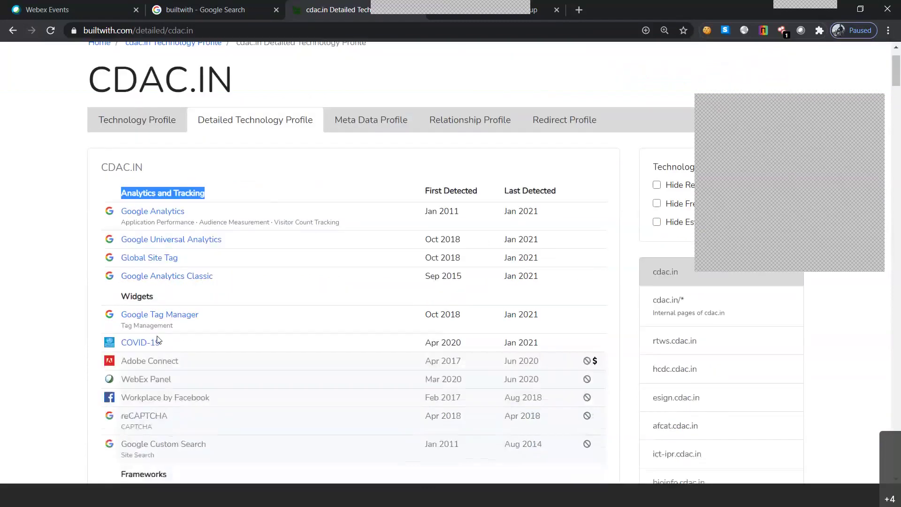
{"action": "scroll", "coordinate": [127, 301], "scroll_direction": "down", "scroll_amount": 2}
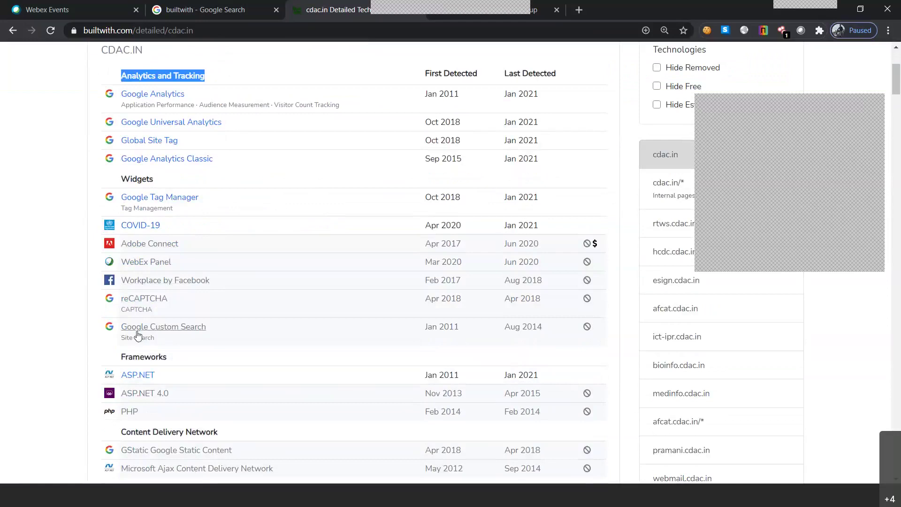
{"action": "scroll", "coordinate": [155, 347], "scroll_direction": "down", "scroll_amount": 1}
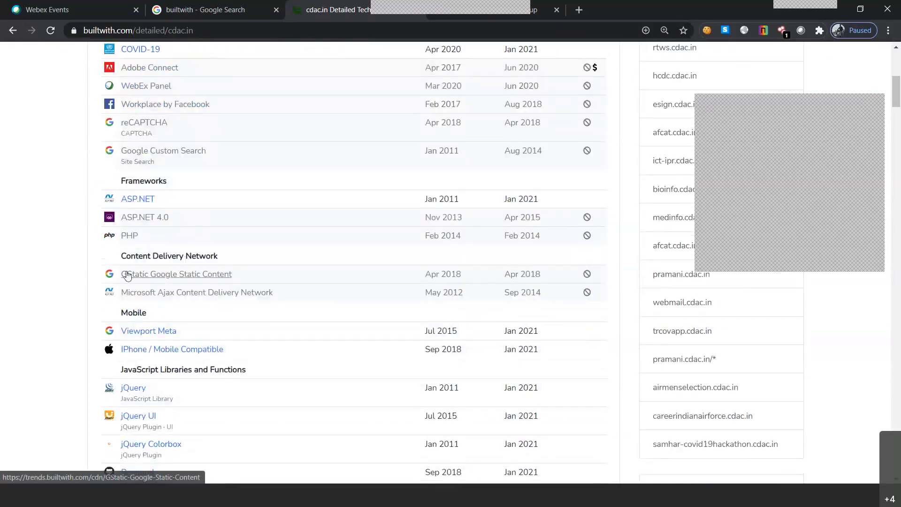
{"action": "scroll", "coordinate": [154, 298], "scroll_direction": "down", "scroll_amount": 1}
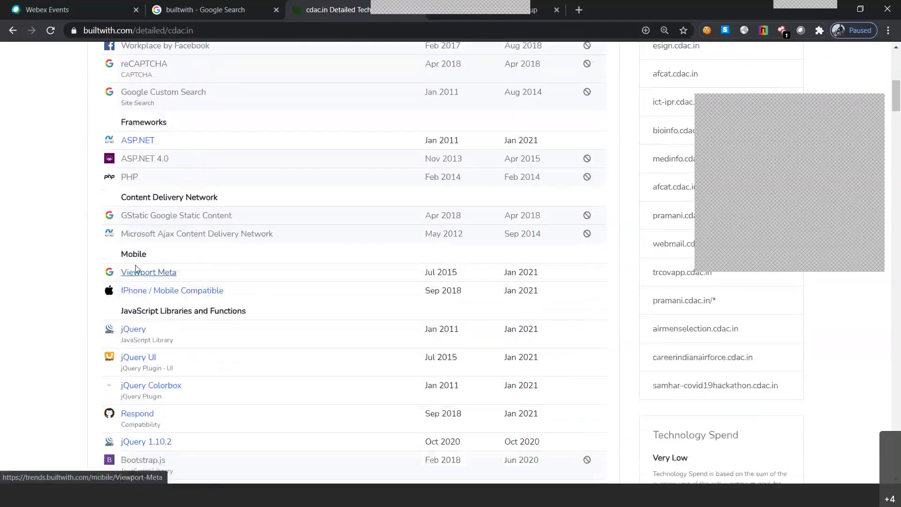
{"action": "scroll", "coordinate": [140, 323], "scroll_direction": "down", "scroll_amount": 1}
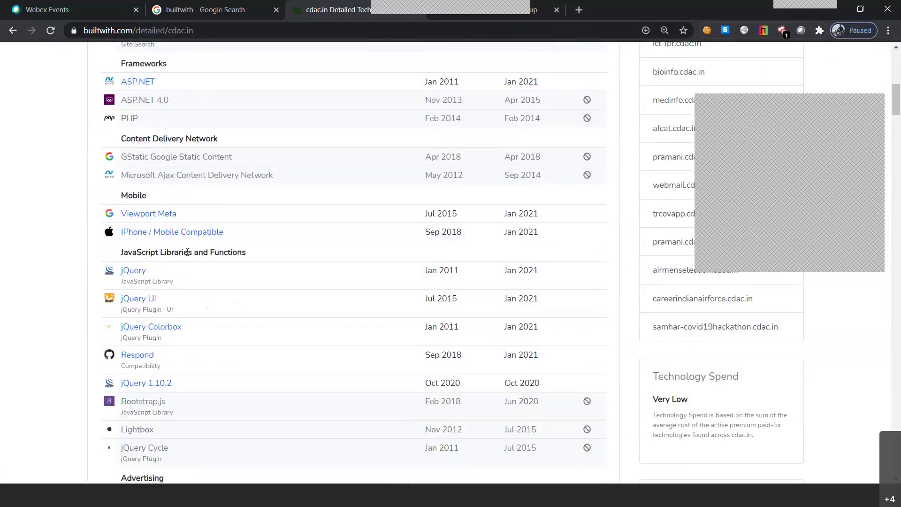
{"action": "scroll", "coordinate": [175, 311], "scroll_direction": "down", "scroll_amount": 5}
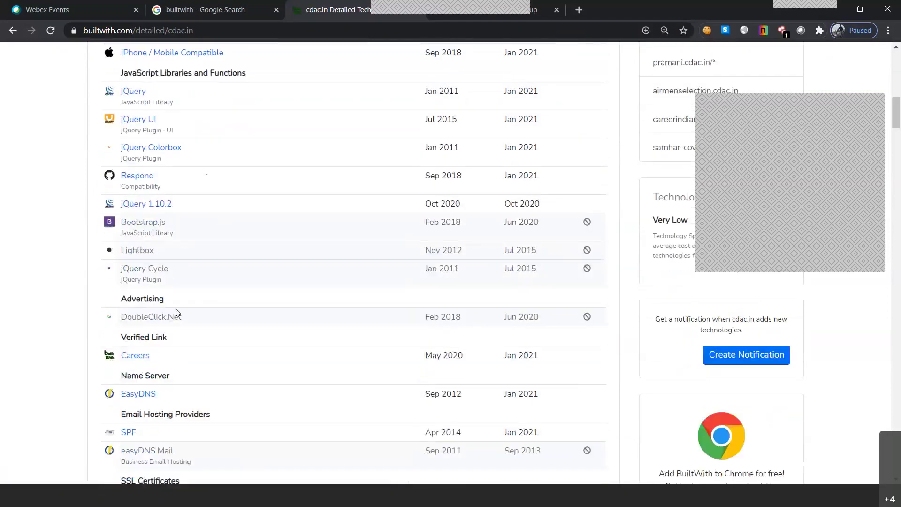
{"action": "scroll", "coordinate": [180, 296], "scroll_direction": "down", "scroll_amount": 4}
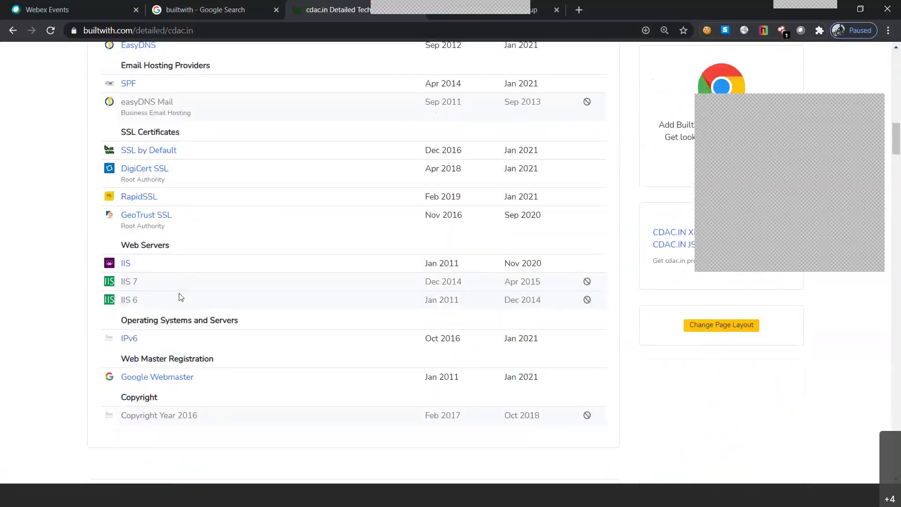
- Examine the technologies detected on cdac.in's internal pages and its subdomains, from RTWS.CDAC.IN down to WEBMAIL.CDAC.IN
{"action": "scroll", "coordinate": [181, 296], "scroll_direction": "down", "scroll_amount": 4}
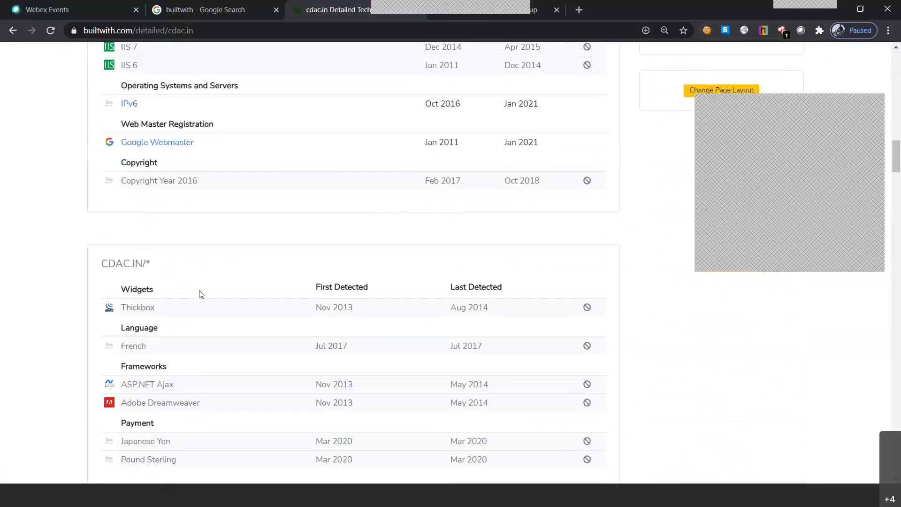
{"action": "scroll", "coordinate": [201, 294], "scroll_direction": "down", "scroll_amount": 6}
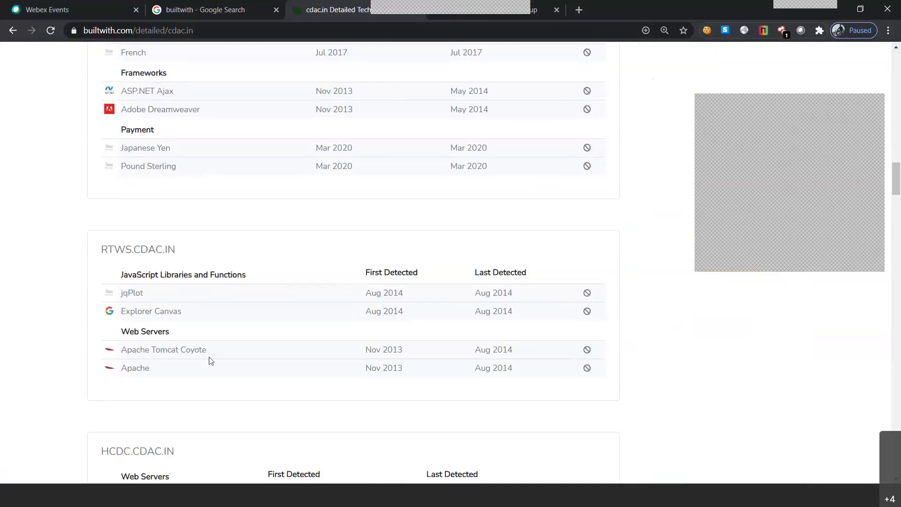
{"action": "scroll", "coordinate": [173, 368], "scroll_direction": "down", "scroll_amount": 5}
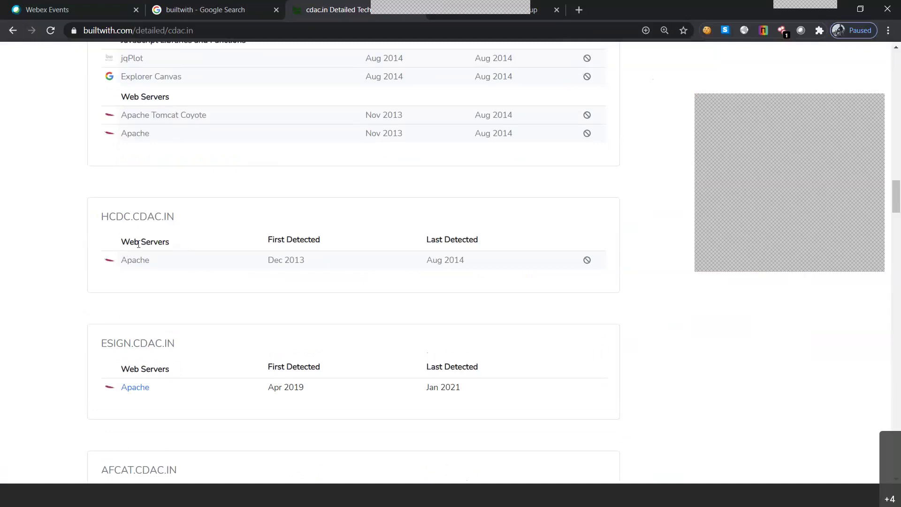
{"action": "scroll", "coordinate": [179, 316], "scroll_direction": "down", "scroll_amount": 1}
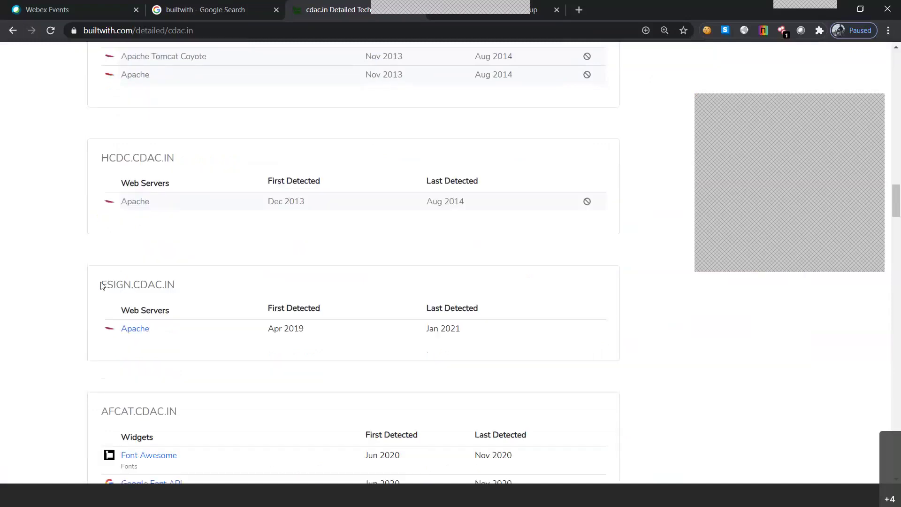
{"action": "scroll", "coordinate": [141, 330], "scroll_direction": "down", "scroll_amount": 2}
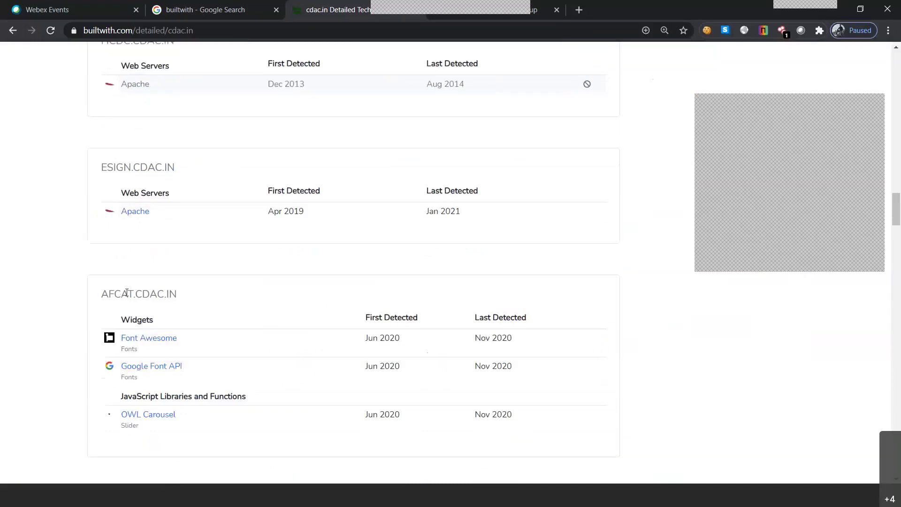
{"action": "scroll", "coordinate": [156, 327], "scroll_direction": "down", "scroll_amount": 5}
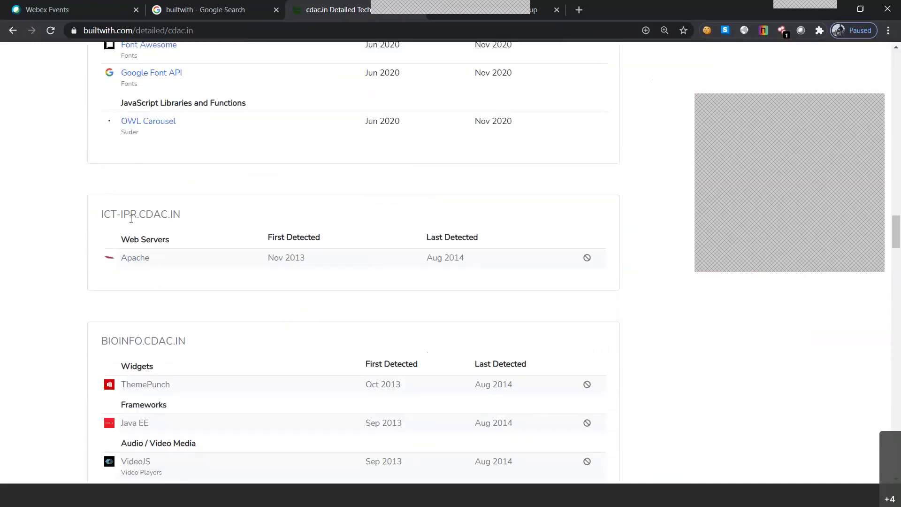
{"action": "scroll", "coordinate": [174, 314], "scroll_direction": "down", "scroll_amount": 2}
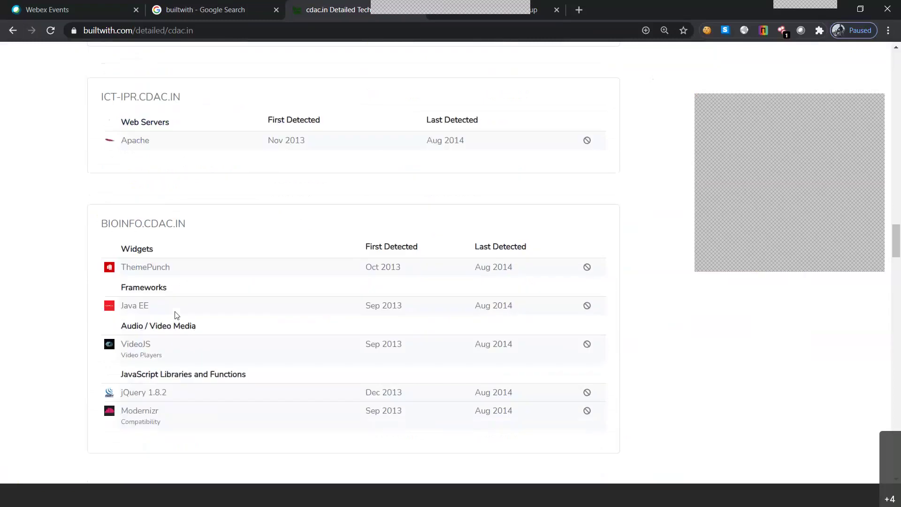
{"action": "scroll", "coordinate": [143, 266], "scroll_direction": "down", "scroll_amount": 6}
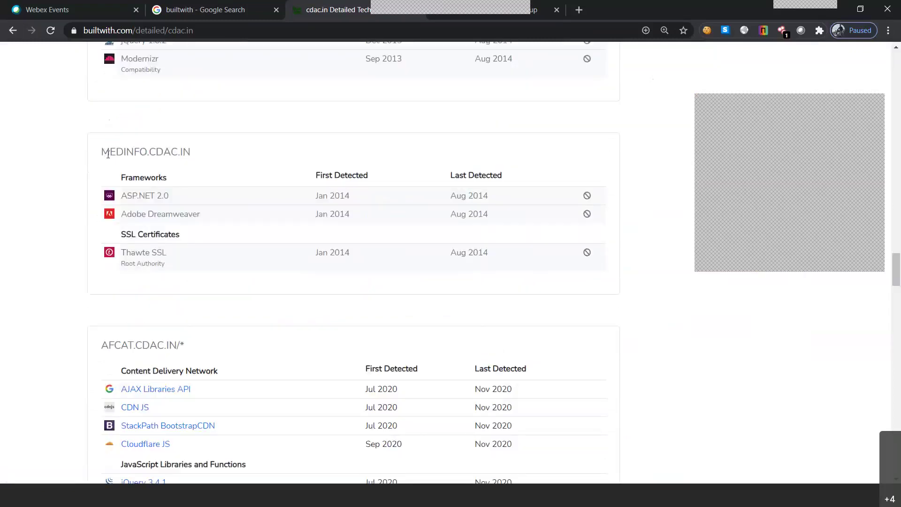
{"action": "scroll", "coordinate": [155, 216], "scroll_direction": "down", "scroll_amount": 5}
{"action": "scroll", "coordinate": [165, 352], "scroll_direction": "down", "scroll_amount": 4}
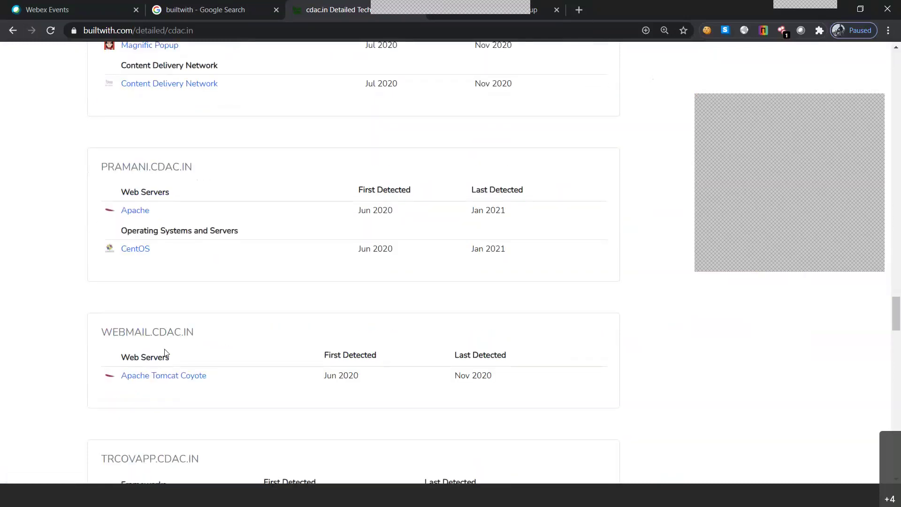
- Open the Meta Data Profile of cdac.in
{"action": "scroll", "coordinate": [165, 353], "scroll_direction": "up", "scroll_amount": 15}
{"action": "scroll", "coordinate": [165, 353], "scroll_direction": "up", "scroll_amount": 20}
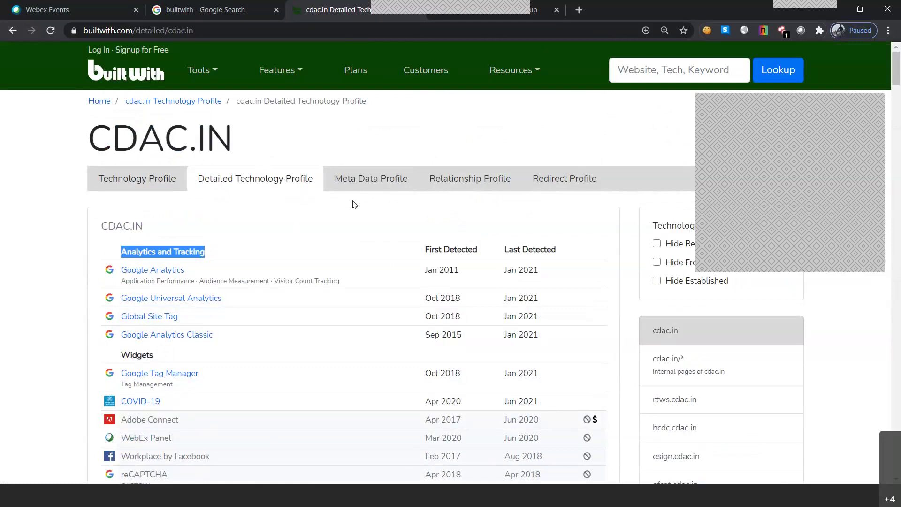
{"action": "left_click", "coordinate": [371, 183]}
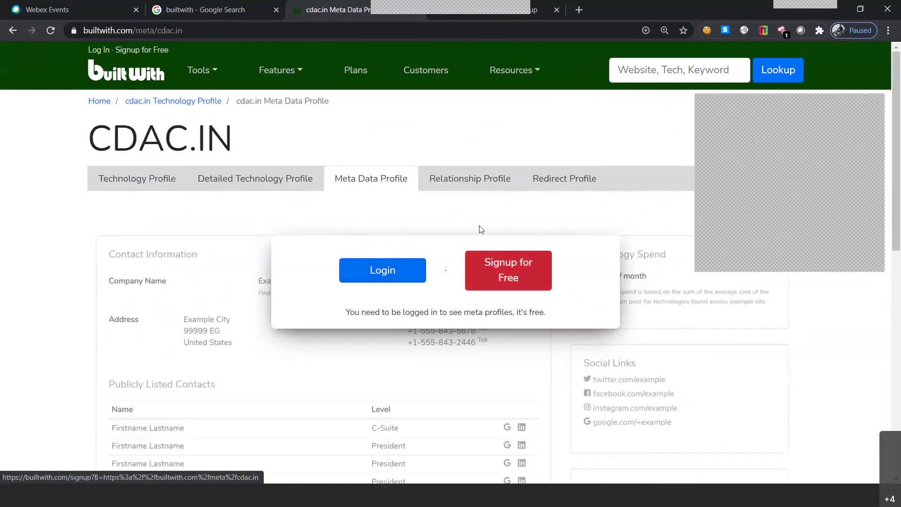
- Open the Relationship Profile of cdac.in, completing the bot check by selecting the images with bridges
{"action": "left_click", "coordinate": [459, 174]}
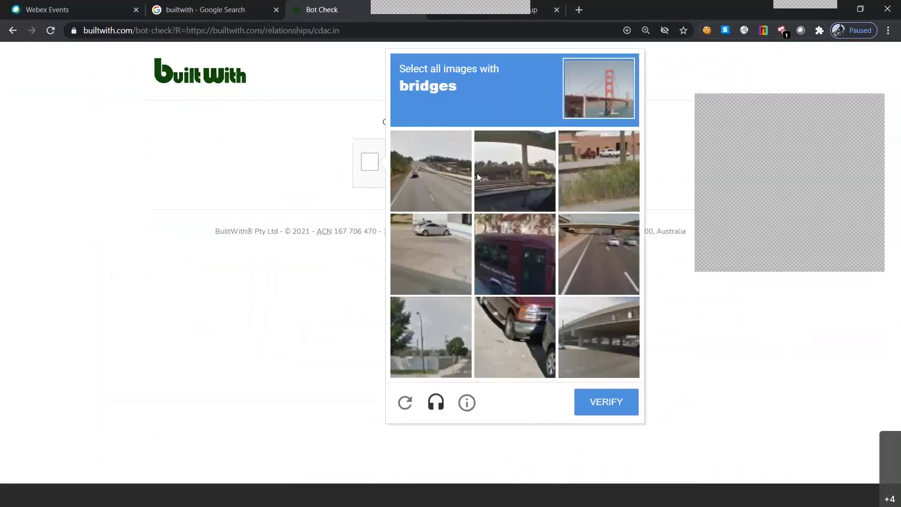
{"action": "left_click", "coordinate": [477, 173]}
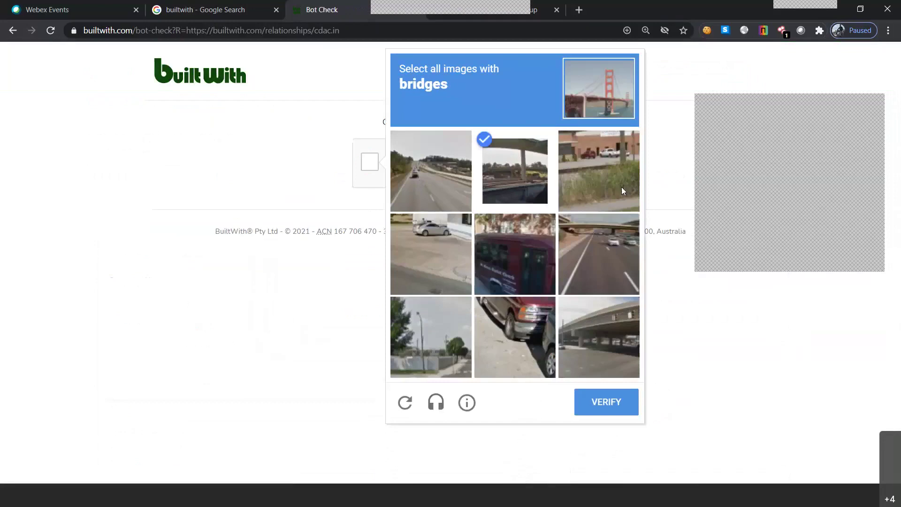
{"action": "left_click", "coordinate": [609, 242]}
{"action": "left_click", "coordinate": [569, 365]}
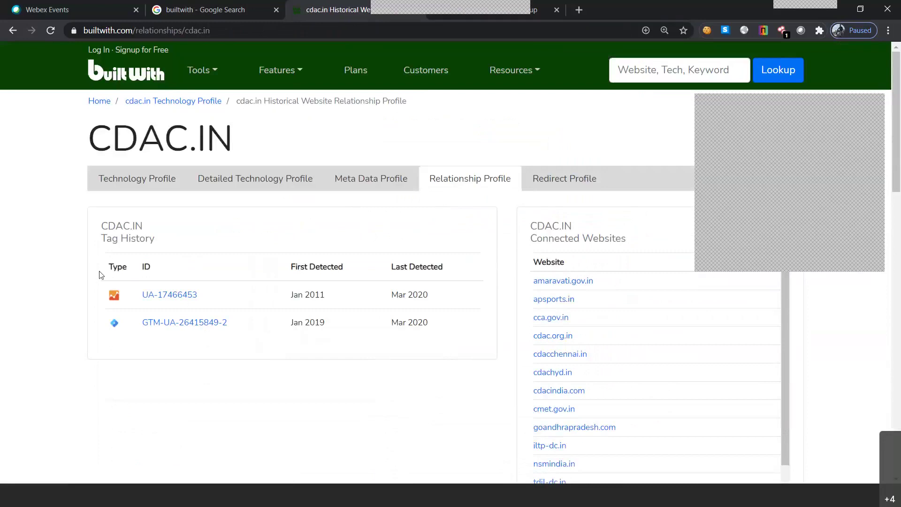
- Check which connected websites share the tags in cdac.in's Tag History and open its Redirect Profile
{"action": "mouse_move", "coordinate": [141, 296]}
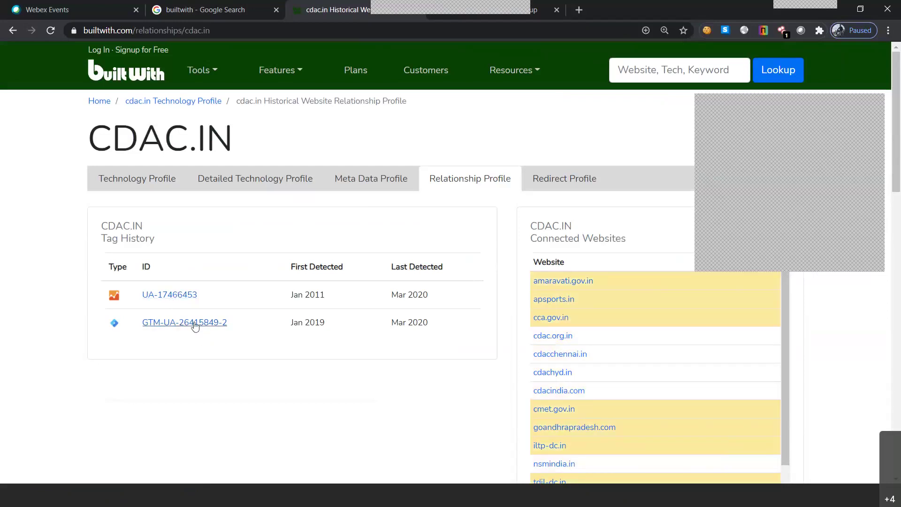
{"action": "left_click", "coordinate": [573, 183]}
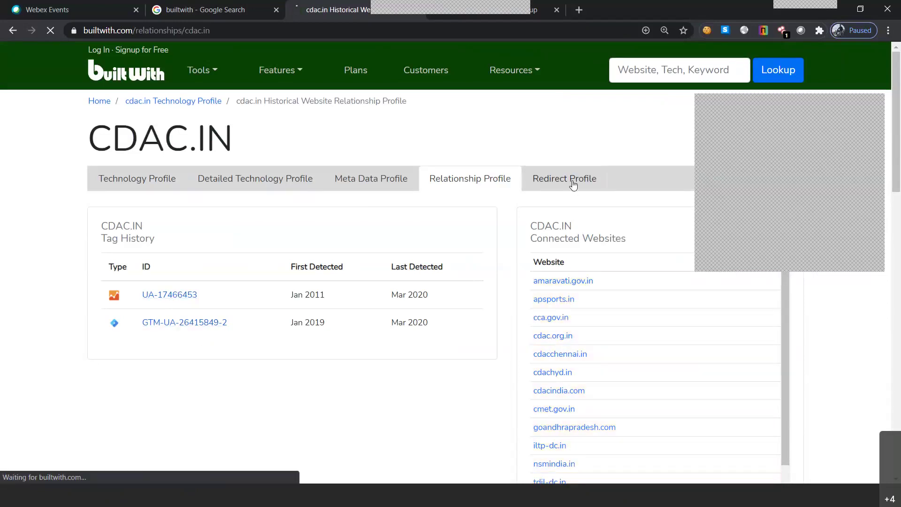
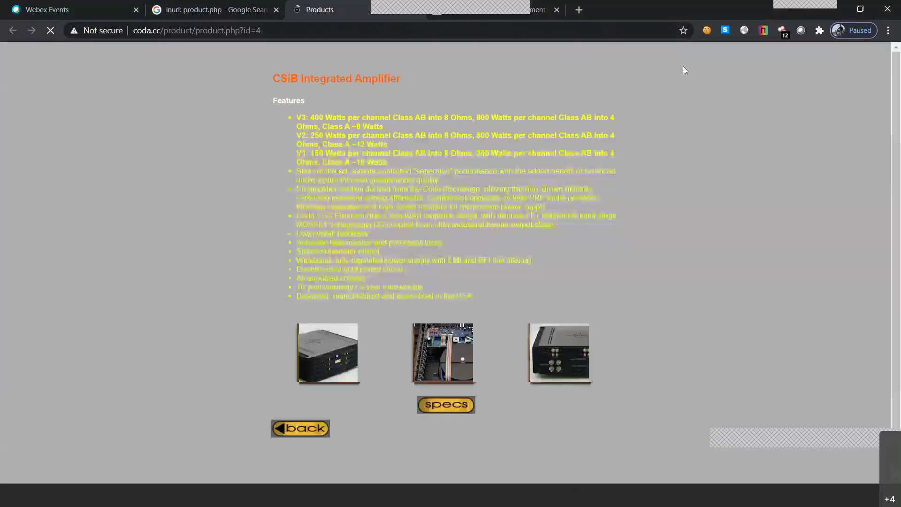
- Check the Netcraft extension's site information for coda.cc and try to open its Site Report
{"action": "left_click", "coordinate": [762, 31]}
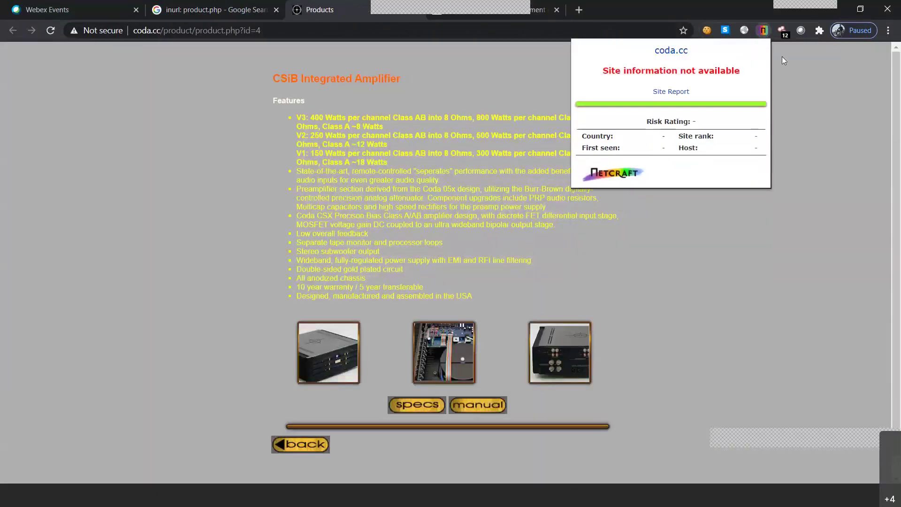
{"action": "left_click", "coordinate": [763, 31]}
{"action": "left_click", "coordinate": [764, 31]}
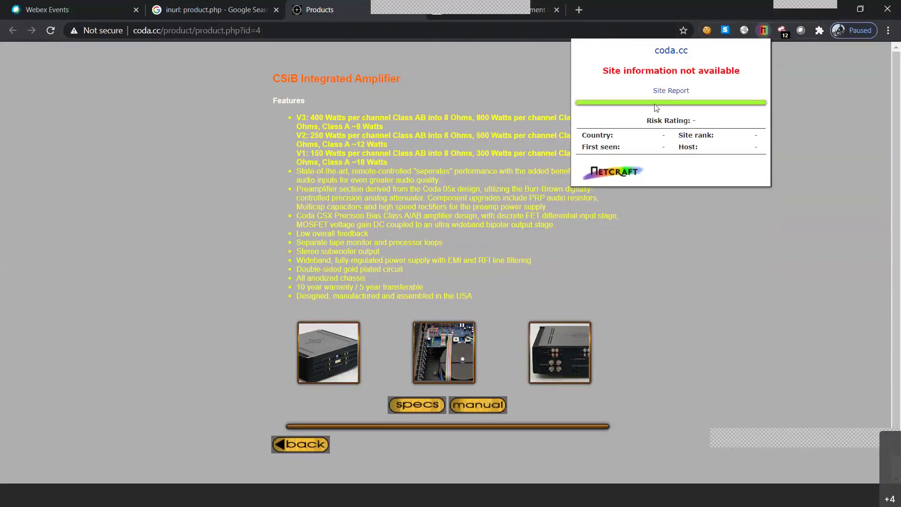
{"action": "left_click", "coordinate": [668, 94]}
{"action": "left_click", "coordinate": [764, 30]}
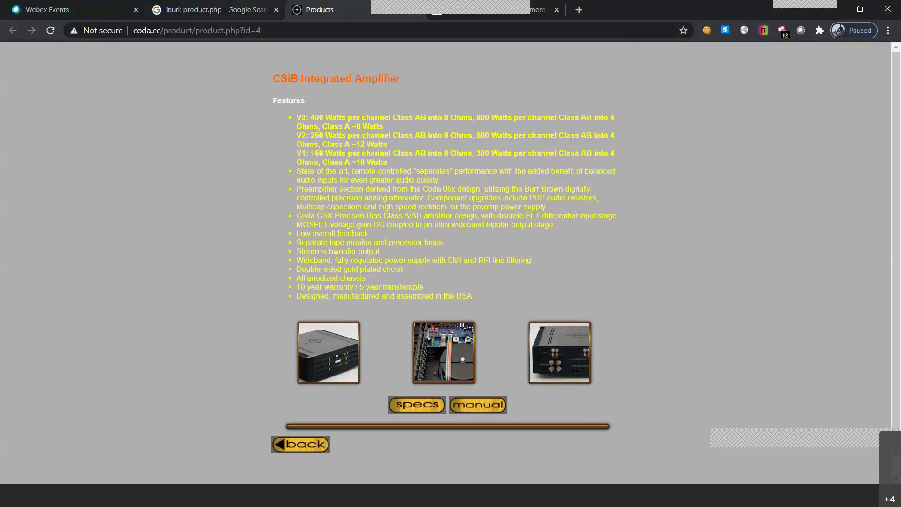
{"action": "key", "text": "ctrl+shift+Tab"}
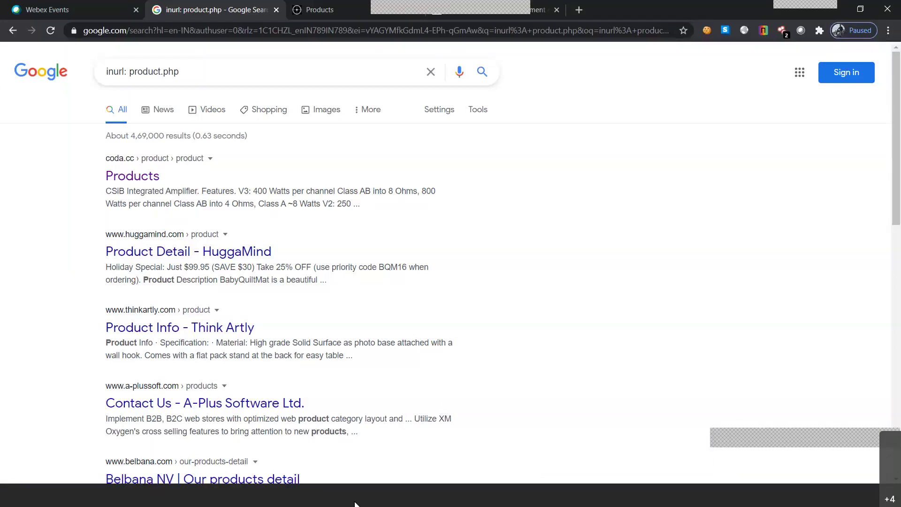
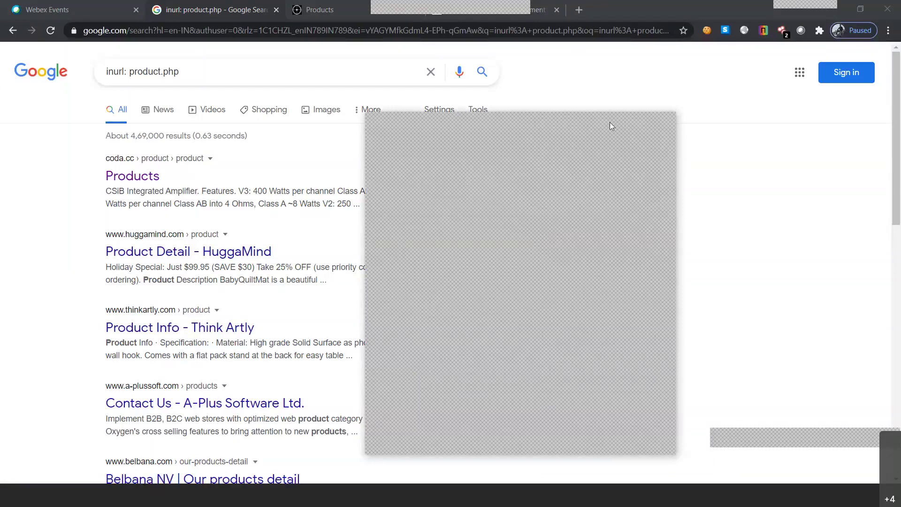
{"action": "triple_click", "coordinate": [175, 72]}
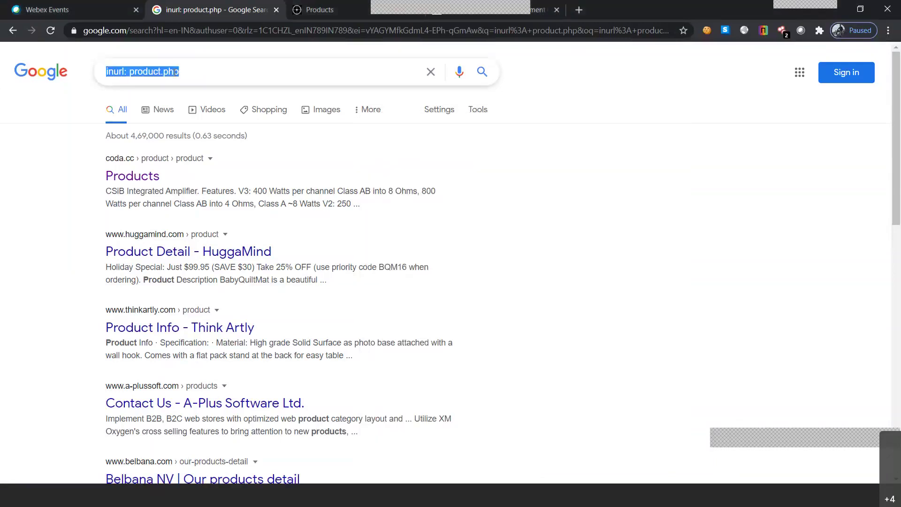
{"action": "left_click", "coordinate": [178, 29]}
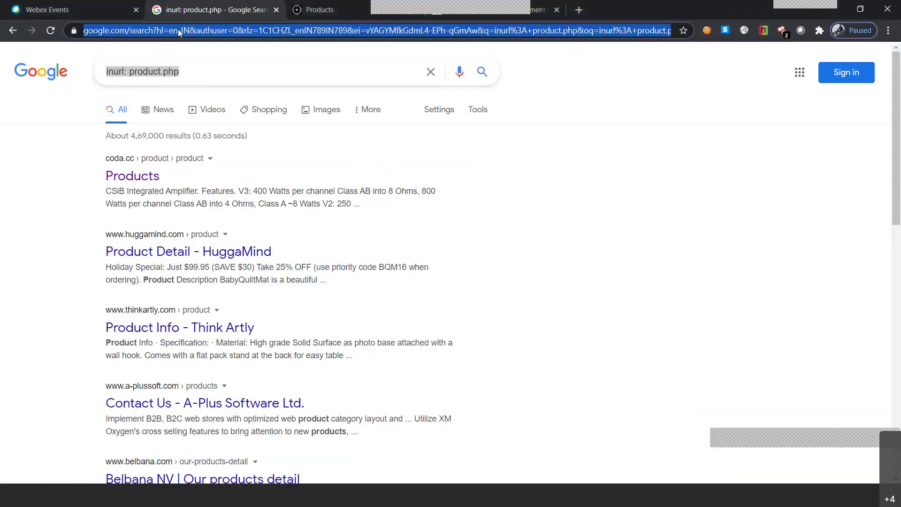
{"action": "key", "text": "ctrl+Tab"}
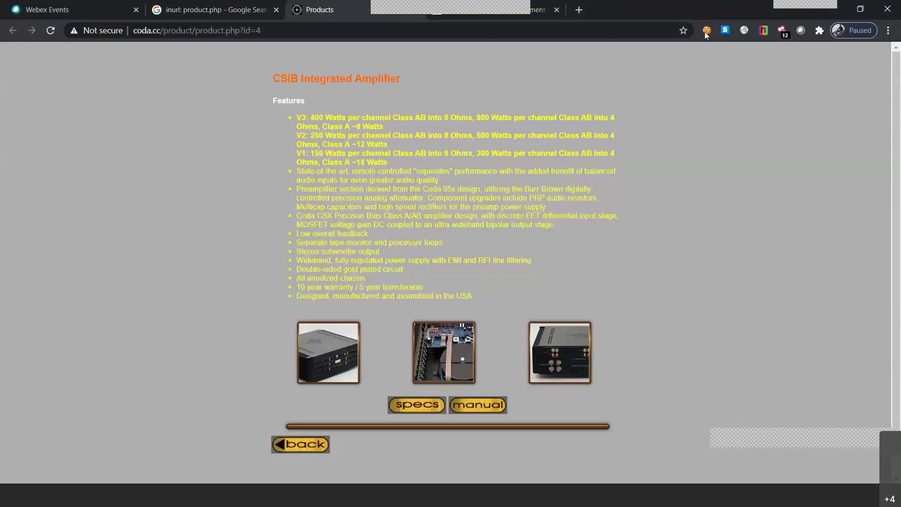
{"action": "left_click", "coordinate": [764, 30]}
{"action": "left_click", "coordinate": [485, 29]}
{"action": "type", "text": "https://nestra.in/"}
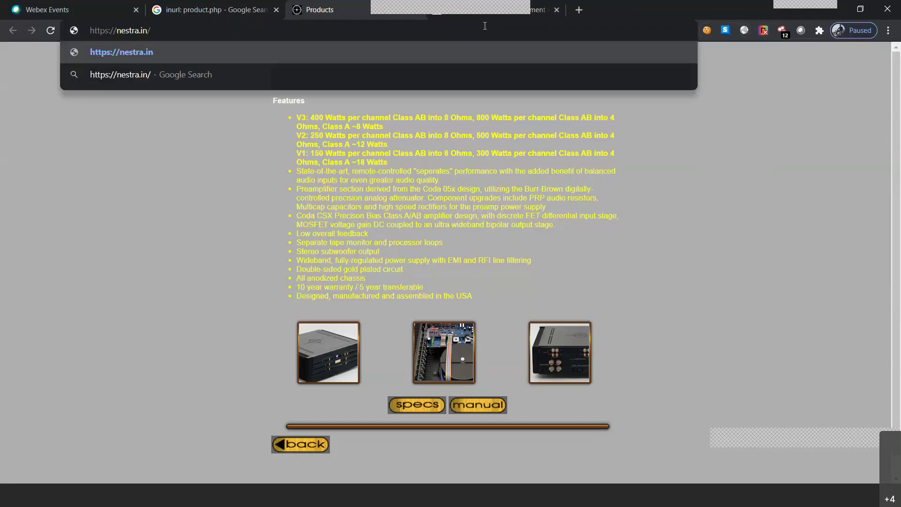
{"action": "key", "text": "Return"}
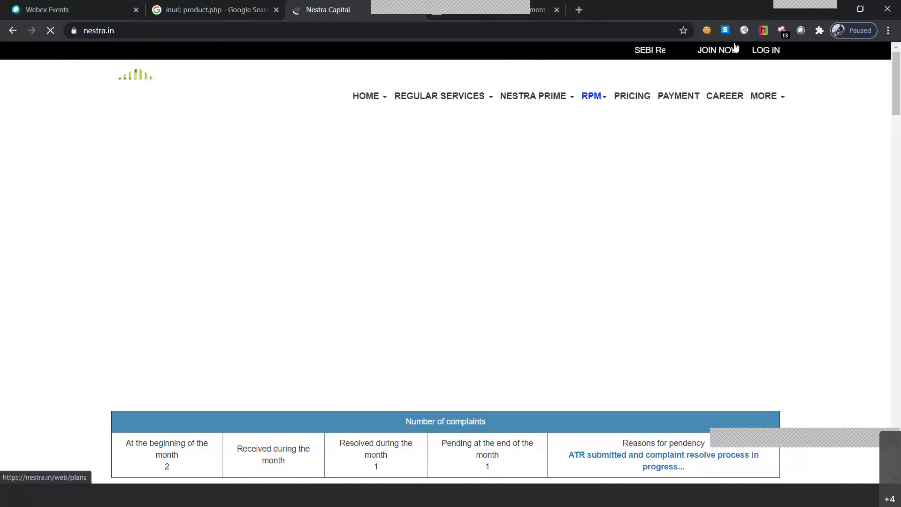
- Check the Netcraft extension's site information for nestra.in
{"action": "left_click", "coordinate": [764, 30]}
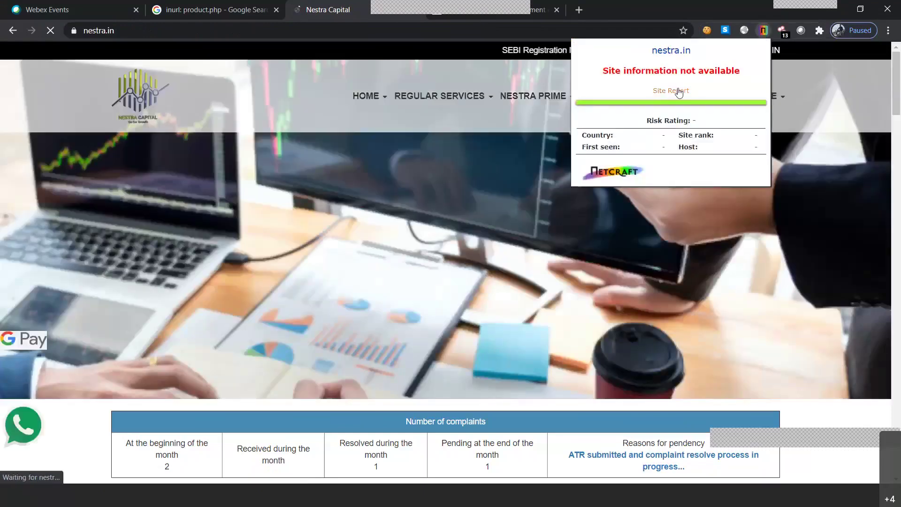
{"action": "left_click", "coordinate": [764, 31]}
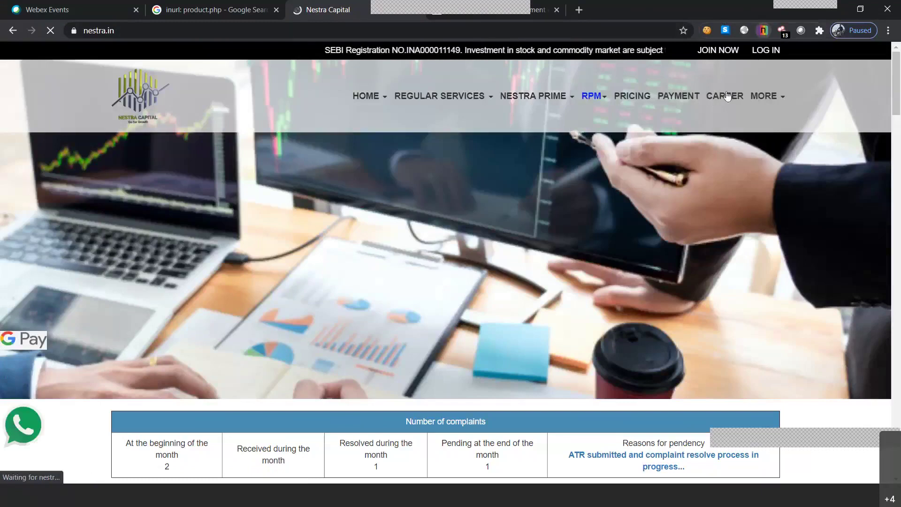
{"action": "left_click", "coordinate": [764, 30]}
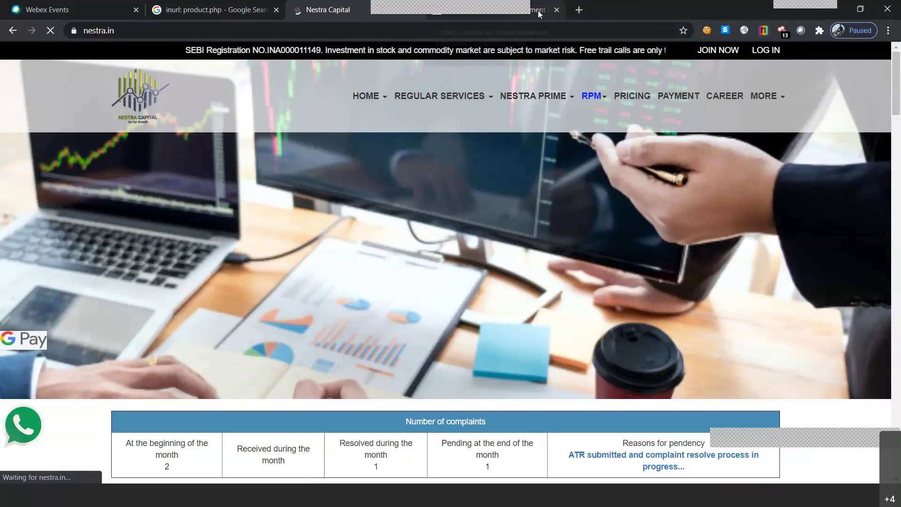
- Search Google for netcraft in place of the product.php query and open the Netcraft website
{"action": "left_click", "coordinate": [538, 15]}
{"action": "left_click", "coordinate": [227, 11]}
{"action": "triple_click", "coordinate": [169, 72]}
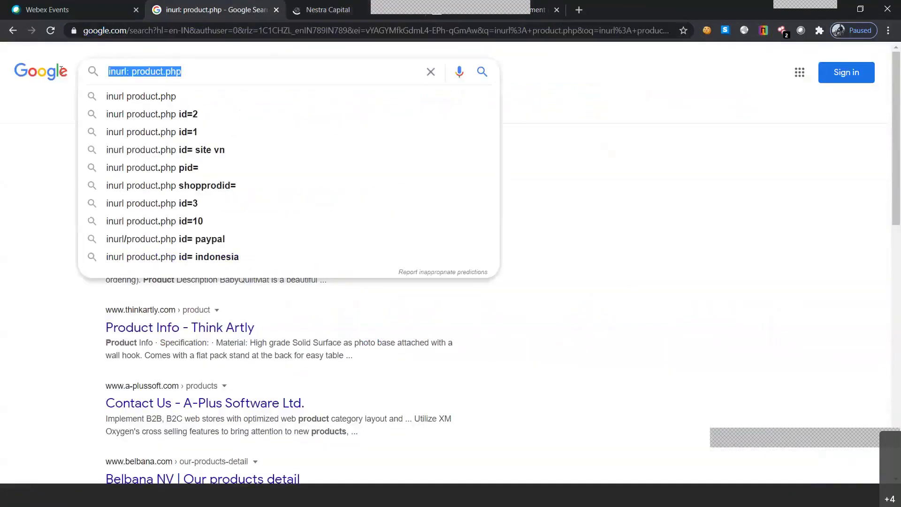
{"action": "type", "text": "netcr"}
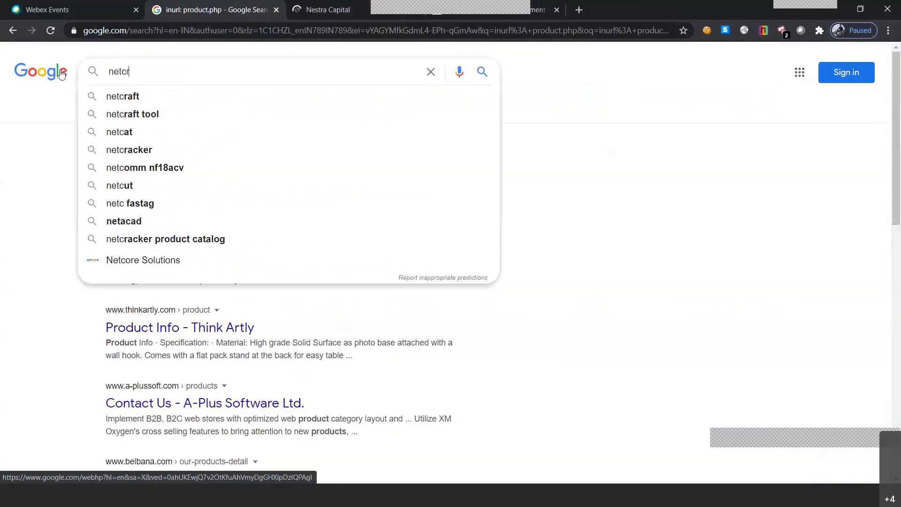
{"action": "type", "text": "aft"}
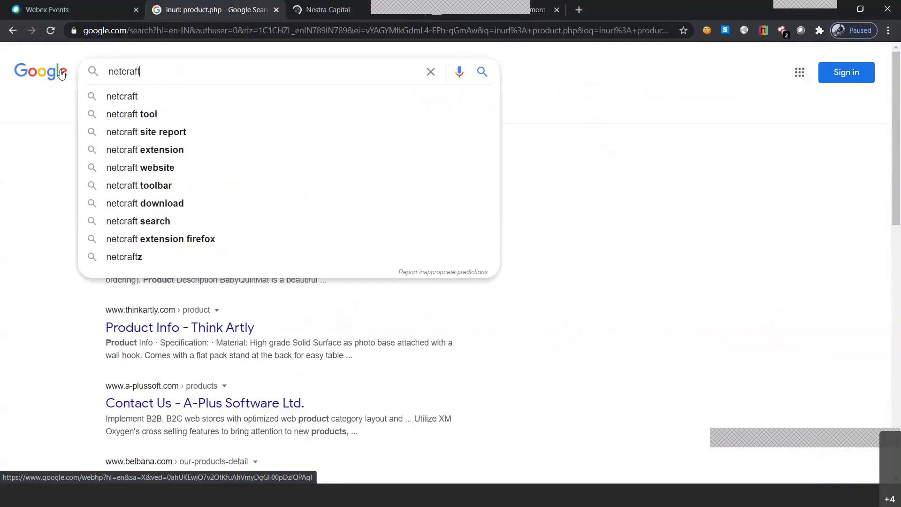
{"action": "key", "text": "Return"}
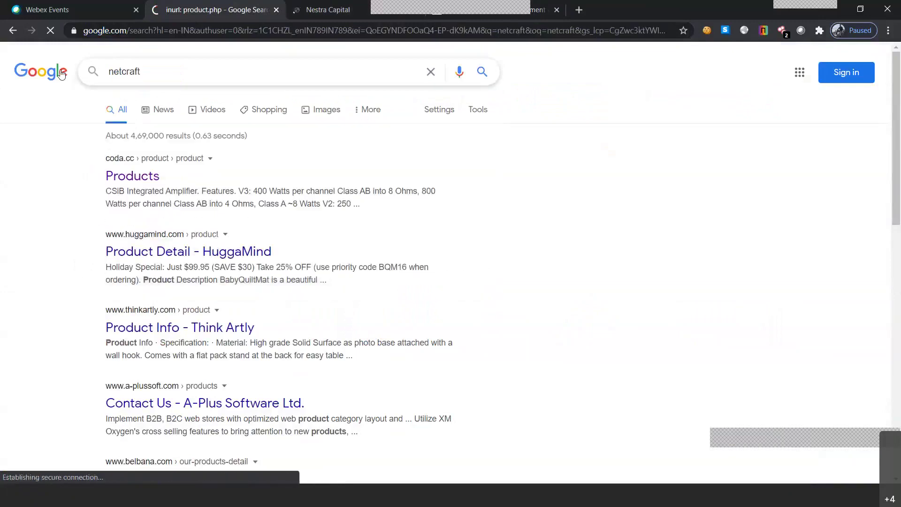
{"action": "left_click", "coordinate": [359, 124]}
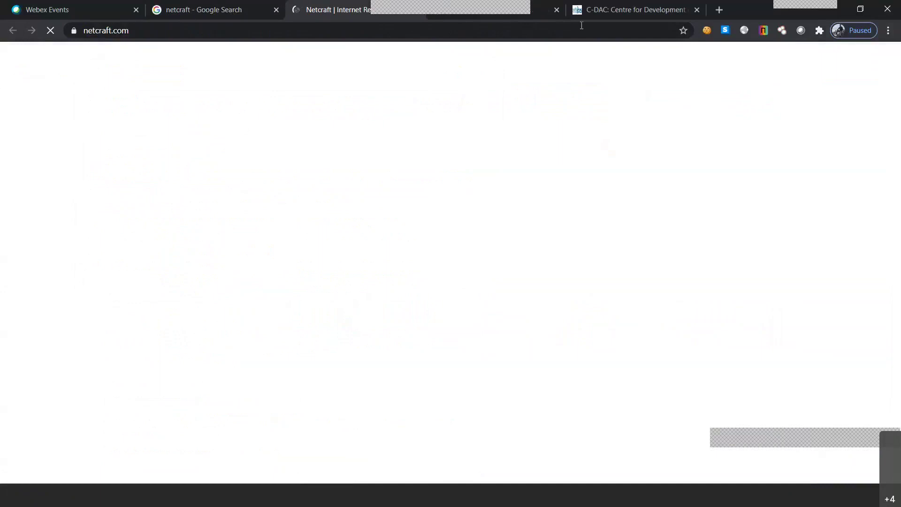
- Return to the Netcraft website and search it for cdac.in
{"action": "left_click", "coordinate": [587, 11]}
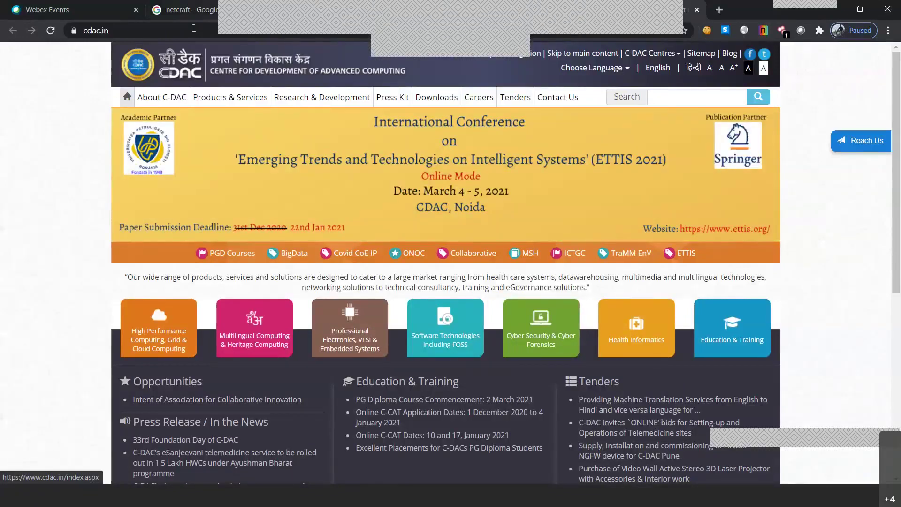
{"action": "key", "text": "ctrl+shift+Tab"}
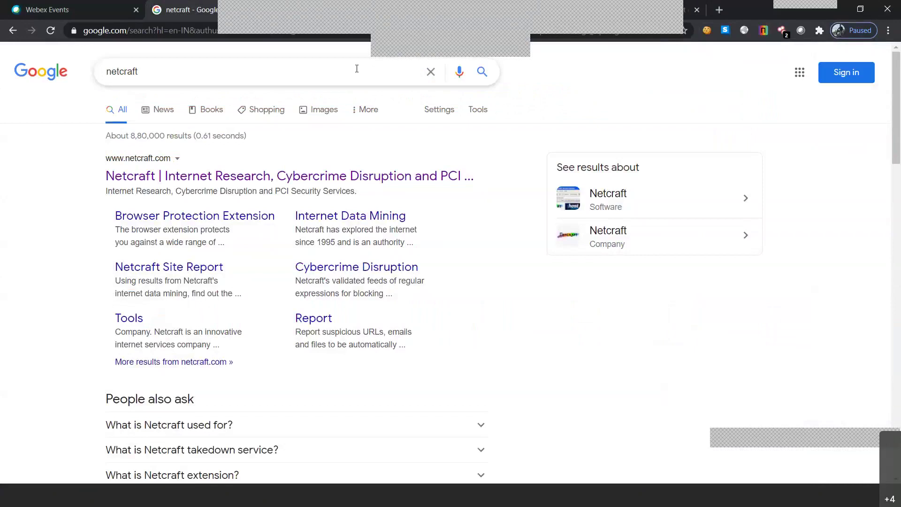
{"action": "key", "text": "ctrl+Tab"}
{"action": "left_click", "coordinate": [641, 61]}
{"action": "left_click", "coordinate": [403, 113]}
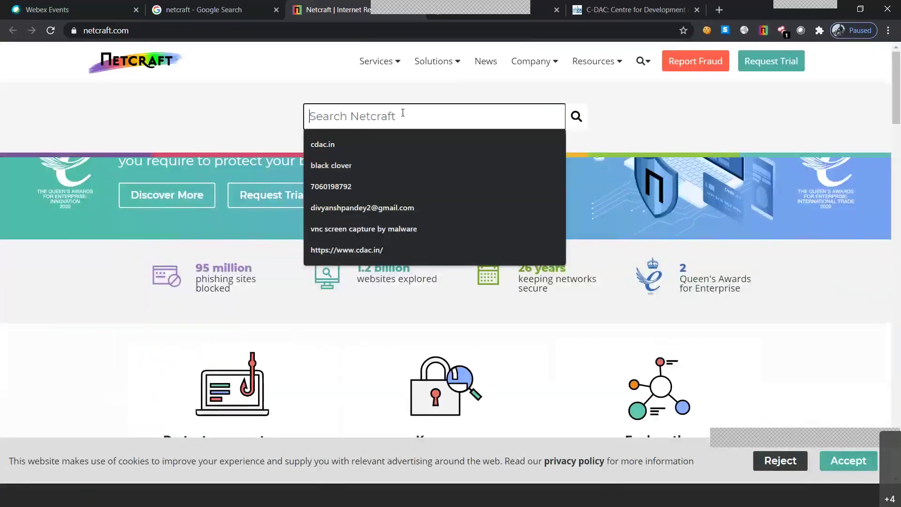
{"action": "left_click", "coordinate": [378, 134]}
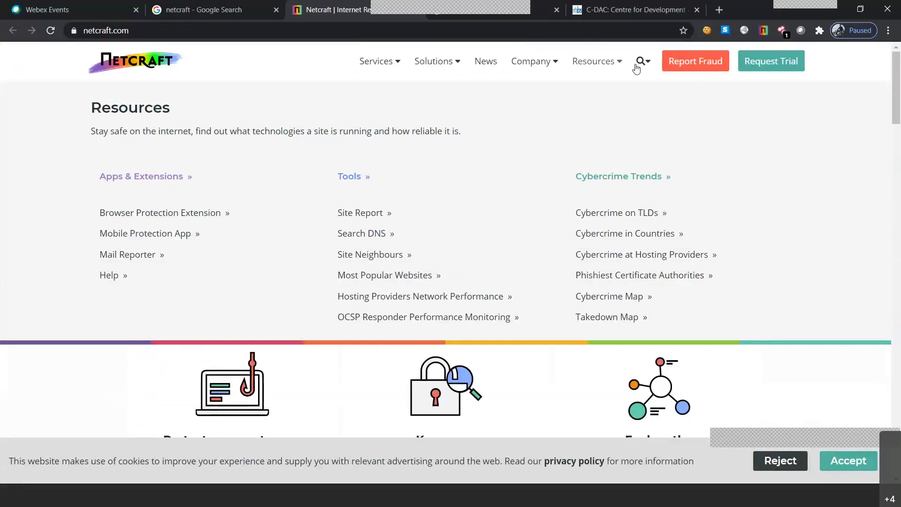
{"action": "left_click", "coordinate": [424, 304]}
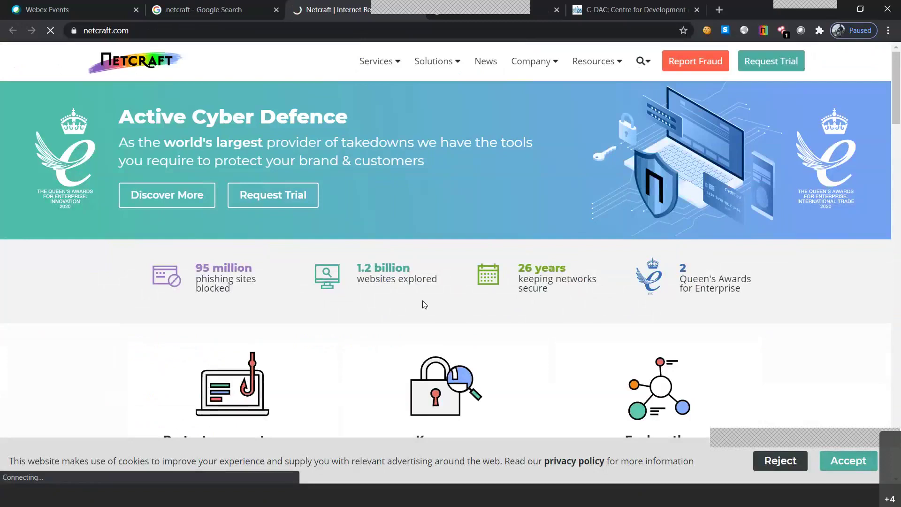
{"action": "scroll", "coordinate": [423, 304], "scroll_direction": "down", "scroll_amount": 10}
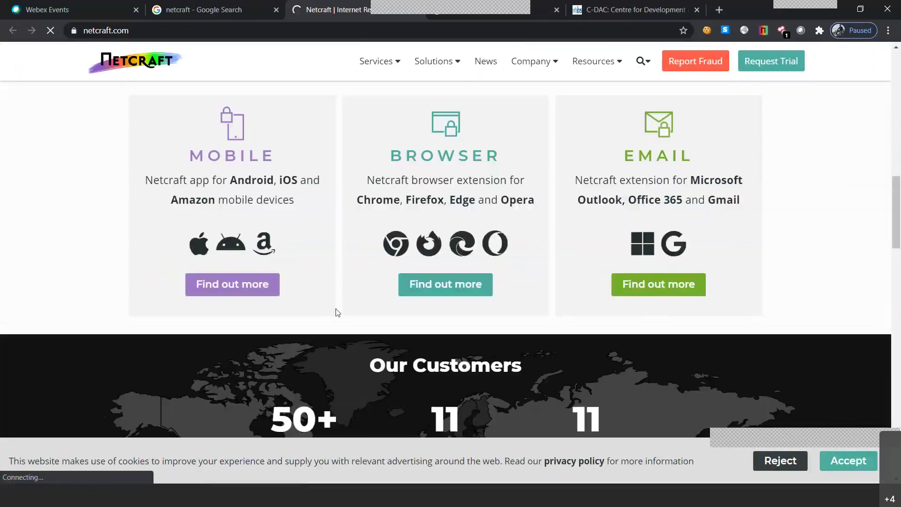
{"action": "scroll", "coordinate": [535, 312], "scroll_direction": "up", "scroll_amount": 4}
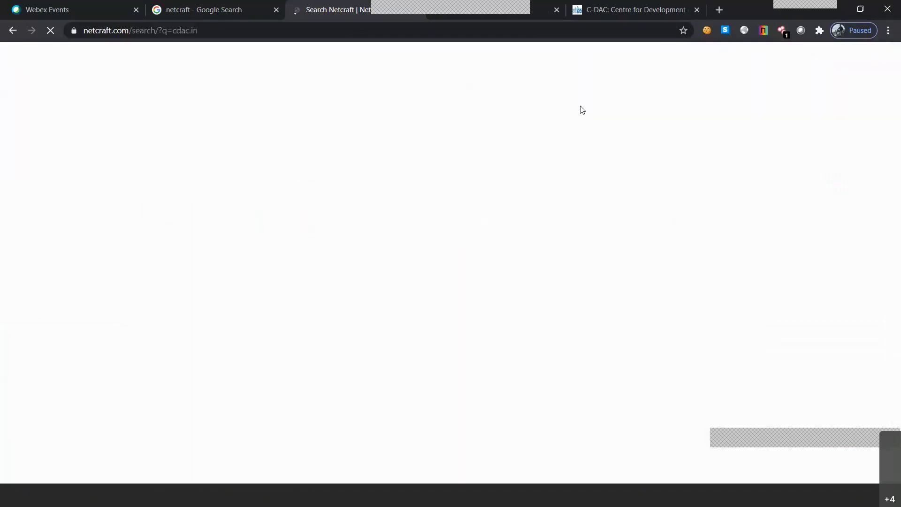
- Search Netcraft for cdac.in again by relevance in descending order, and open the Search DNS results for that hostname
{"action": "left_click", "coordinate": [207, 140]}
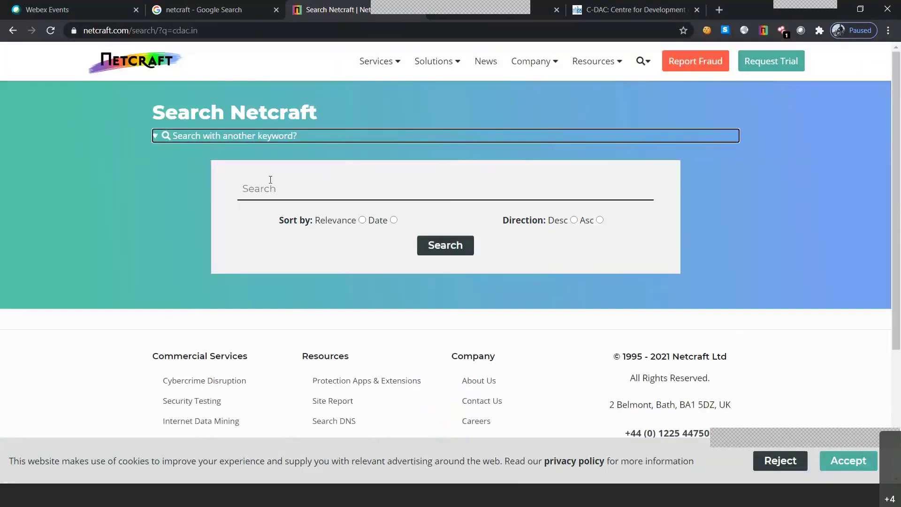
{"action": "left_click", "coordinate": [450, 249]}
{"action": "mouse_move", "coordinate": [520, 66]}
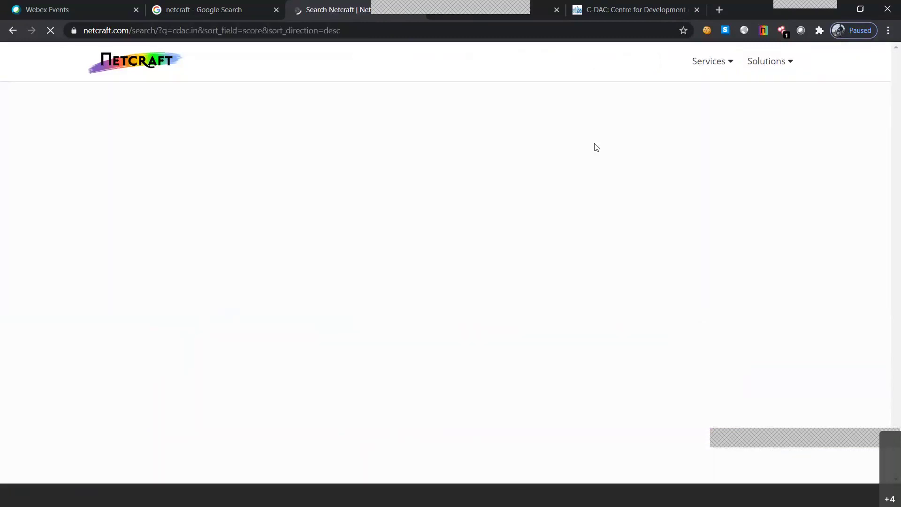
{"action": "mouse_move", "coordinate": [432, 68]}
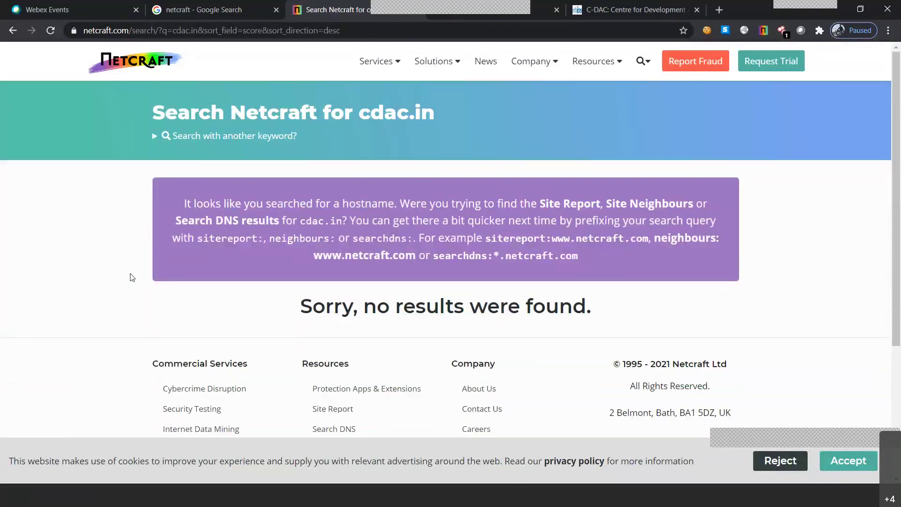
{"action": "left_click", "coordinate": [243, 228]}
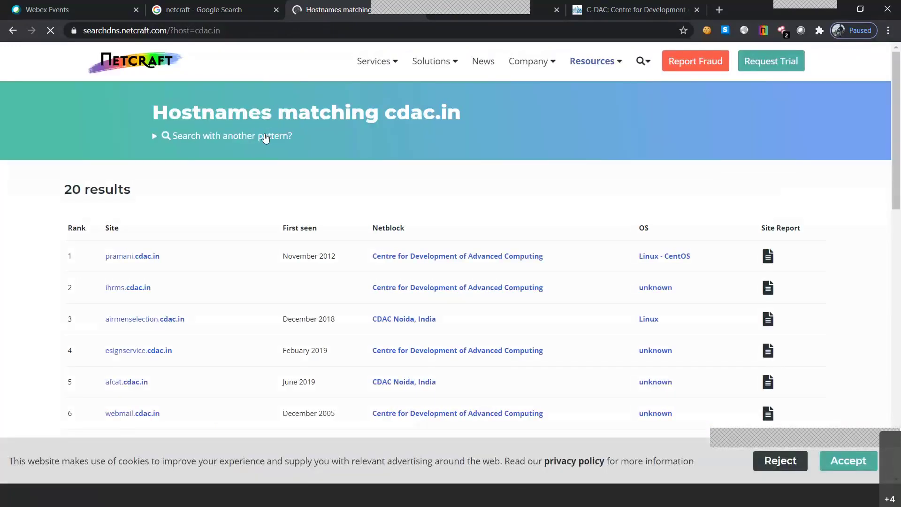
- Run the Netcraft hostname search again with the site contains pattern for cdac.in
{"action": "left_click", "coordinate": [265, 137]}
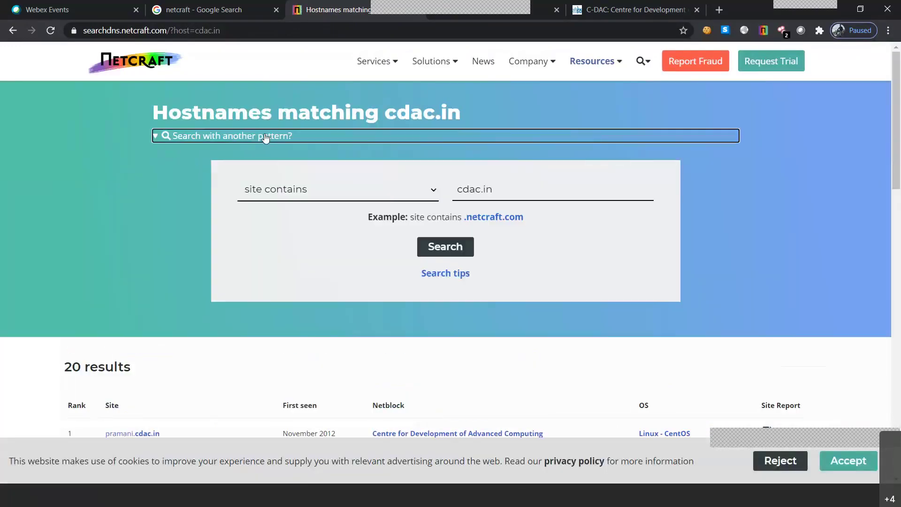
{"action": "left_click", "coordinate": [432, 192]}
{"action": "left_click", "coordinate": [434, 191]}
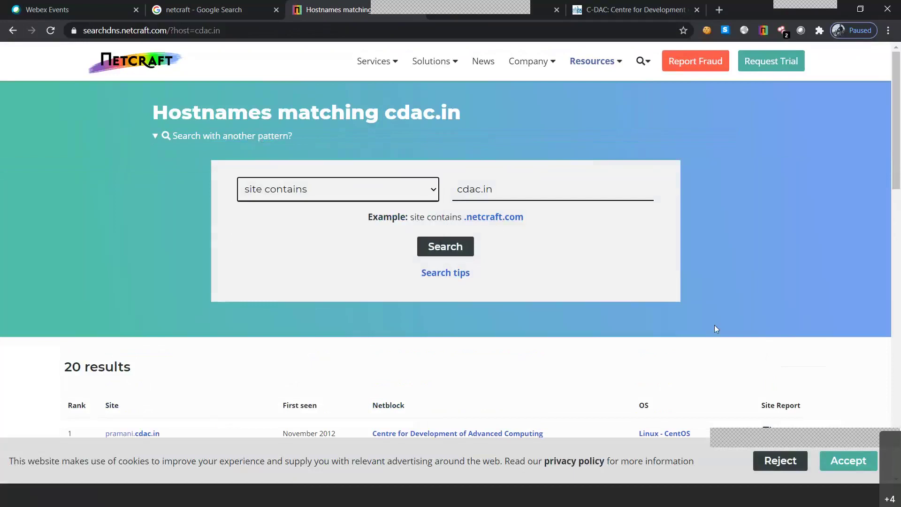
{"action": "left_click", "coordinate": [676, 364]}
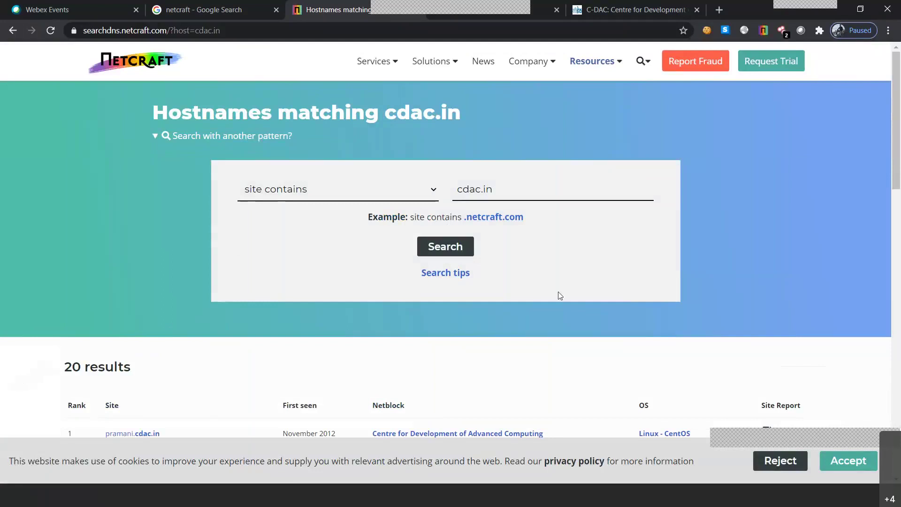
{"action": "left_click", "coordinate": [449, 256]}
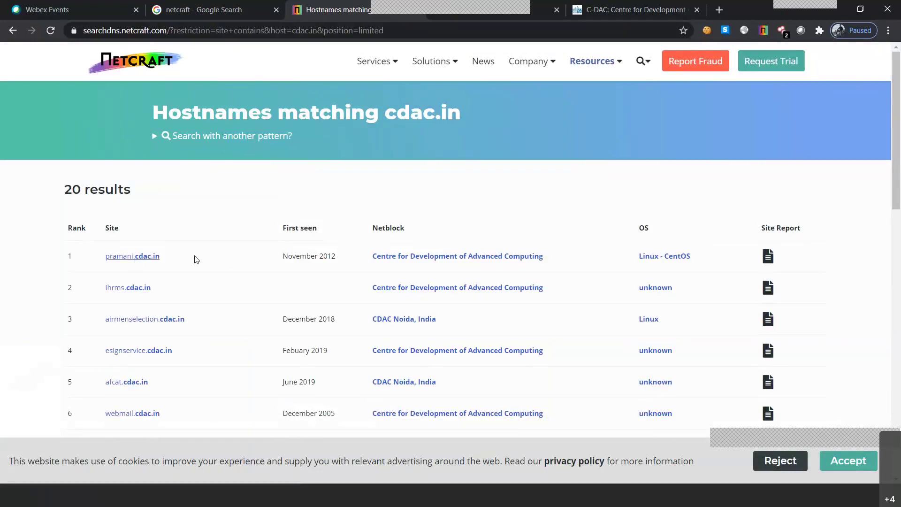
{"action": "scroll", "coordinate": [203, 336], "scroll_direction": "down", "scroll_amount": 5}
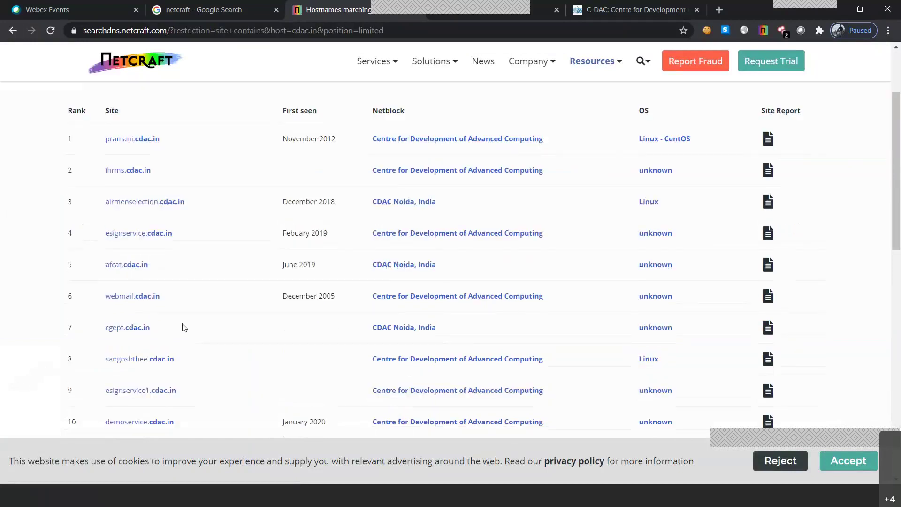
{"action": "scroll", "coordinate": [162, 362], "scroll_direction": "down", "scroll_amount": 4}
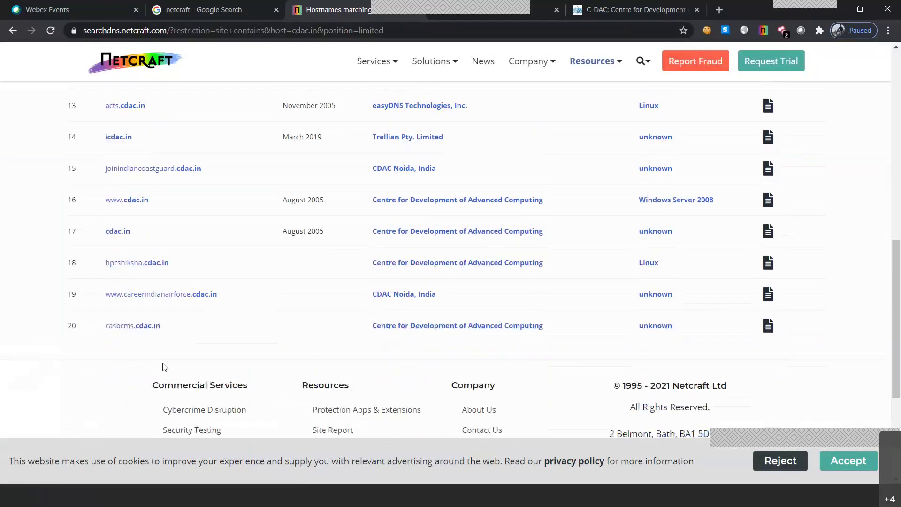
{"action": "left_click", "coordinate": [125, 202]}
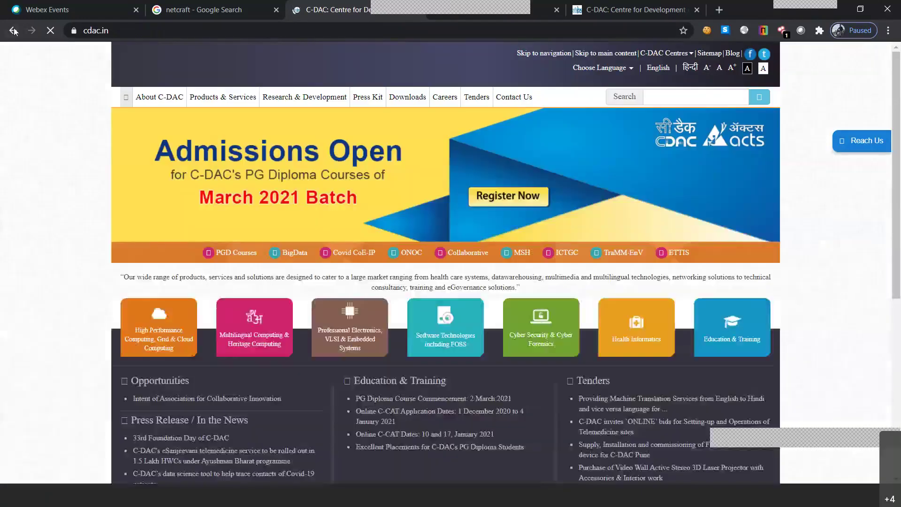
{"action": "left_click", "coordinate": [13, 31]}
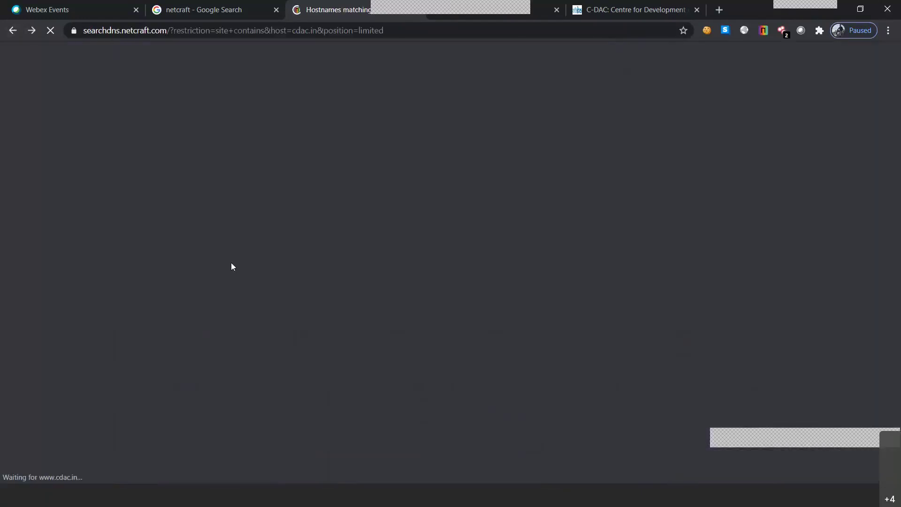
- Open Netcraft's Site Report tool and look up cdac.in
{"action": "scroll", "coordinate": [232, 269], "scroll_direction": "up", "scroll_amount": 15}
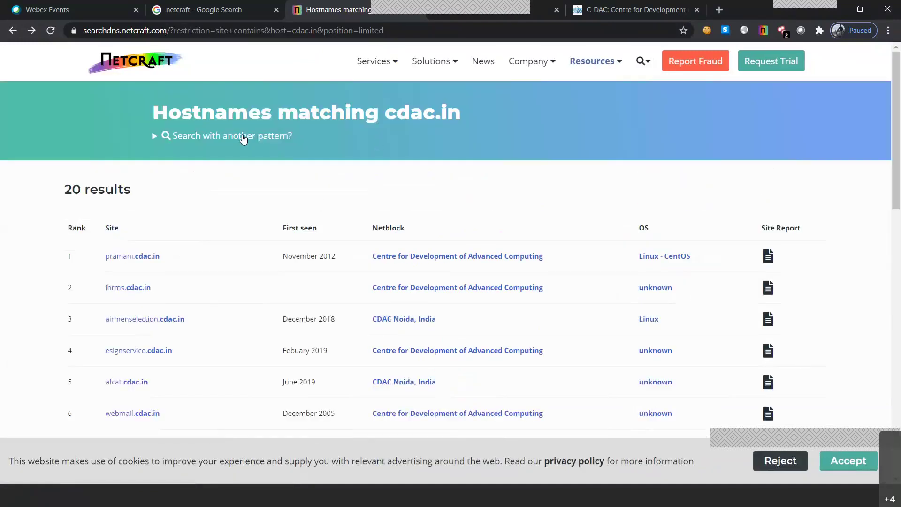
{"action": "left_click", "coordinate": [243, 137]}
{"action": "mouse_move", "coordinate": [640, 62]}
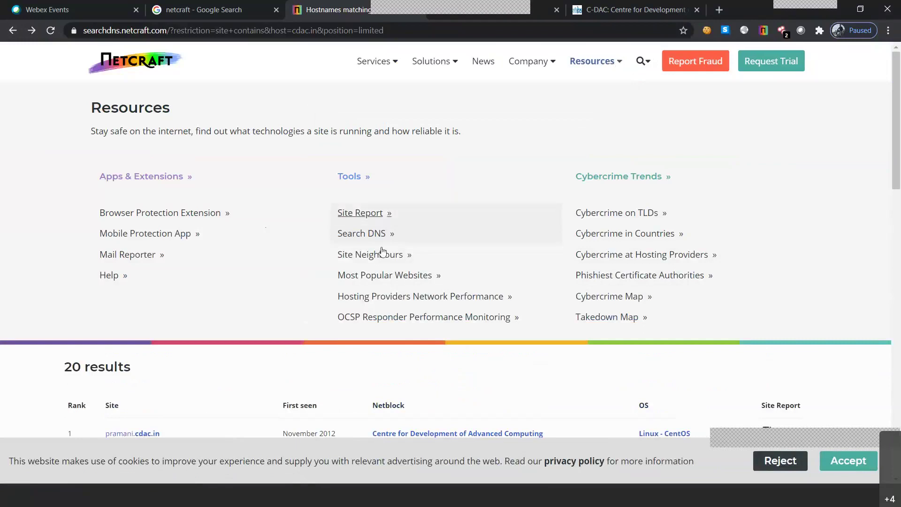
{"action": "left_click", "coordinate": [352, 211]}
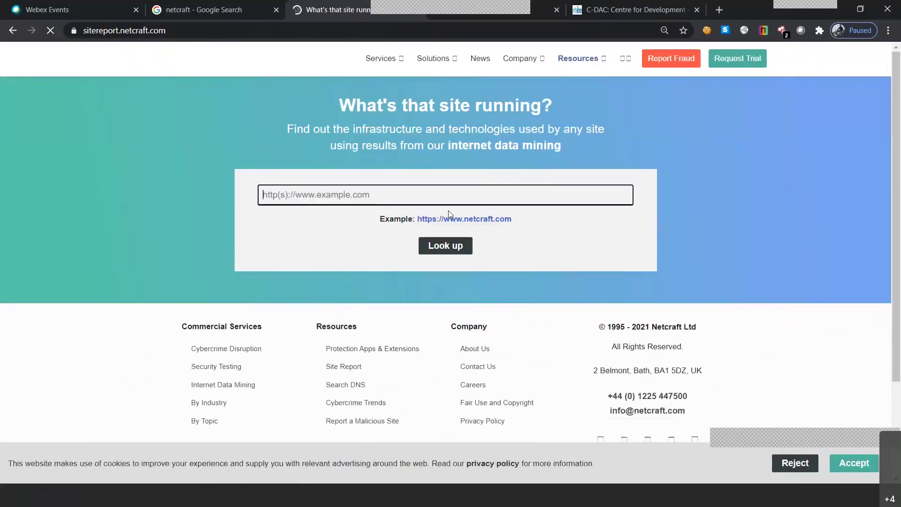
{"action": "left_click", "coordinate": [370, 198]}
{"action": "left_click", "coordinate": [324, 221]}
{"action": "left_click", "coordinate": [446, 248]}
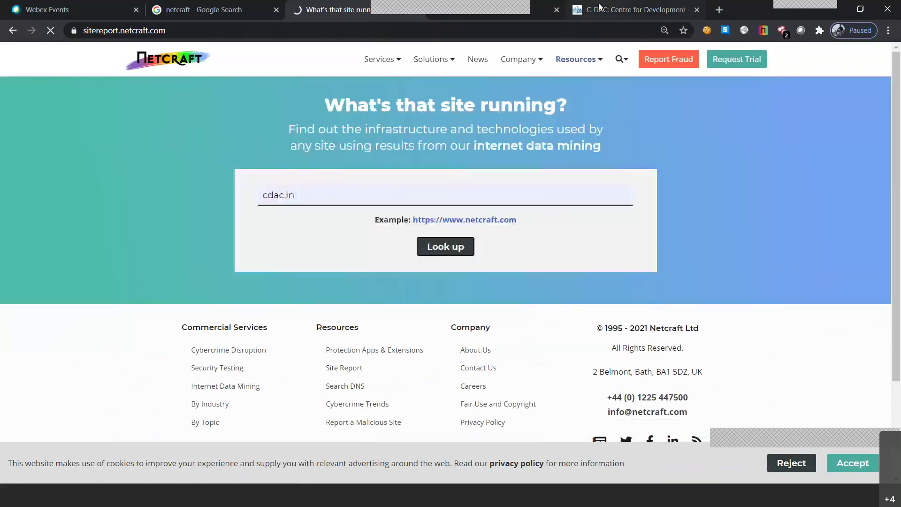
{"action": "left_click", "coordinate": [599, 5]}
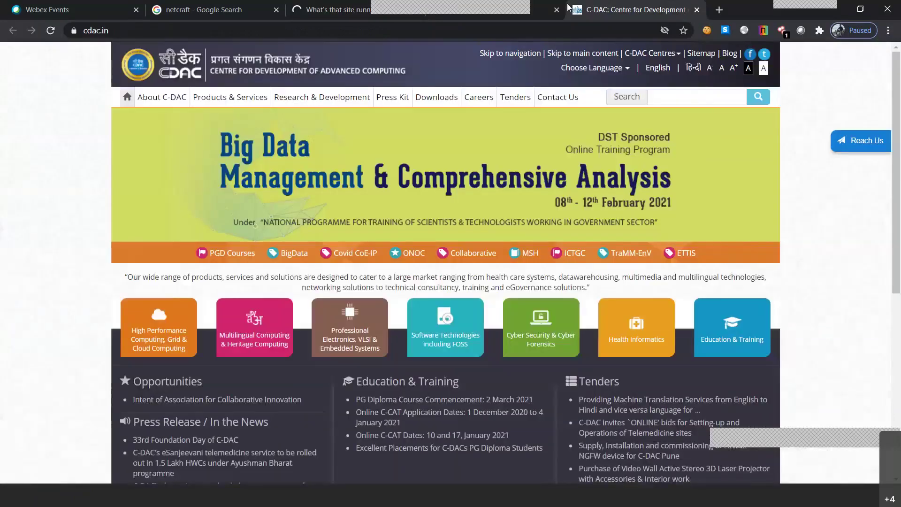
{"action": "left_click", "coordinate": [563, 8]}
{"action": "left_click", "coordinate": [558, 9]}
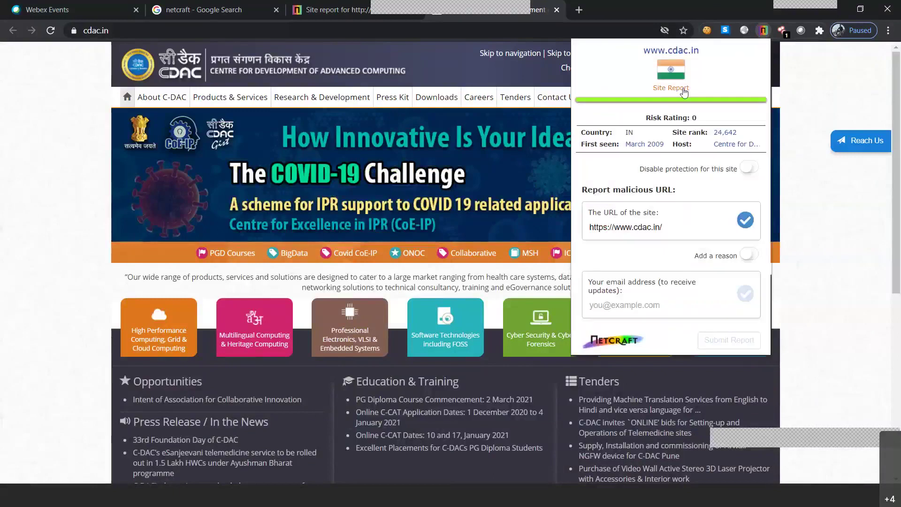
{"action": "left_click", "coordinate": [684, 92]}
{"action": "left_click", "coordinate": [336, 10]}
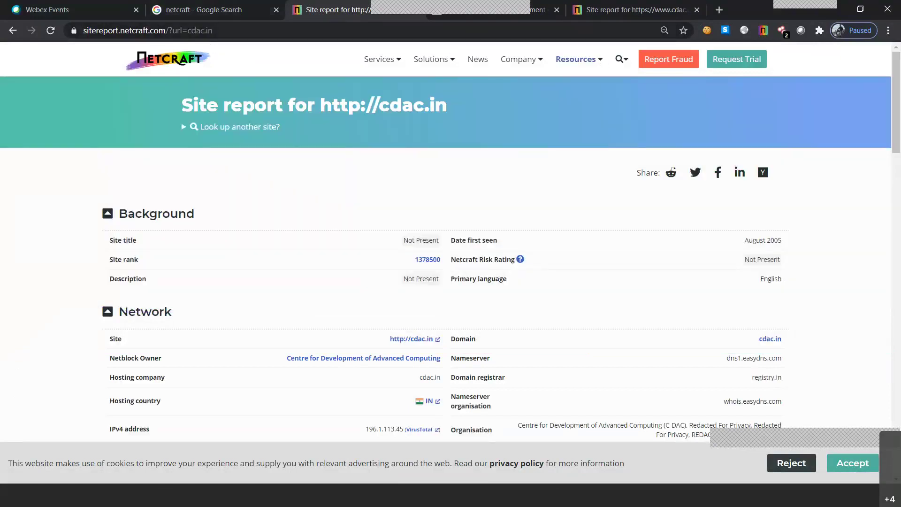
{"action": "mouse_move", "coordinate": [599, 63]}
{"action": "scroll", "coordinate": [432, 311], "scroll_direction": "down", "scroll_amount": 1}
{"action": "scroll", "coordinate": [433, 311], "scroll_direction": "down", "scroll_amount": 2}
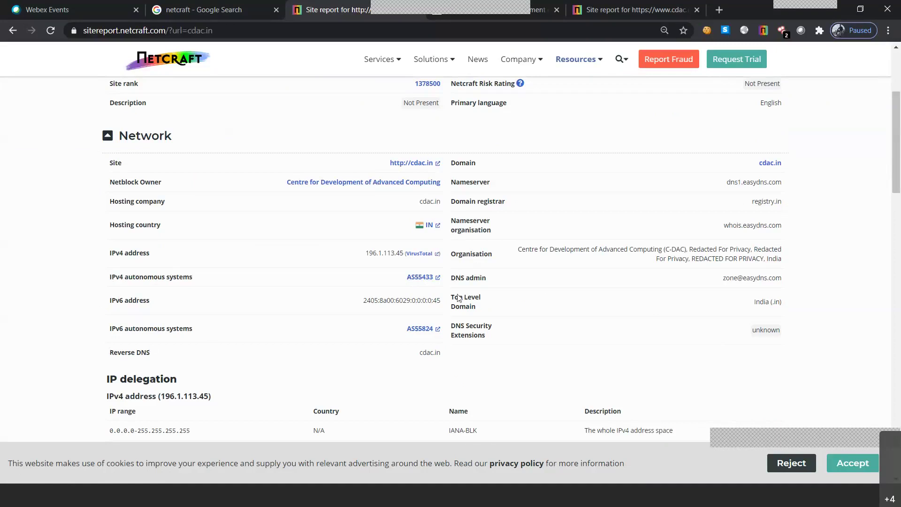
{"action": "scroll", "coordinate": [505, 311], "scroll_direction": "down", "scroll_amount": 1}
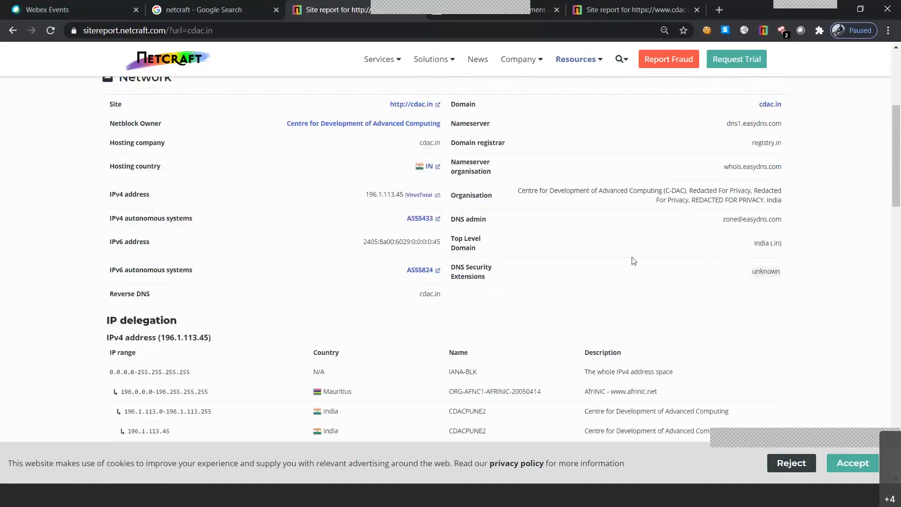
{"action": "scroll", "coordinate": [235, 304], "scroll_direction": "down", "scroll_amount": 2}
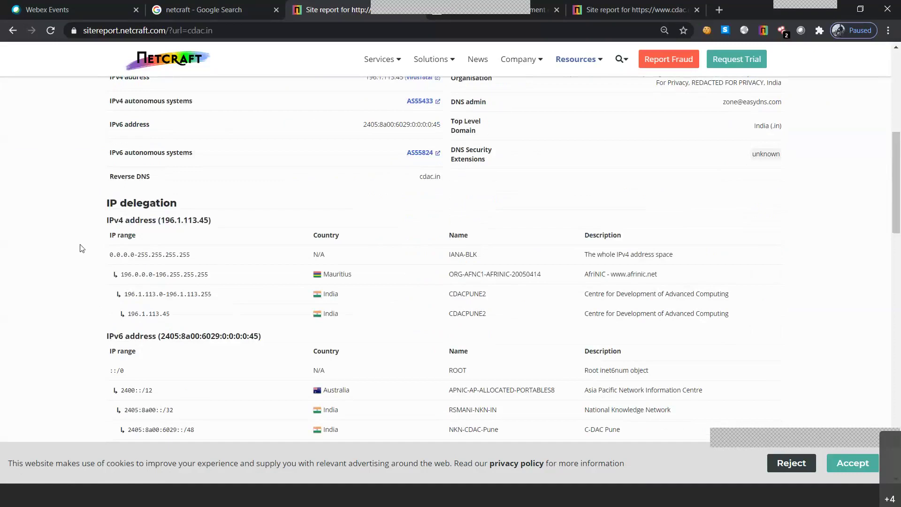
{"action": "scroll", "coordinate": [81, 248], "scroll_direction": "down", "scroll_amount": 1}
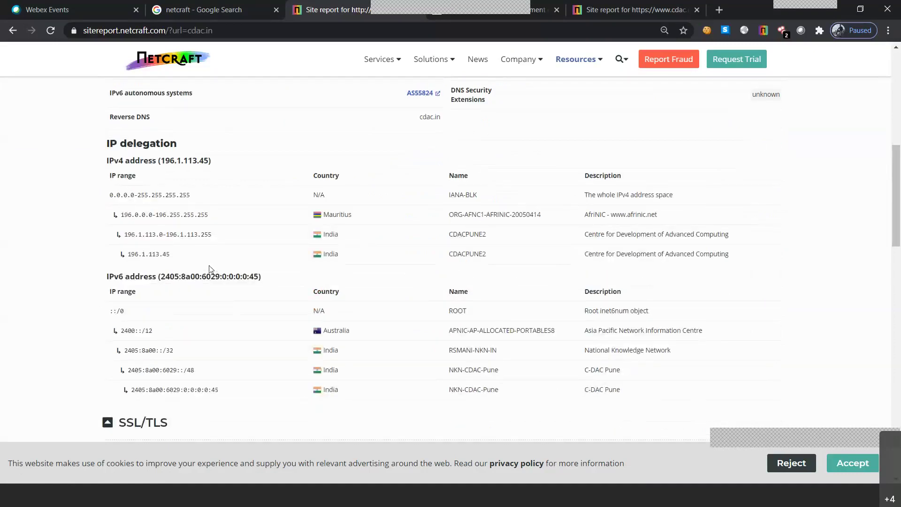
- Examine the report's SSL/TLS, Hosting History, Sender Policy Framework, DMARC and Web Trackers sections
{"action": "scroll", "coordinate": [209, 265], "scroll_direction": "down", "scroll_amount": 3}
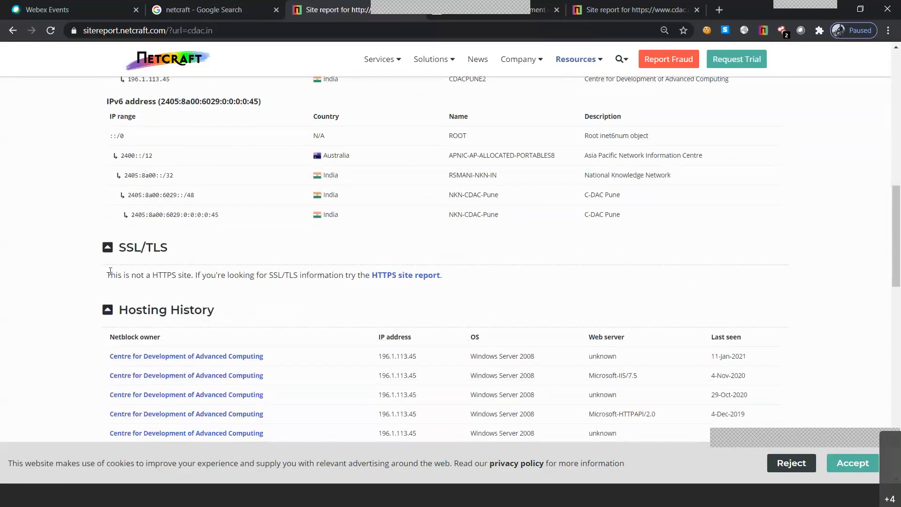
{"action": "scroll", "coordinate": [94, 281], "scroll_direction": "down", "scroll_amount": 1}
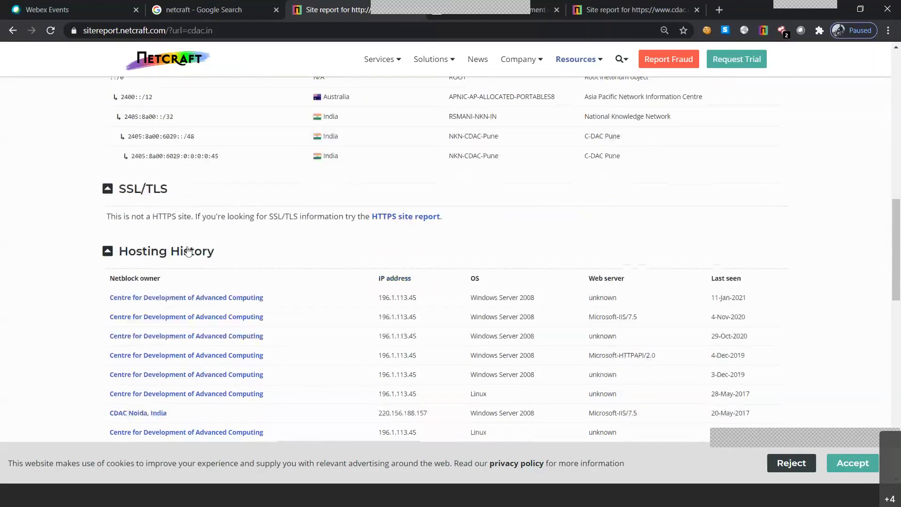
{"action": "scroll", "coordinate": [86, 286], "scroll_direction": "down", "scroll_amount": 1}
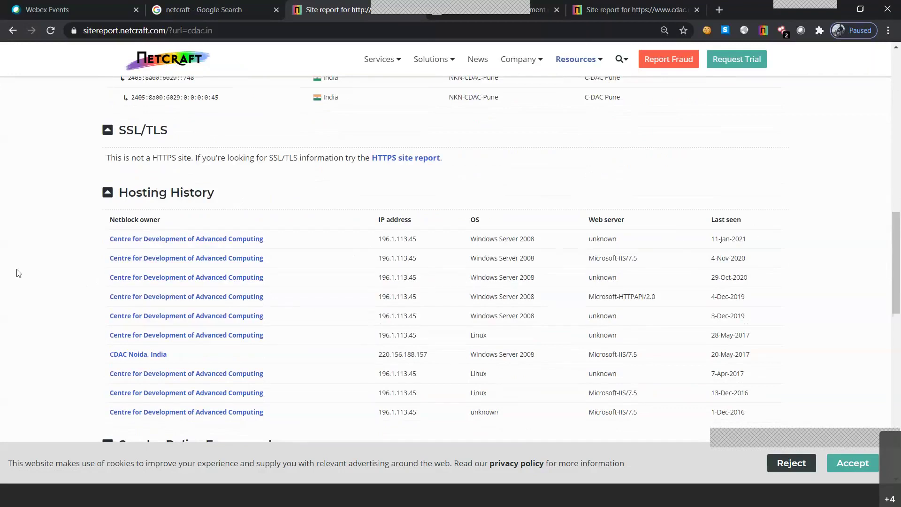
{"action": "scroll", "coordinate": [18, 273], "scroll_direction": "down", "scroll_amount": 5}
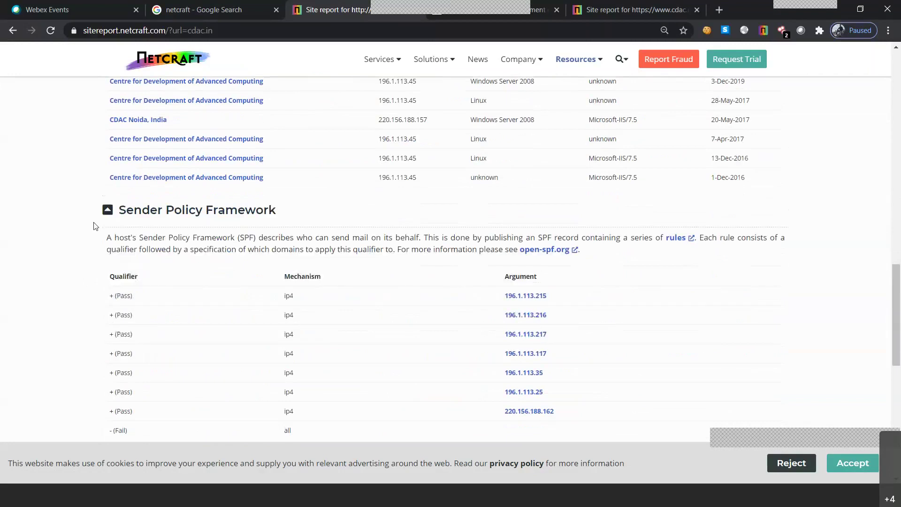
{"action": "scroll", "coordinate": [94, 314], "scroll_direction": "down", "scroll_amount": 6}
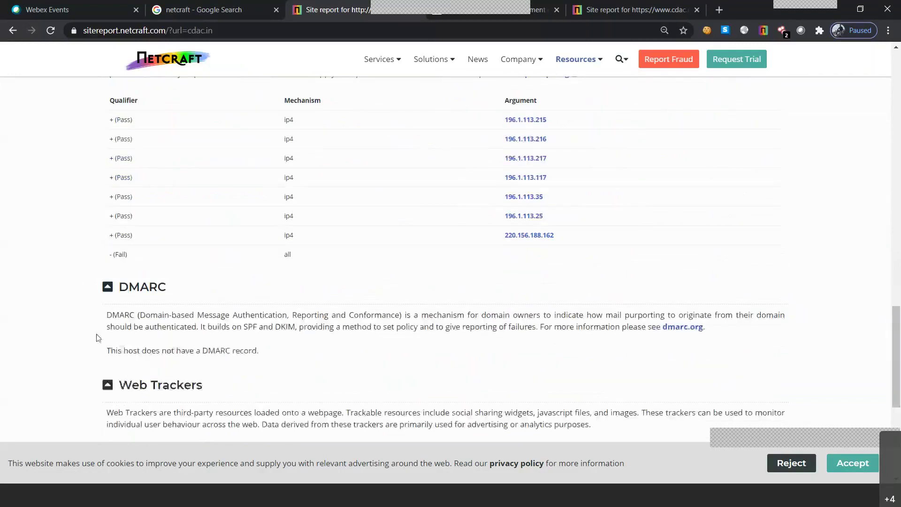
{"action": "scroll", "coordinate": [75, 359], "scroll_direction": "down", "scroll_amount": 4}
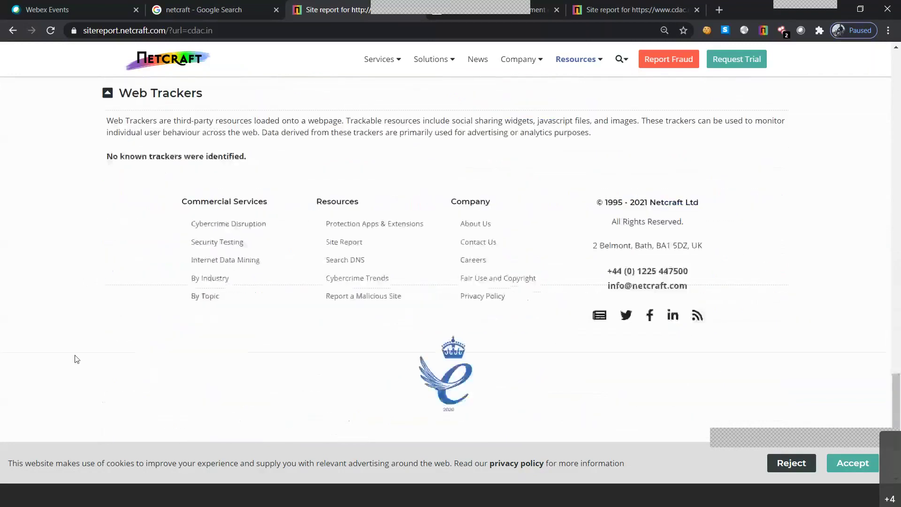
- Review the whole cdac.in site report again, from the mail policy and hosting sections to the Network details
{"action": "scroll", "coordinate": [76, 359], "scroll_direction": "up", "scroll_amount": 7}
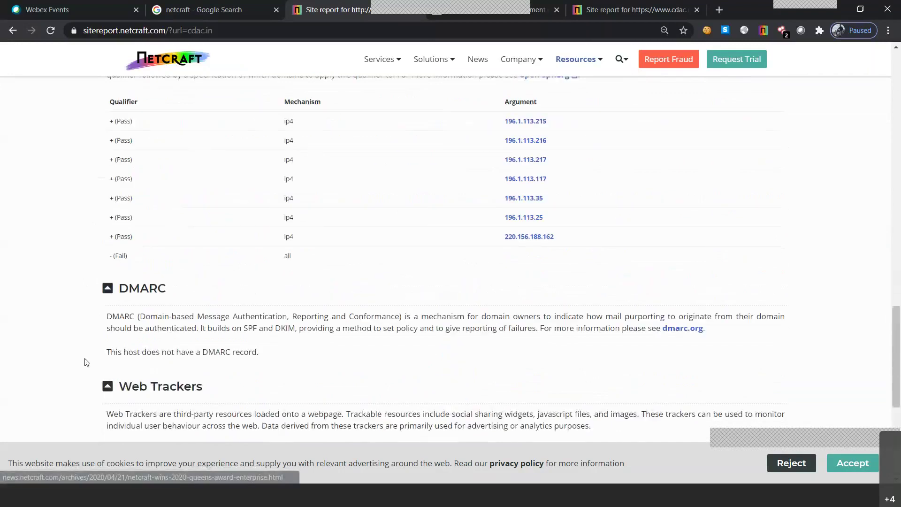
{"action": "scroll", "coordinate": [89, 364], "scroll_direction": "up", "scroll_amount": 15}
{"action": "scroll", "coordinate": [98, 364], "scroll_direction": "up", "scroll_amount": 2}
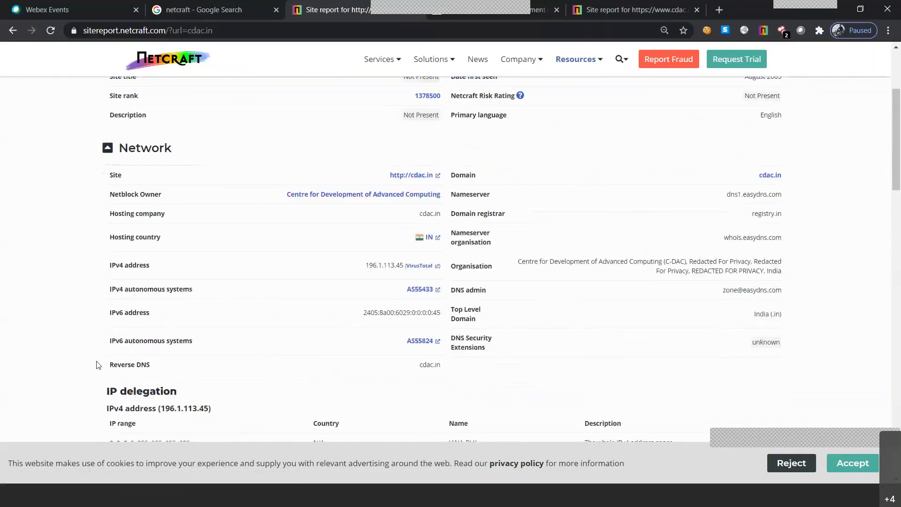
{"action": "scroll", "coordinate": [98, 364], "scroll_direction": "down", "scroll_amount": 1}
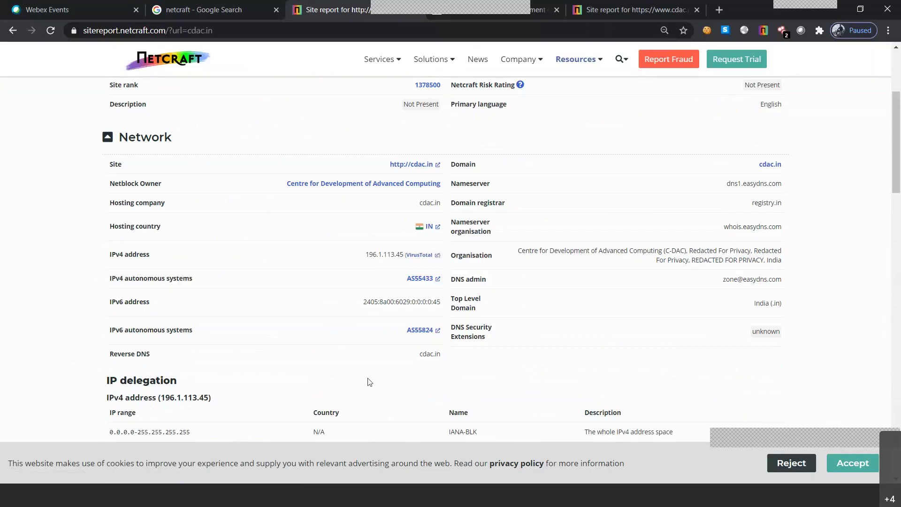
{"action": "scroll", "coordinate": [369, 382], "scroll_direction": "down", "scroll_amount": 15}
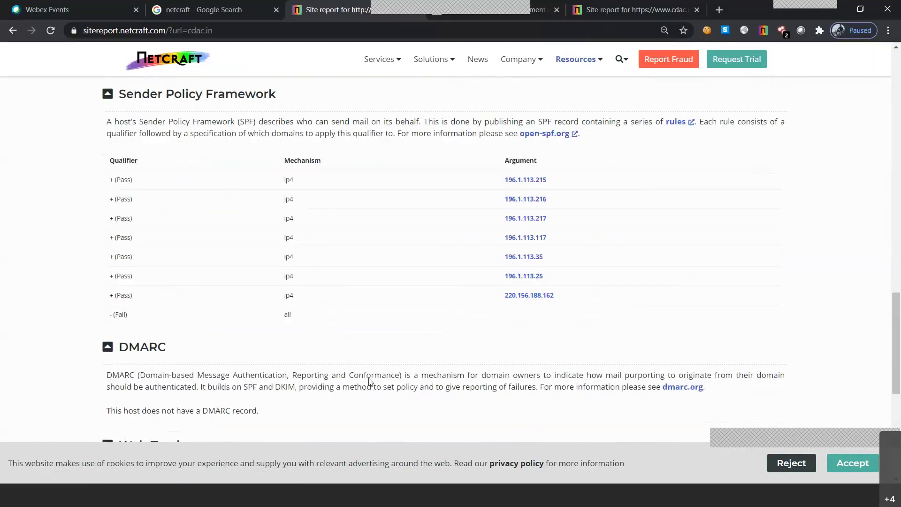
{"action": "scroll", "coordinate": [369, 381], "scroll_direction": "down", "scroll_amount": 6}
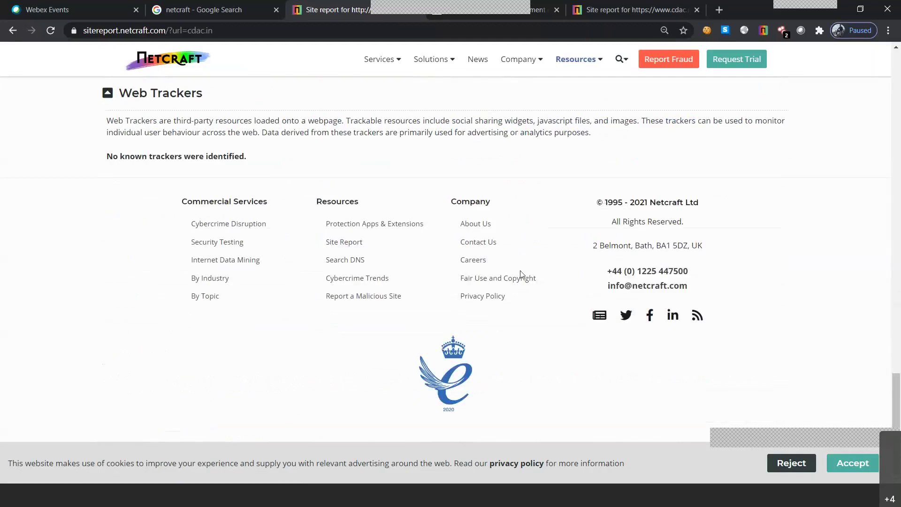
{"action": "scroll", "coordinate": [402, 274], "scroll_direction": "up", "scroll_amount": 15}
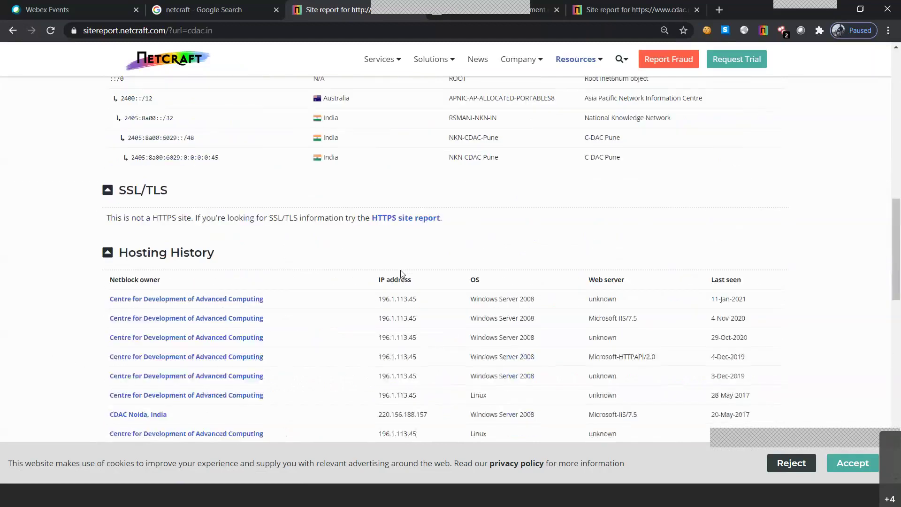
{"action": "scroll", "coordinate": [402, 274], "scroll_direction": "up", "scroll_amount": 7}
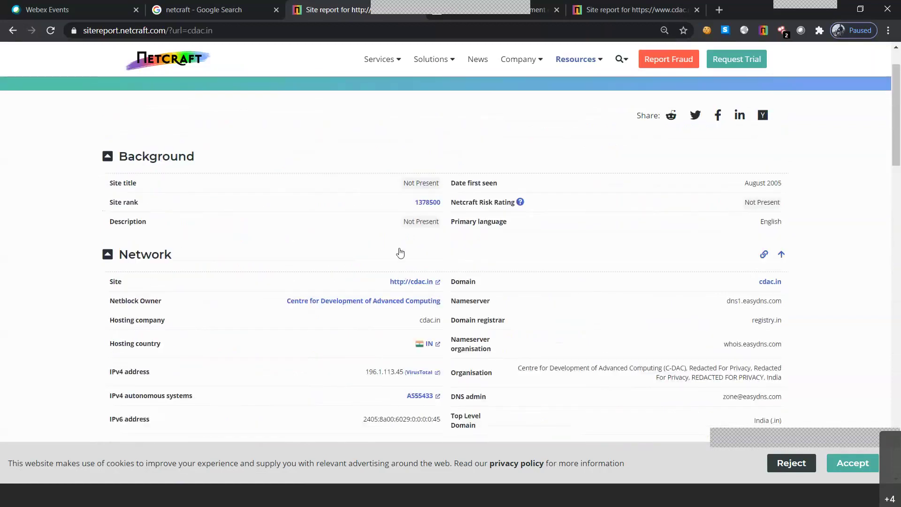
{"action": "scroll", "coordinate": [80, 256], "scroll_direction": "down", "scroll_amount": 3}
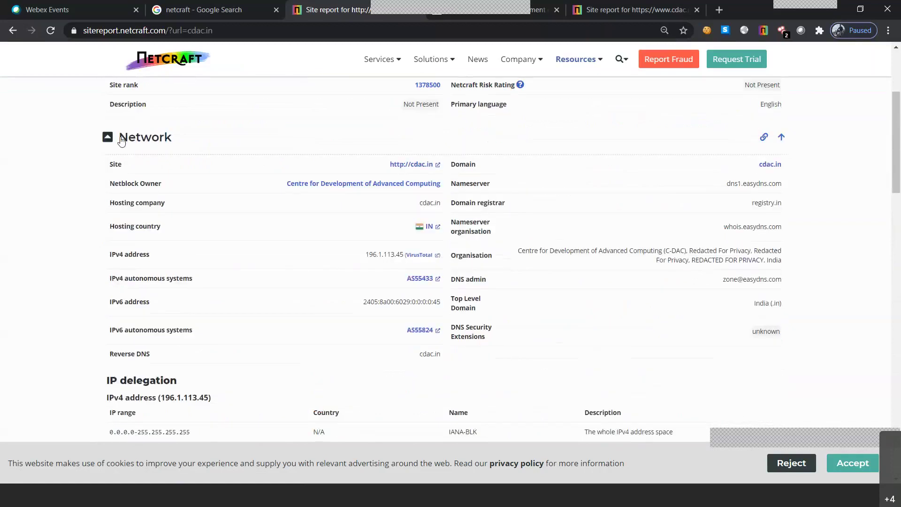
{"action": "left_click", "coordinate": [647, 11]}
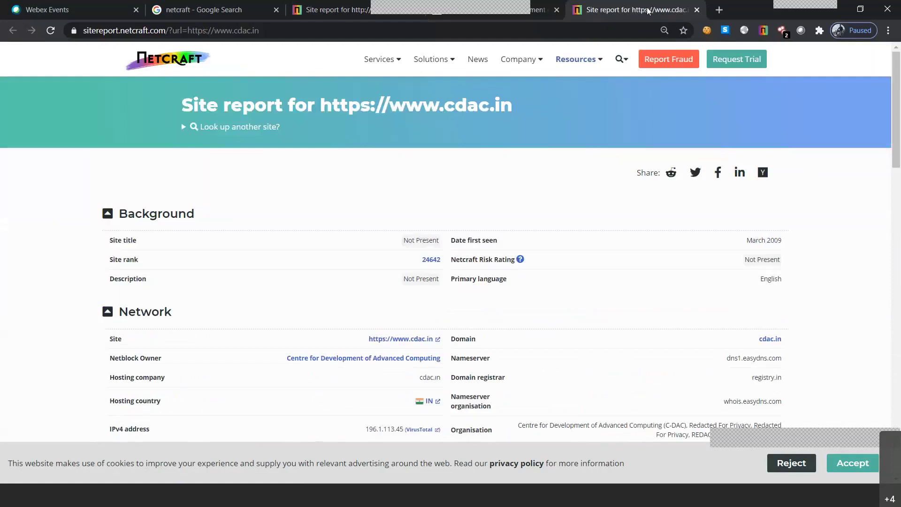
{"action": "left_click", "coordinate": [697, 10]}
{"action": "left_click", "coordinate": [328, 10]}
{"action": "scroll", "coordinate": [196, 268], "scroll_direction": "up", "scroll_amount": 4}
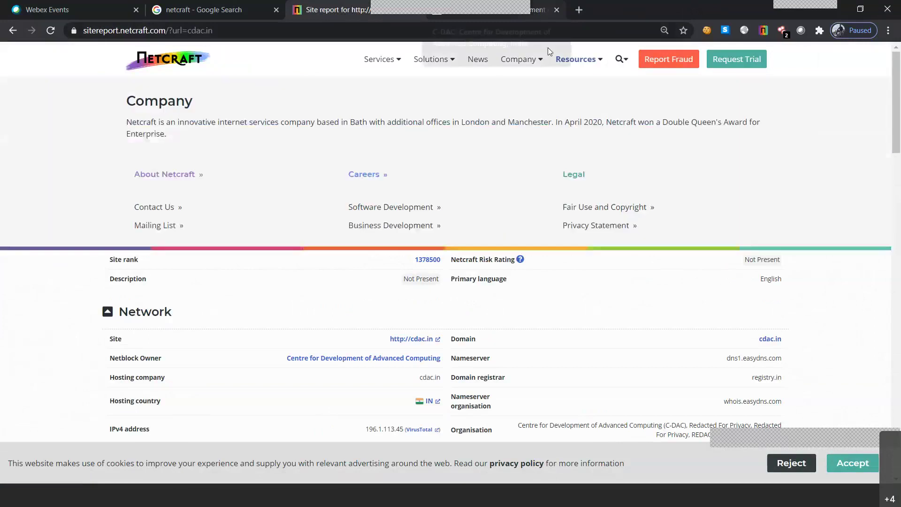
{"action": "mouse_move", "coordinate": [584, 61]}
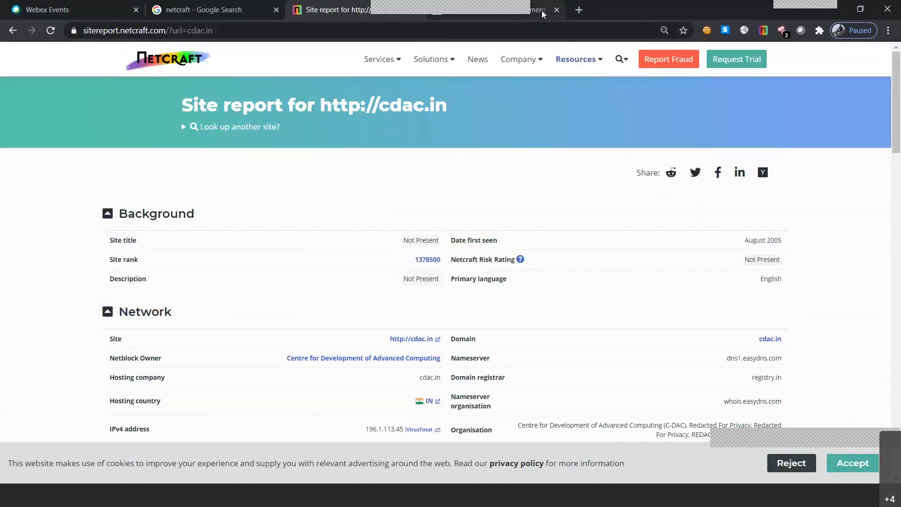
{"action": "left_click", "coordinate": [541, 10]}
{"action": "left_click", "coordinate": [762, 32]}
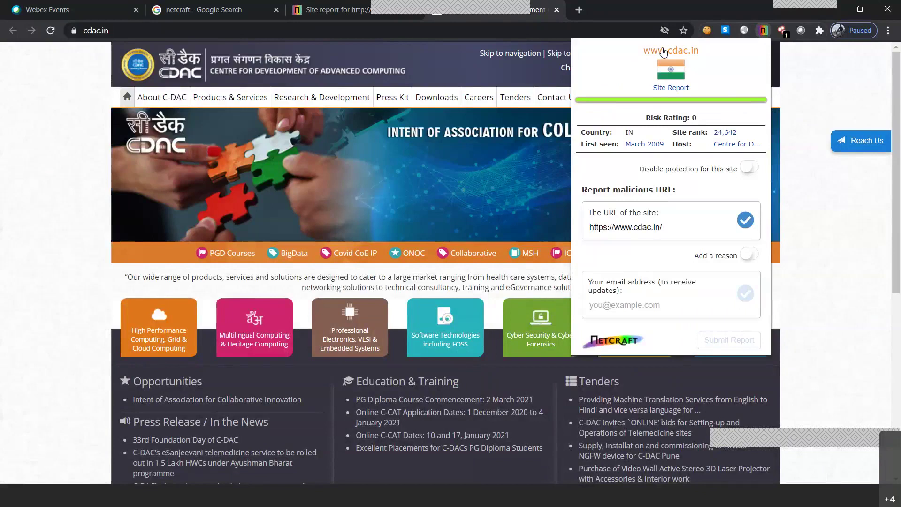
{"action": "left_click", "coordinate": [335, 9]}
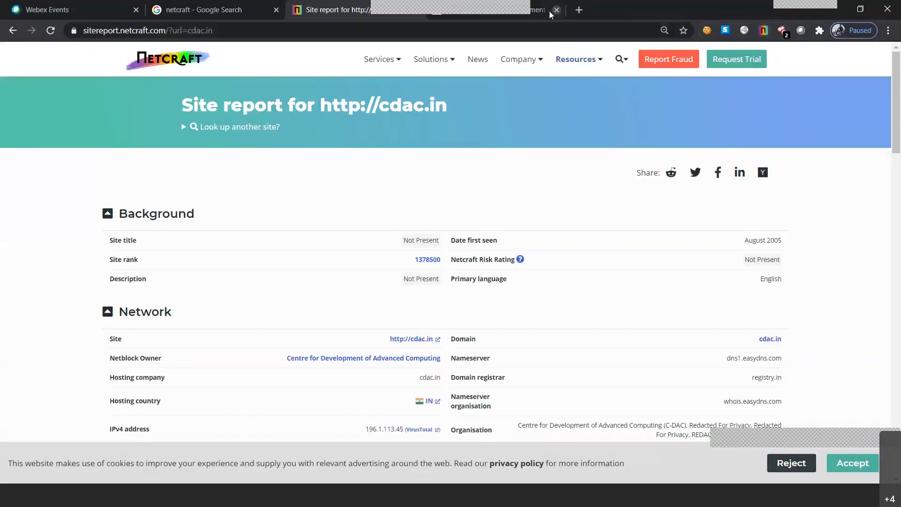
{"action": "left_click", "coordinate": [549, 10]}
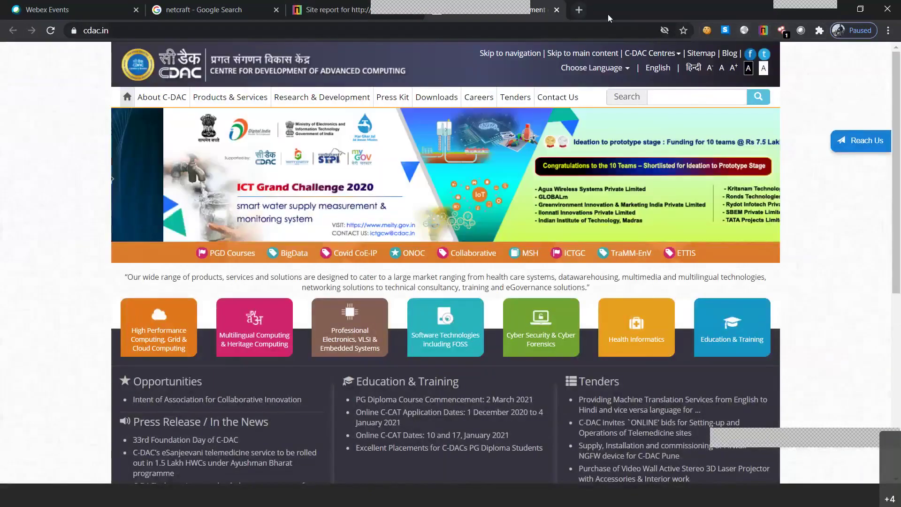
- Search Google for "shodan extension chrome" in place of the netcraft query
{"action": "left_click", "coordinate": [216, 9]}
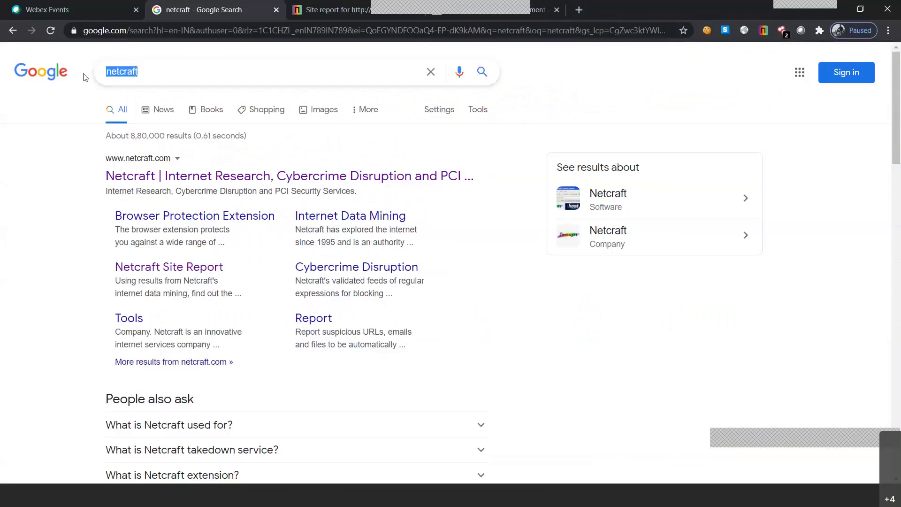
{"action": "type", "text": "sho"}
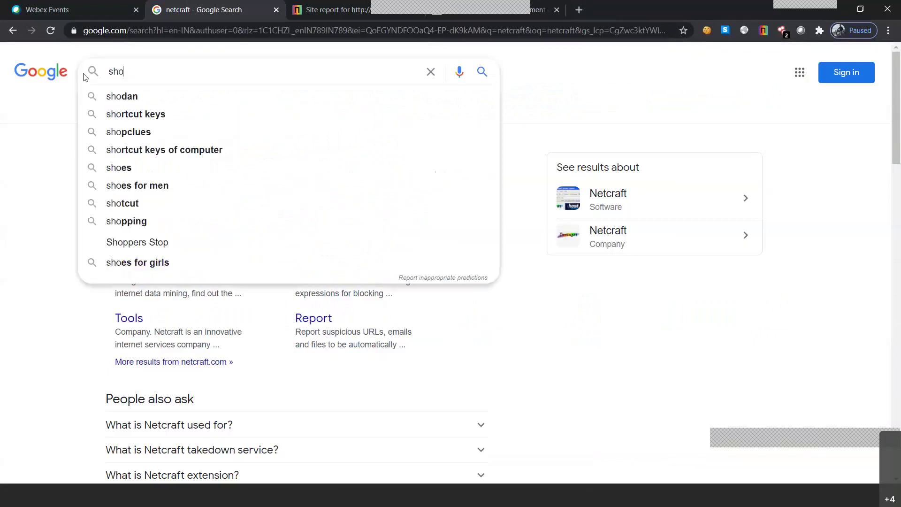
{"action": "type", "text": "dan ext"}
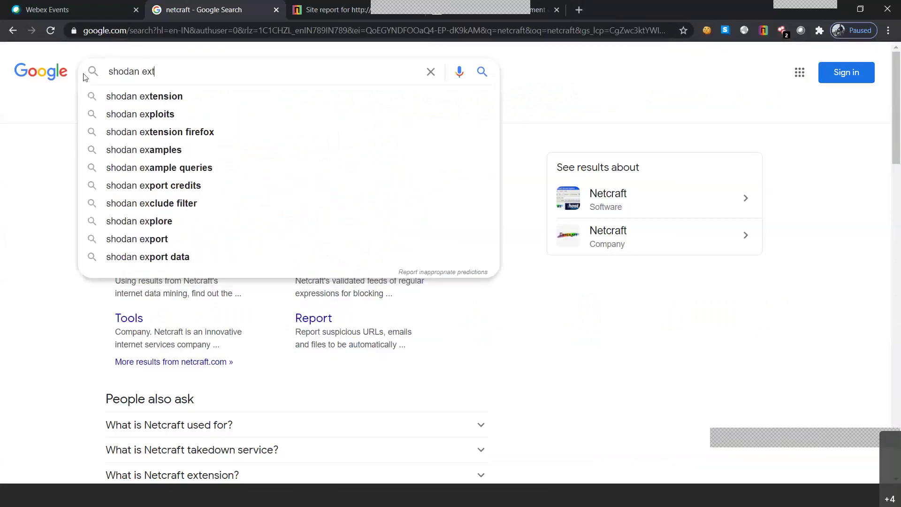
{"action": "type", "text": "ension chrome"}
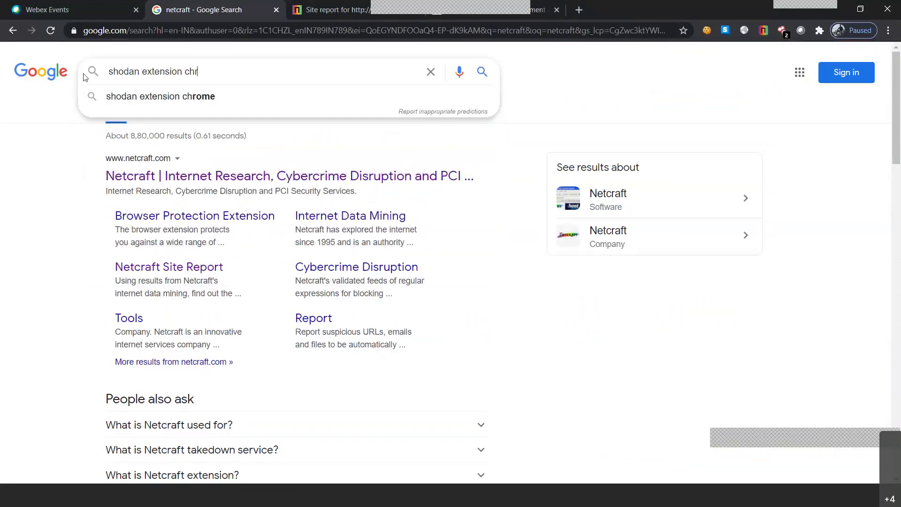
{"action": "key", "text": "Return"}
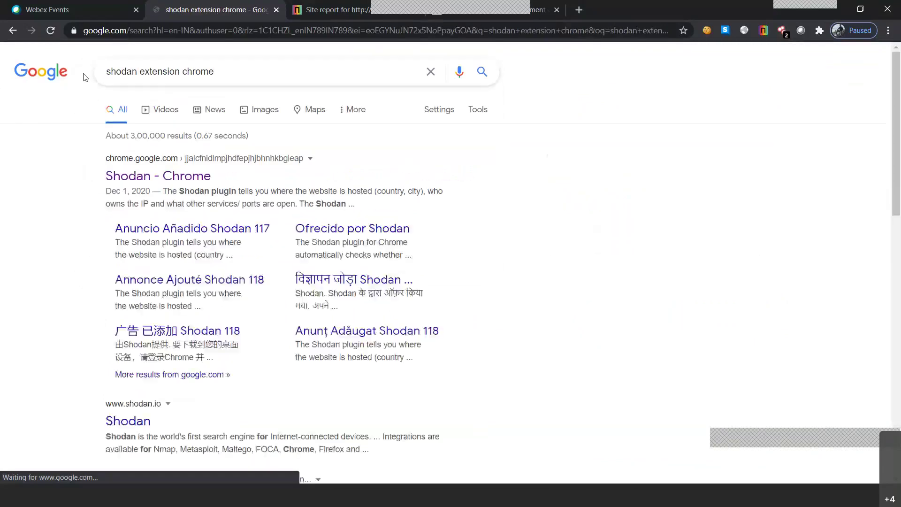
- Open the Shodan extension's Chrome Web Store page in a new tab and close the Netcraft site report
{"action": "right_click", "coordinate": [177, 183]}
{"action": "key", "text": "Escape"}
{"action": "middle_click", "coordinate": [183, 186]}
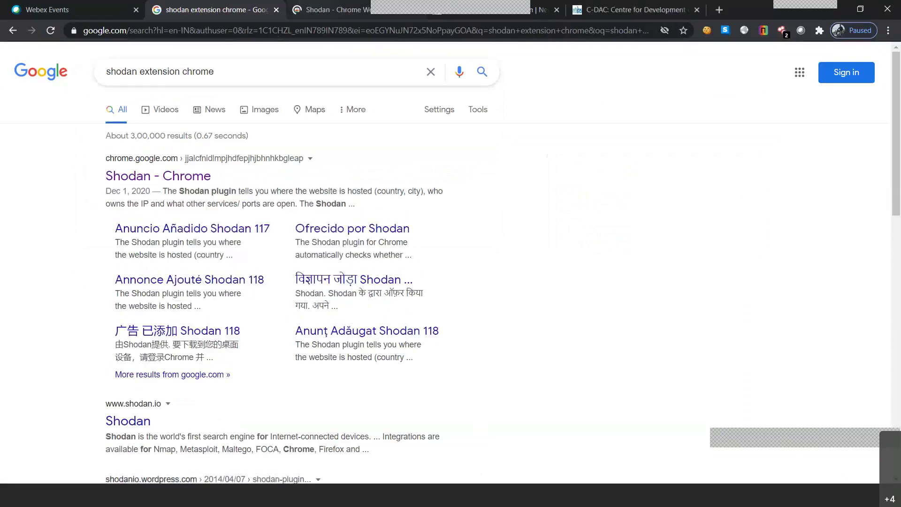
{"action": "left_click", "coordinate": [338, 9]}
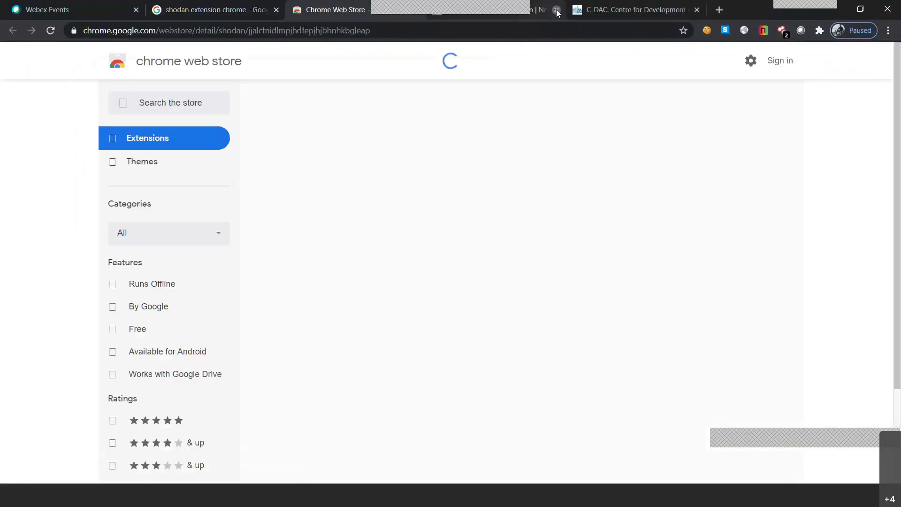
{"action": "left_click", "coordinate": [556, 10]}
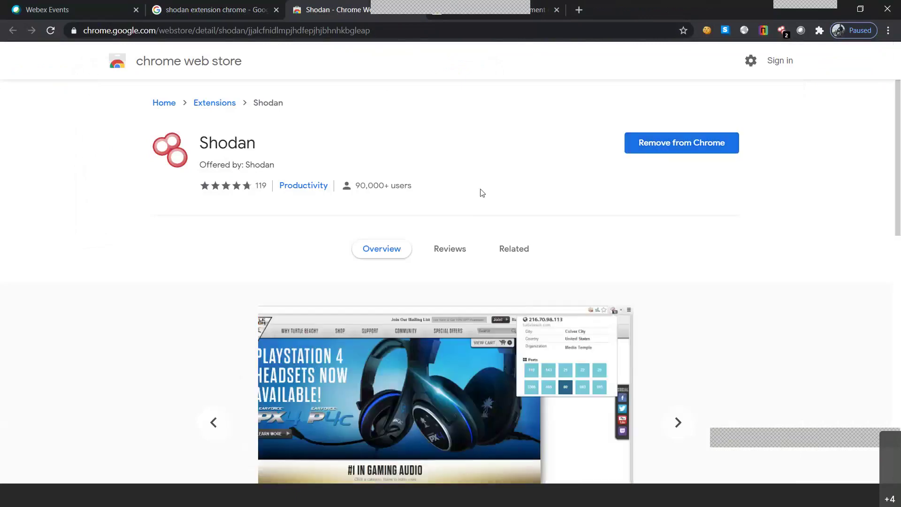
- Read the Shodan extension's overview and additional information on its store page, and close that page
{"action": "scroll", "coordinate": [480, 192], "scroll_direction": "down", "scroll_amount": 8}
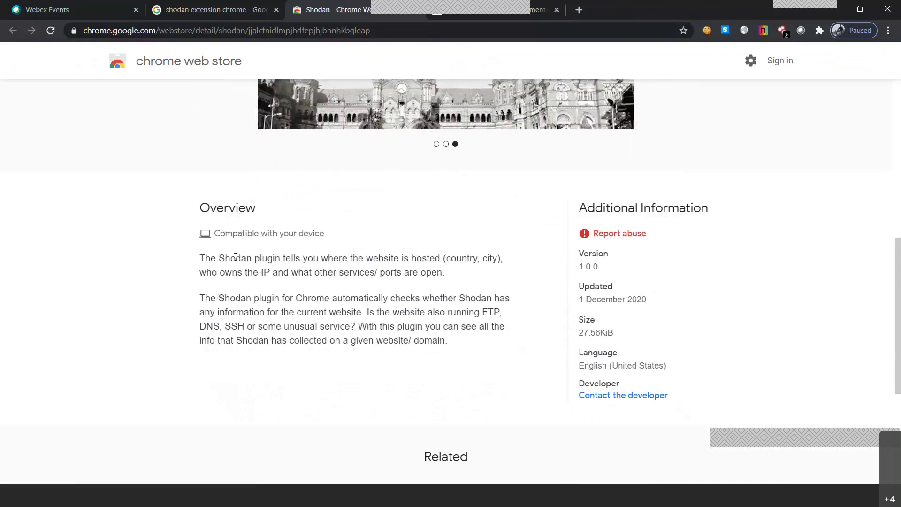
{"action": "scroll", "coordinate": [236, 256], "scroll_direction": "up", "scroll_amount": 8}
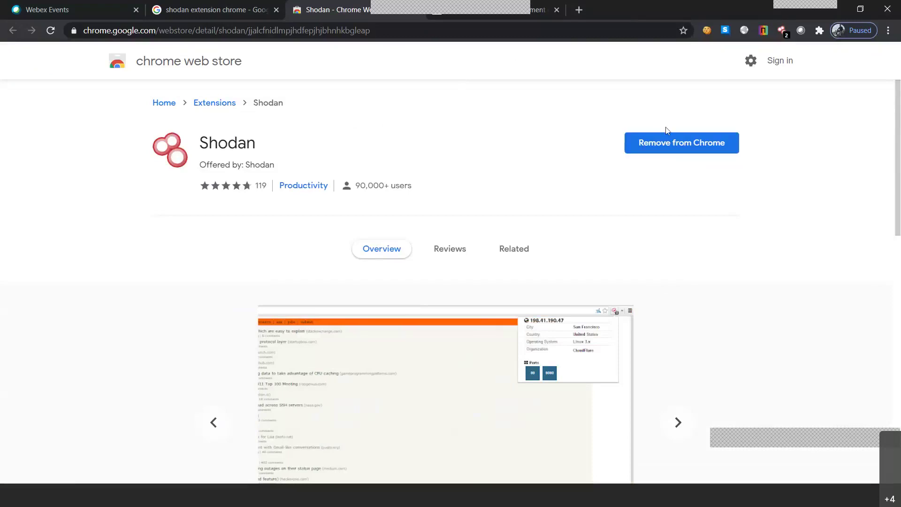
{"action": "left_click_drag", "start_coordinate": [336, 14], "coordinate": [275, 11]}
{"action": "left_click", "coordinate": [276, 10]}
- Search Google for "cdac" in place of the Shodan extension query
{"action": "left_click_drag", "start_coordinate": [216, 71], "coordinate": [83, 73]}
{"action": "type", "text": "cdac"}
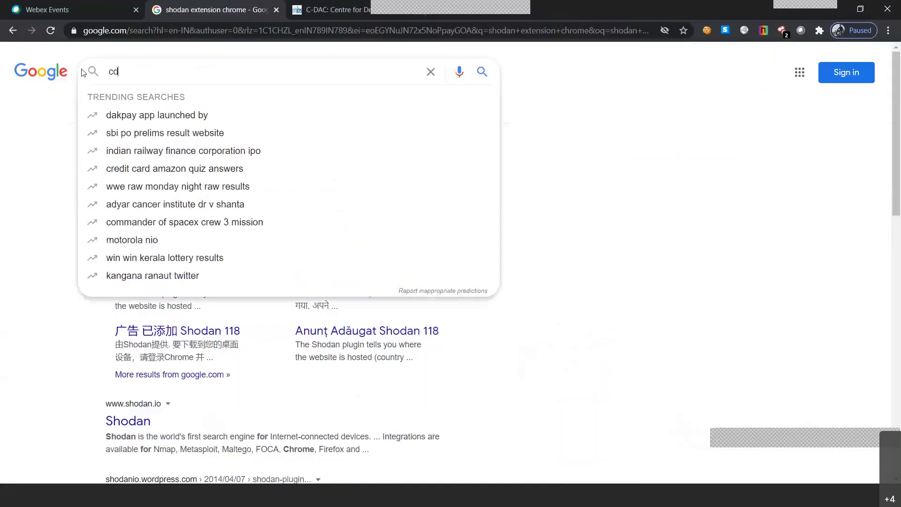
{"action": "key", "text": "Return"}
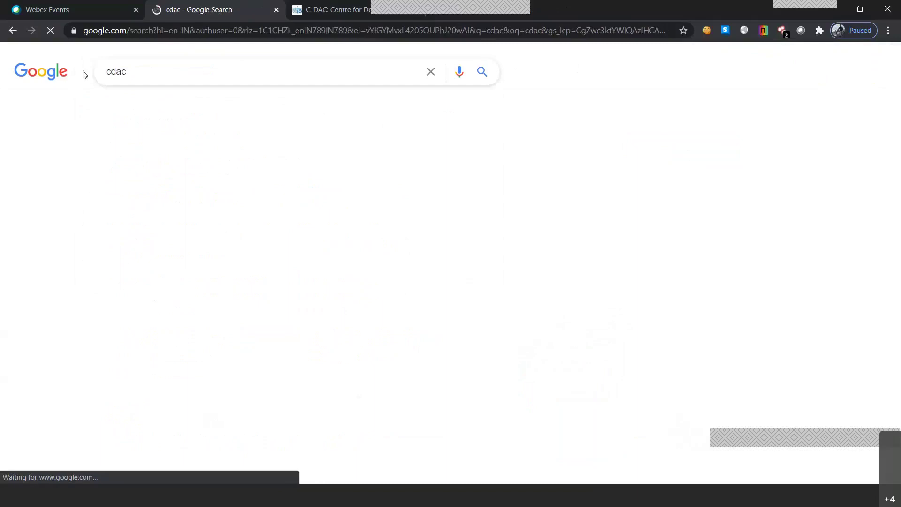
- Check the Shodan extension's summary on the cdac.in website and open the full host details from it
{"action": "left_click", "coordinate": [309, 9]}
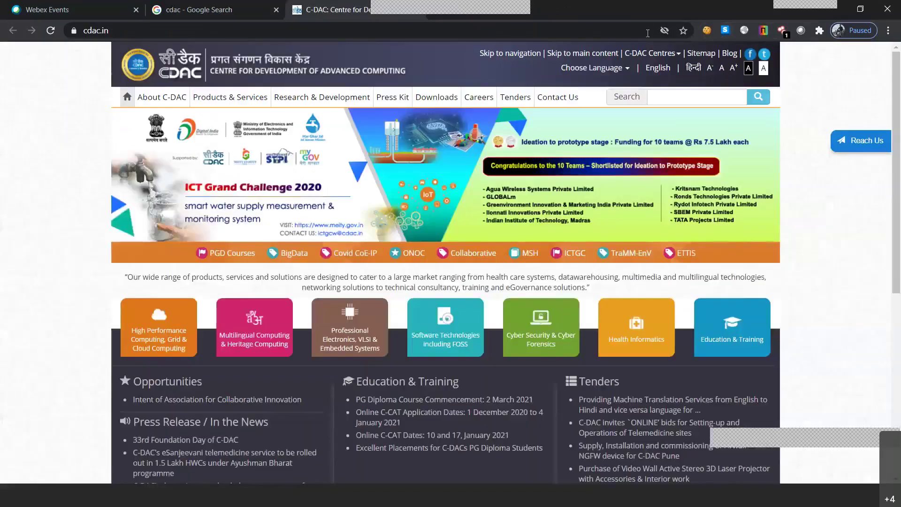
{"action": "left_click", "coordinate": [782, 31]}
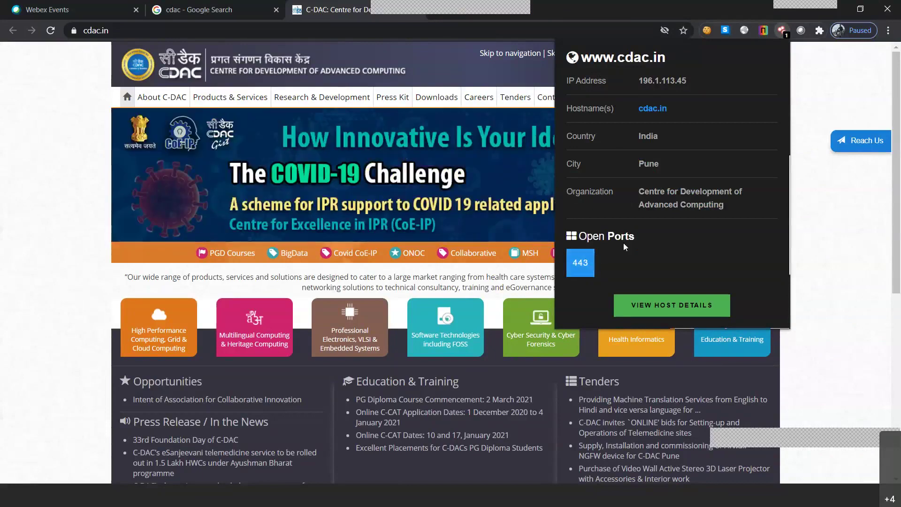
{"action": "left_click", "coordinate": [690, 306]}
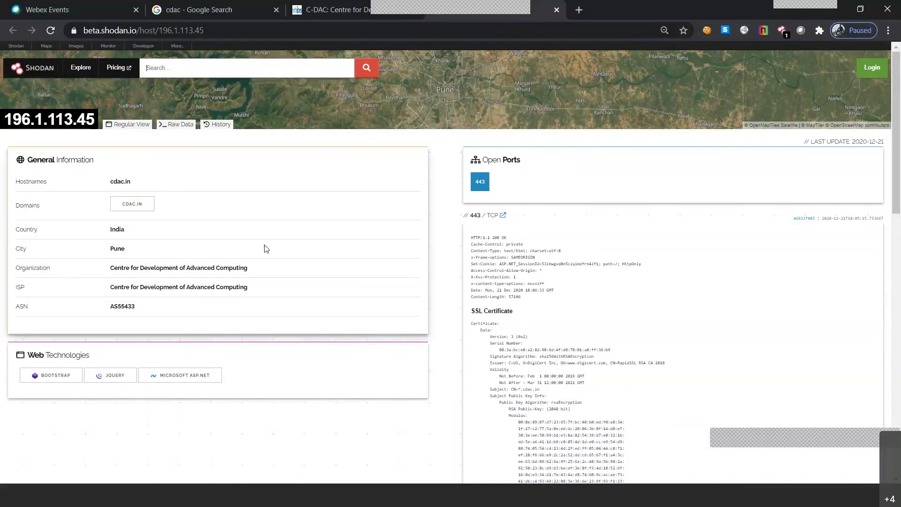
- Enlarge the Shodan host page for cdac.in and examine its general information, web technologies, open ports and port 443 HTTP response
{"action": "key", "text": "ctrl+plus"}
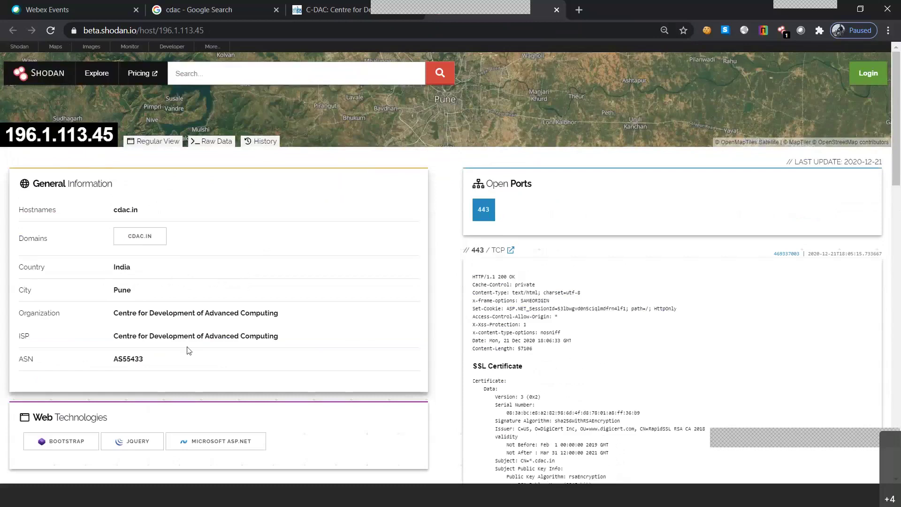
{"action": "scroll", "coordinate": [193, 347], "scroll_direction": "down", "scroll_amount": 2}
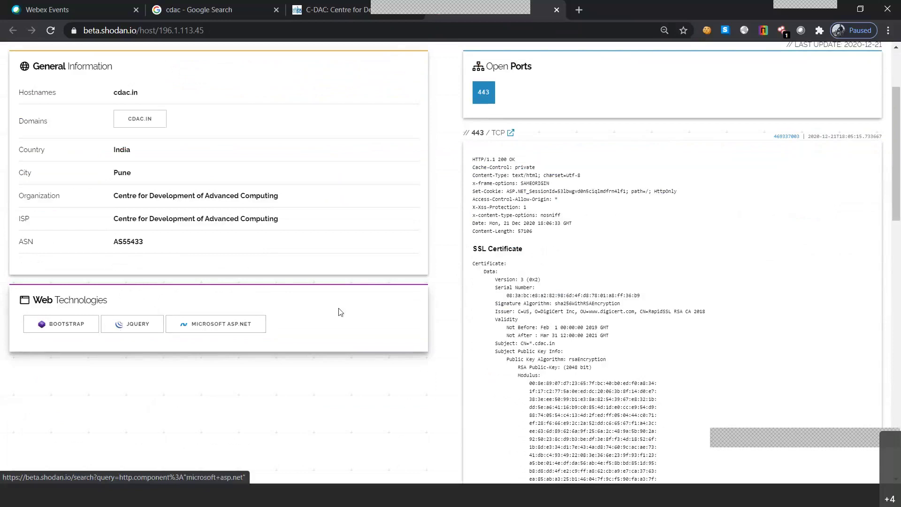
{"action": "scroll", "coordinate": [351, 310], "scroll_direction": "up", "scroll_amount": 3}
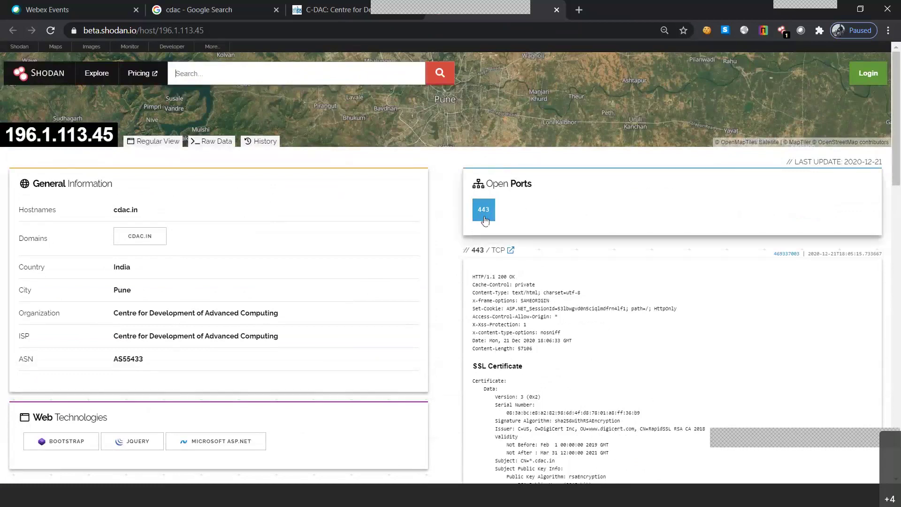
{"action": "scroll", "coordinate": [472, 194], "scroll_direction": "down", "scroll_amount": 1}
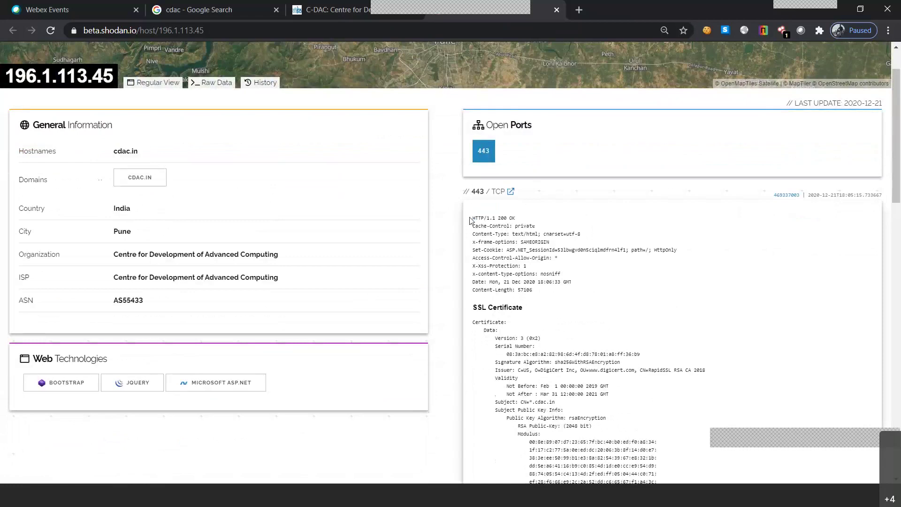
{"action": "left_click_drag", "start_coordinate": [472, 217], "coordinate": [505, 225]}
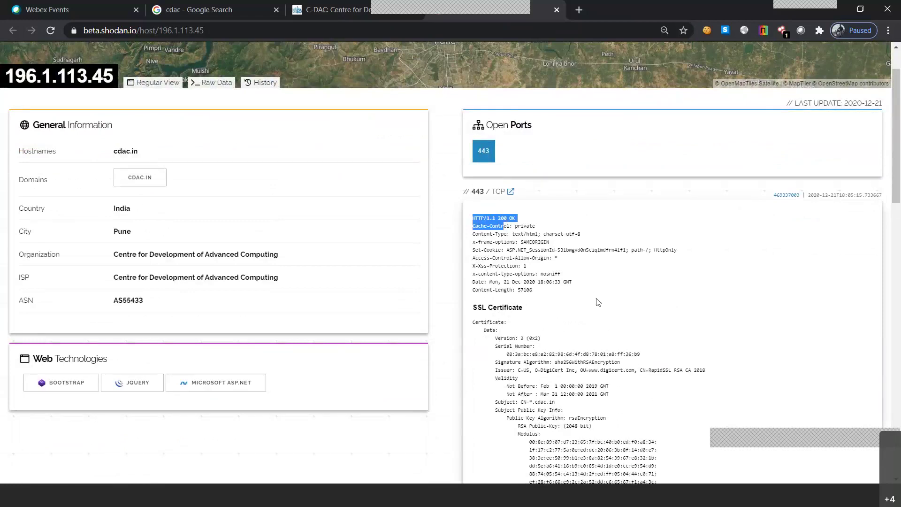
{"action": "key", "text": "ctrl+plus"}
{"action": "left_click", "coordinate": [475, 240]}
{"action": "left_click_drag", "start_coordinate": [475, 240], "coordinate": [532, 244]}
{"action": "left_click", "coordinate": [532, 245]}
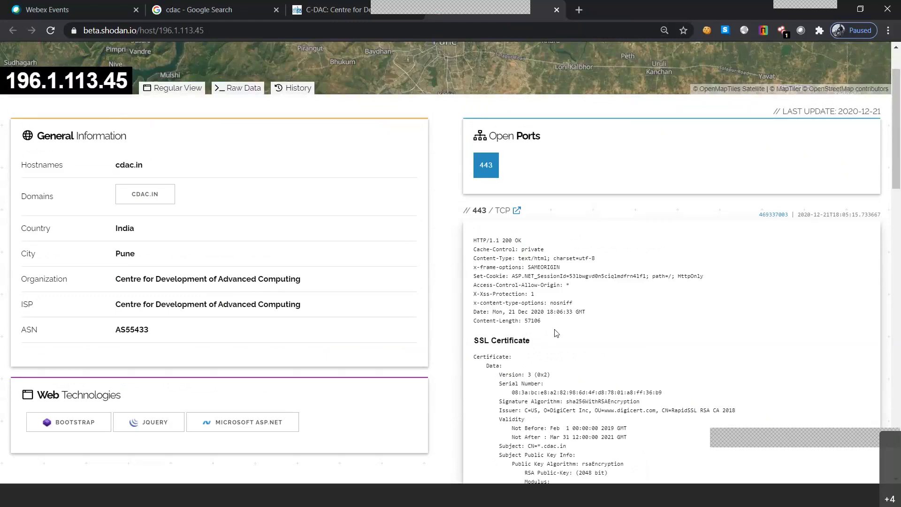
{"action": "left_click", "coordinate": [579, 10]}
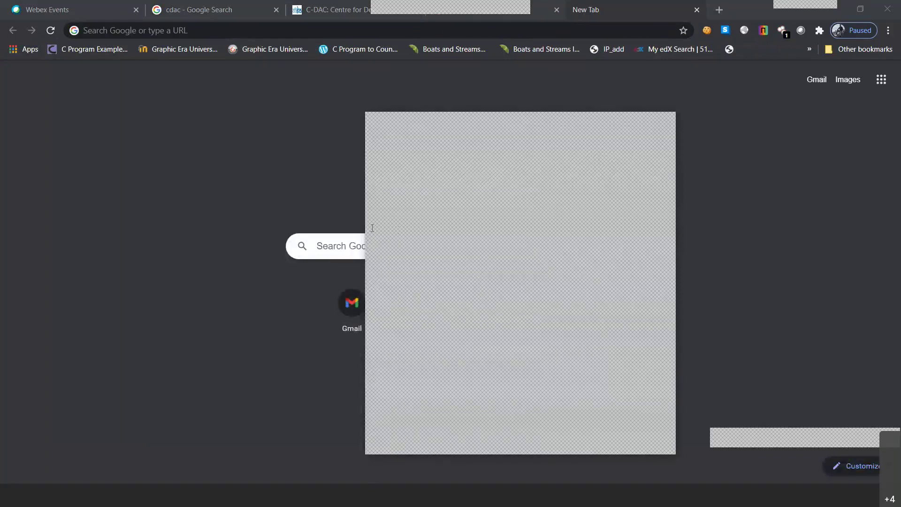
{"action": "left_click", "coordinate": [528, 31]}
{"action": "type", "text": "https://atalacademy.aicte-india.org/signup"}
{"action": "key", "text": "Return"}
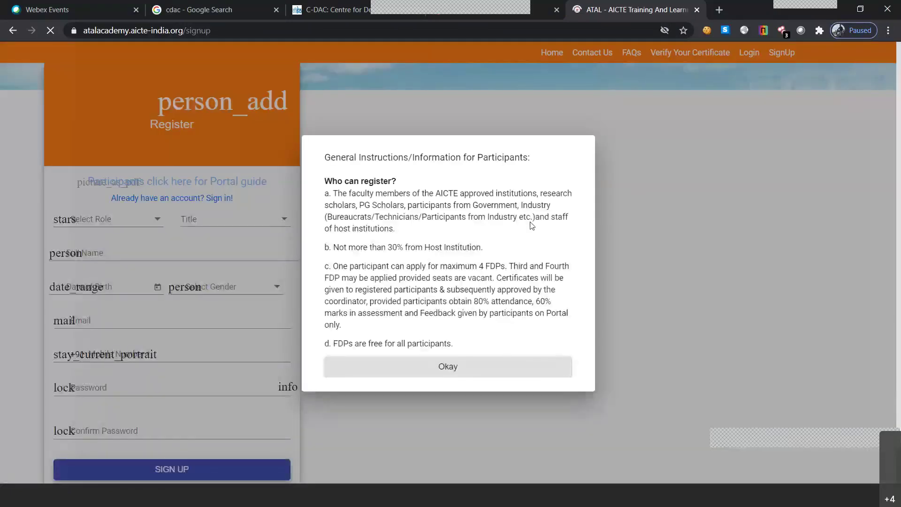
{"action": "left_click", "coordinate": [674, 190]}
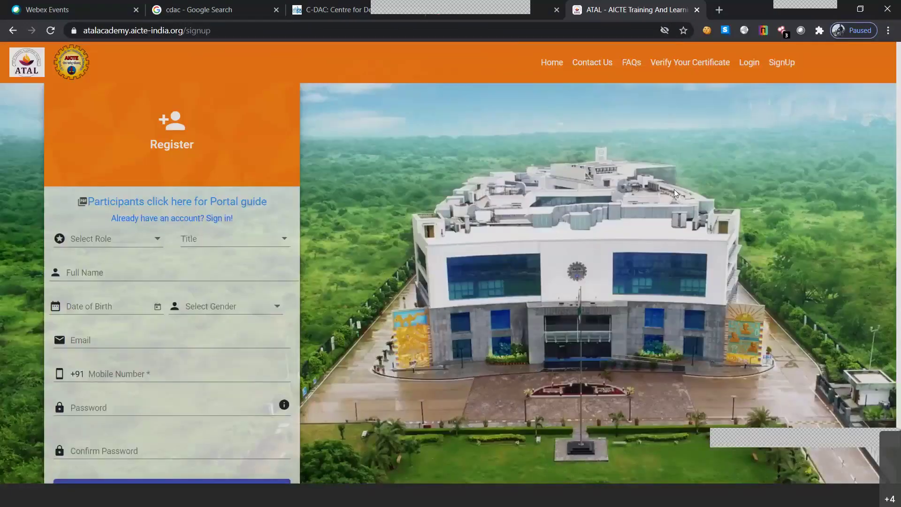
- Open the Shodan host details for atalacademy.aicte-india.org and examine the web technologies, vulnerabilities, open ports and Apache httpd entry on port 80
{"action": "left_click", "coordinate": [782, 30]}
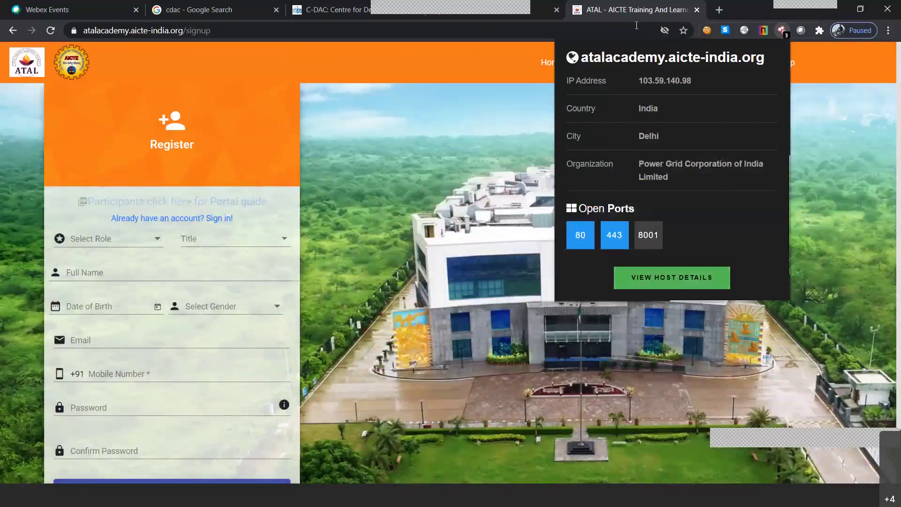
{"action": "left_click", "coordinate": [669, 282]}
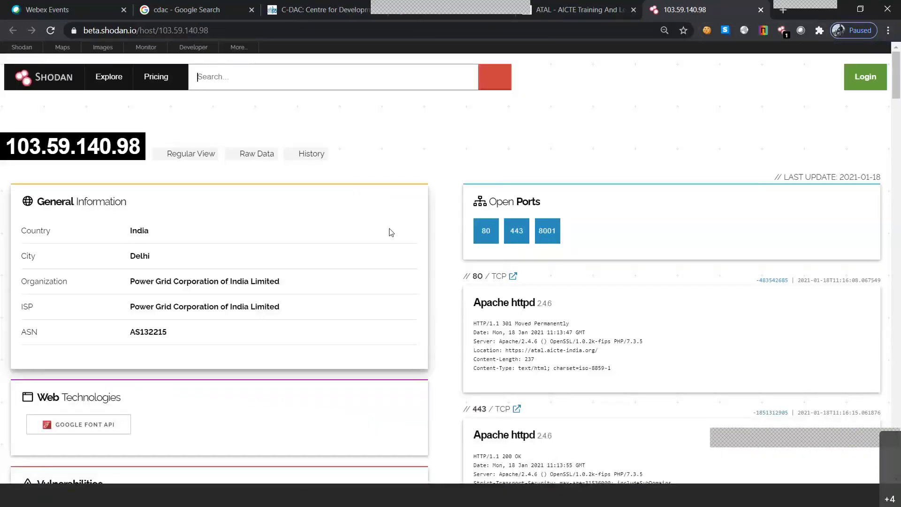
{"action": "scroll", "coordinate": [61, 74], "scroll_direction": "down", "scroll_amount": 1}
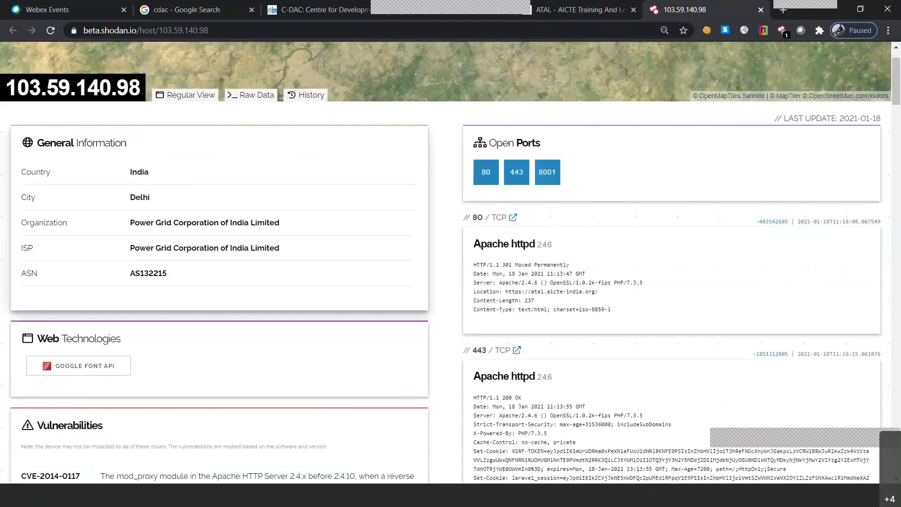
{"action": "scroll", "coordinate": [151, 285], "scroll_direction": "down", "scroll_amount": 3}
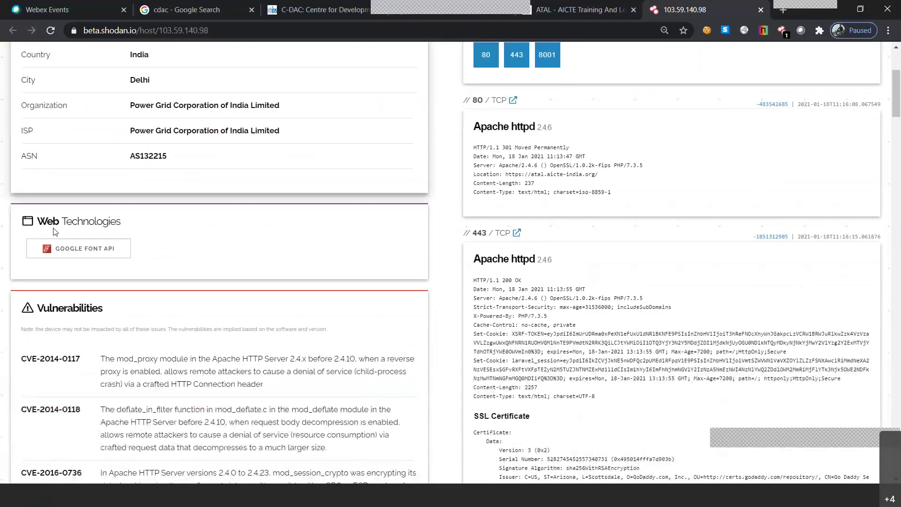
{"action": "scroll", "coordinate": [162, 274], "scroll_direction": "up", "scroll_amount": 3}
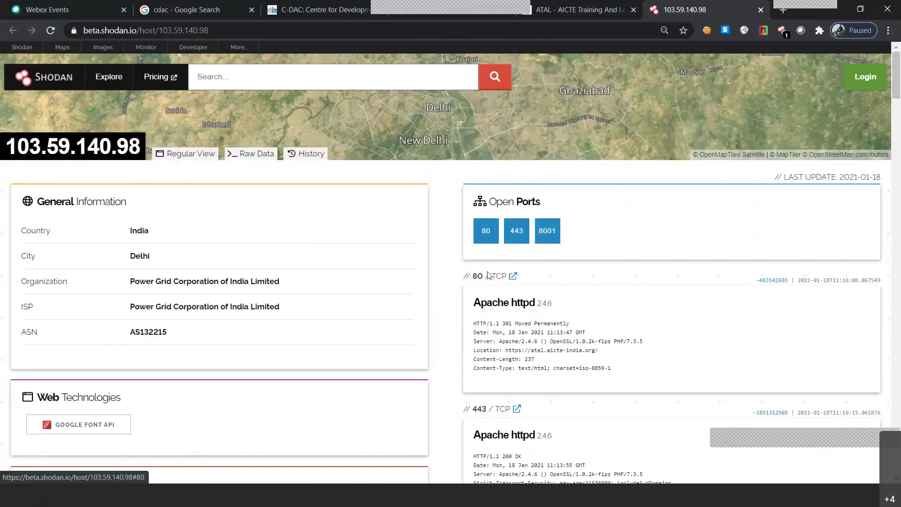
{"action": "scroll", "coordinate": [606, 305], "scroll_direction": "down", "scroll_amount": 3}
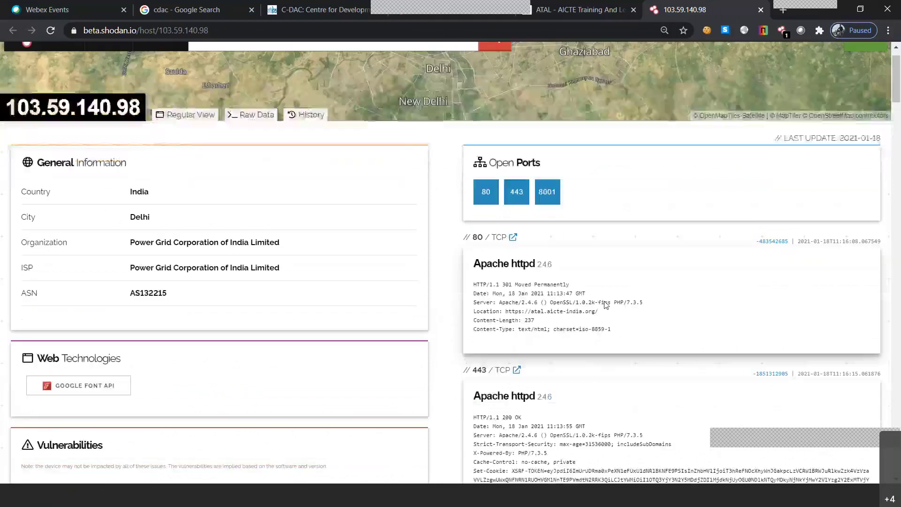
{"action": "left_click_drag", "start_coordinate": [473, 185], "coordinate": [534, 185]}
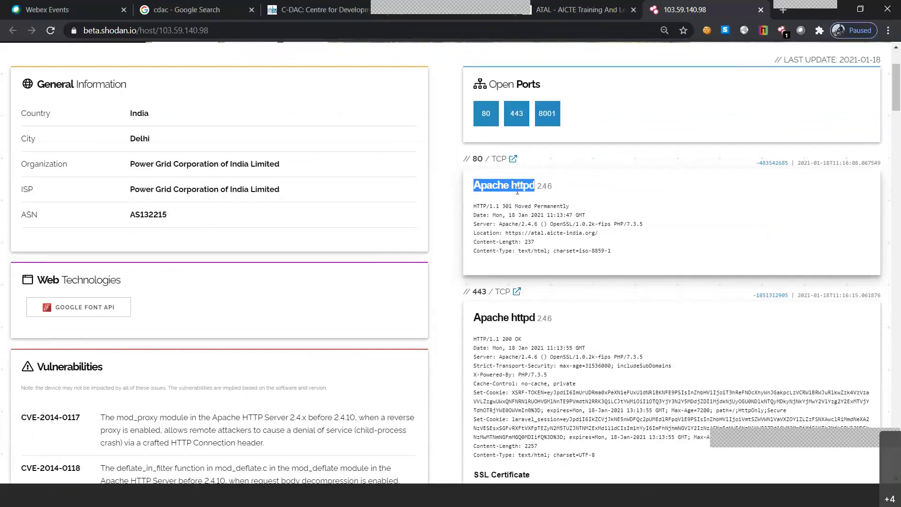
- Examine the Apache httpd version and the server and PHP headers in the port 80 and port 443 responses of host 103.59.140.98
{"action": "left_click_drag", "start_coordinate": [537, 188], "coordinate": [556, 191]}
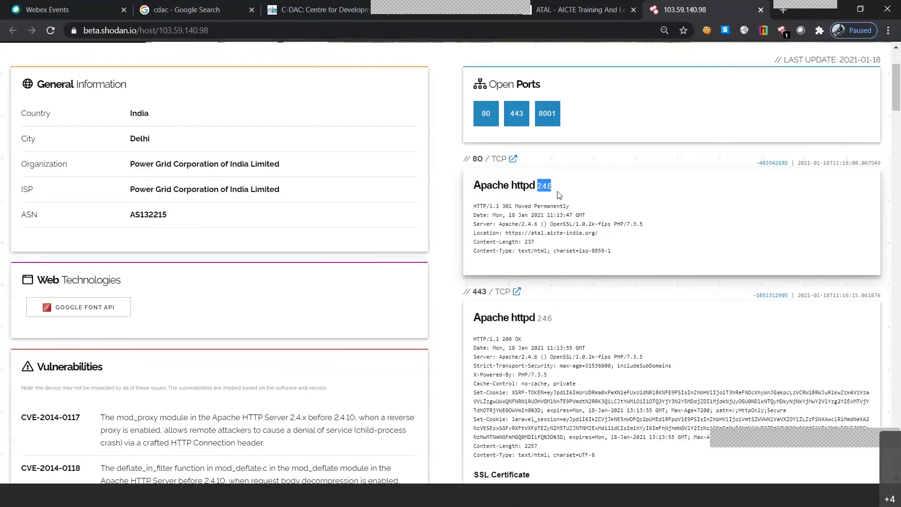
{"action": "left_click_drag", "start_coordinate": [473, 215], "coordinate": [570, 207]}
{"action": "left_click_drag", "start_coordinate": [497, 223], "coordinate": [643, 224]}
{"action": "scroll", "coordinate": [551, 246], "scroll_direction": "down", "scroll_amount": 1}
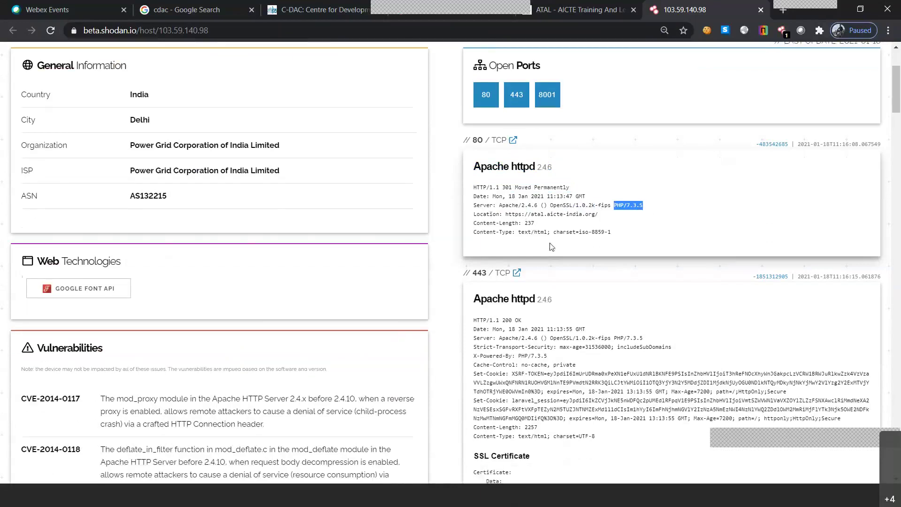
{"action": "scroll", "coordinate": [551, 246], "scroll_direction": "down", "scroll_amount": 3}
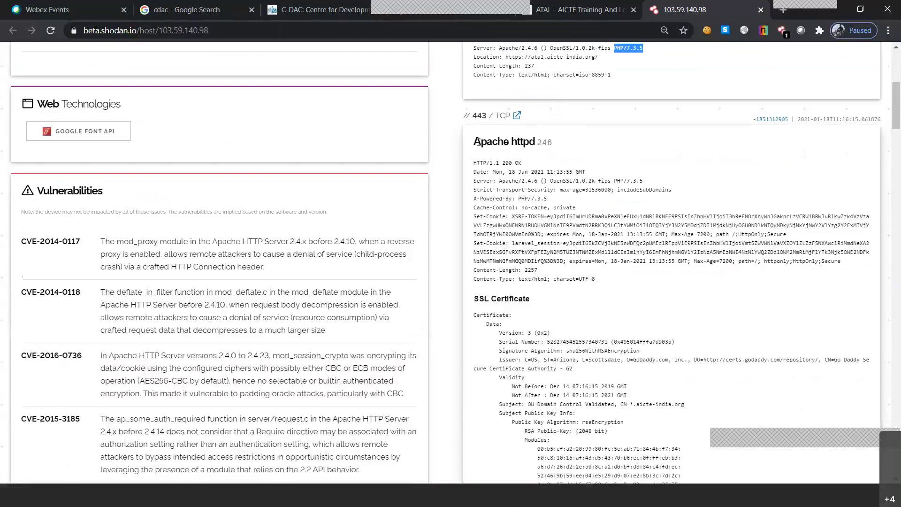
{"action": "left_click_drag", "start_coordinate": [475, 141], "coordinate": [535, 141]}
{"action": "left_click", "coordinate": [538, 147]}
{"action": "left_click_drag", "start_coordinate": [498, 180], "coordinate": [648, 182]}
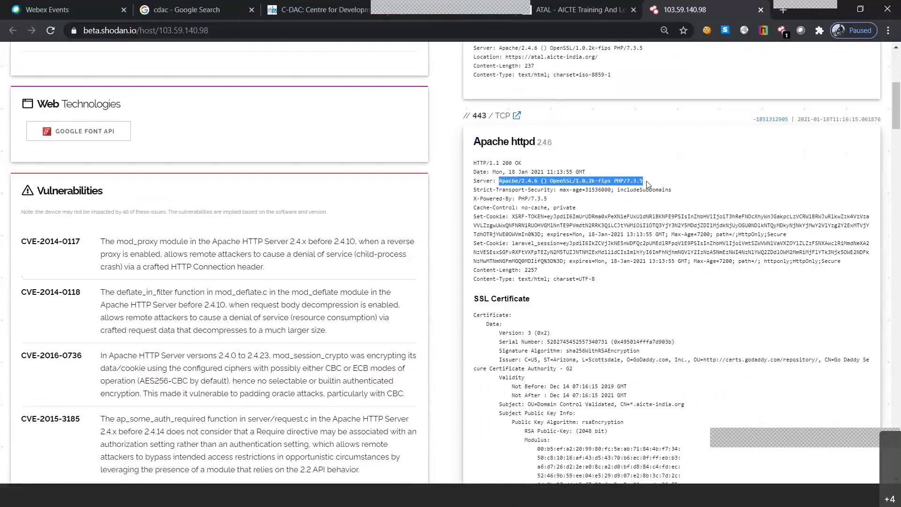
{"action": "left_click_drag", "start_coordinate": [518, 199], "coordinate": [561, 200]}
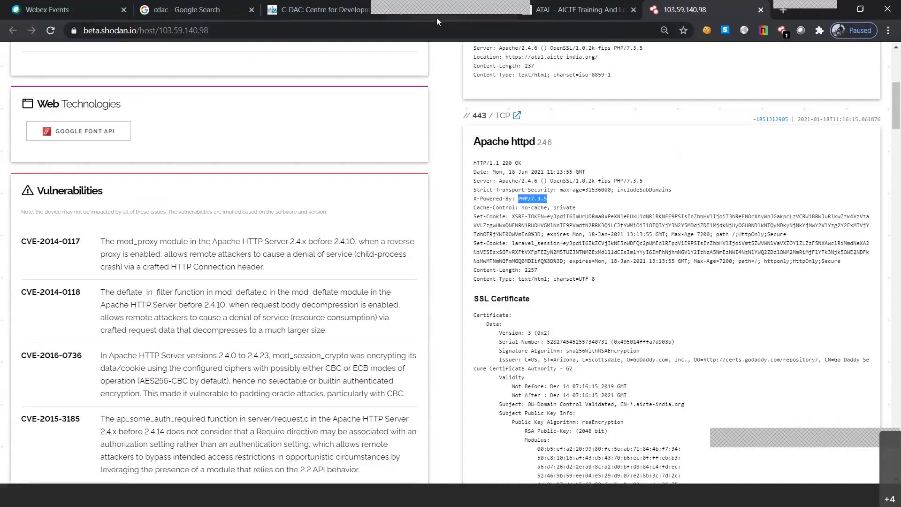
- Compare with the cdac.in Shodan host page, and review the SSL certificate and port 8001 entry of host 103.59.140.98
{"action": "key", "text": "alt+Left"}
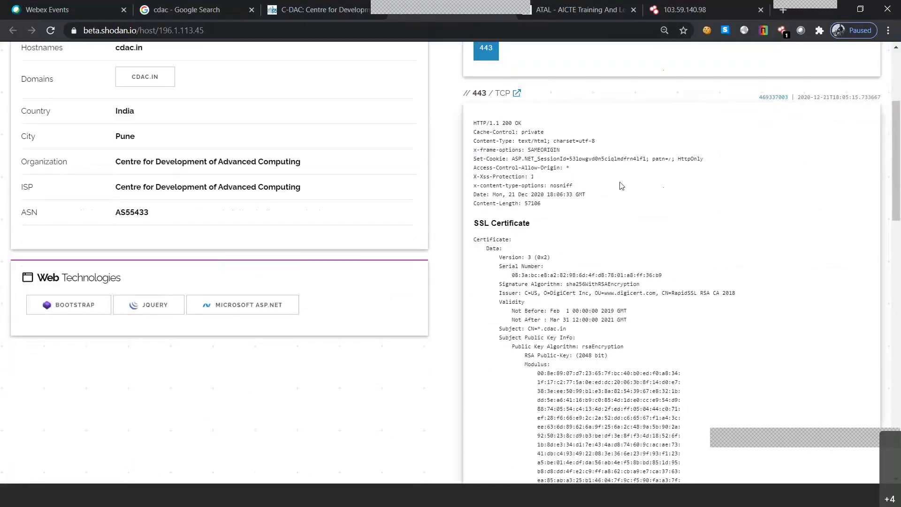
{"action": "scroll", "coordinate": [620, 186], "scroll_direction": "up", "scroll_amount": 4}
{"action": "scroll", "coordinate": [586, 218], "scroll_direction": "down", "scroll_amount": 20}
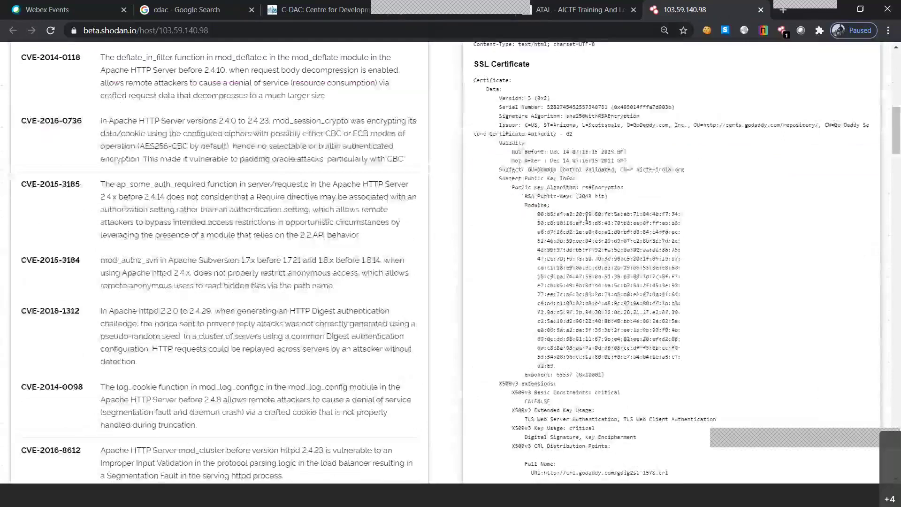
{"action": "scroll", "coordinate": [586, 217], "scroll_direction": "down", "scroll_amount": 10}
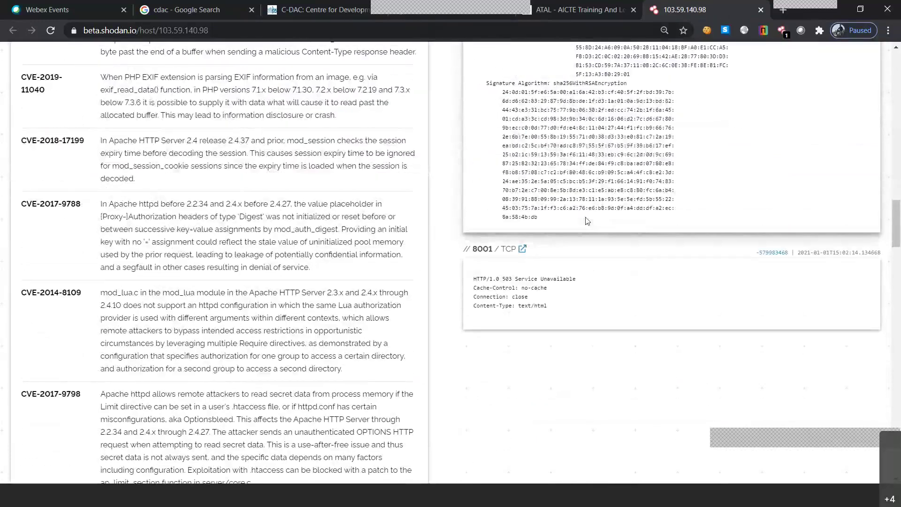
{"action": "scroll", "coordinate": [586, 220], "scroll_direction": "up", "scroll_amount": 8}
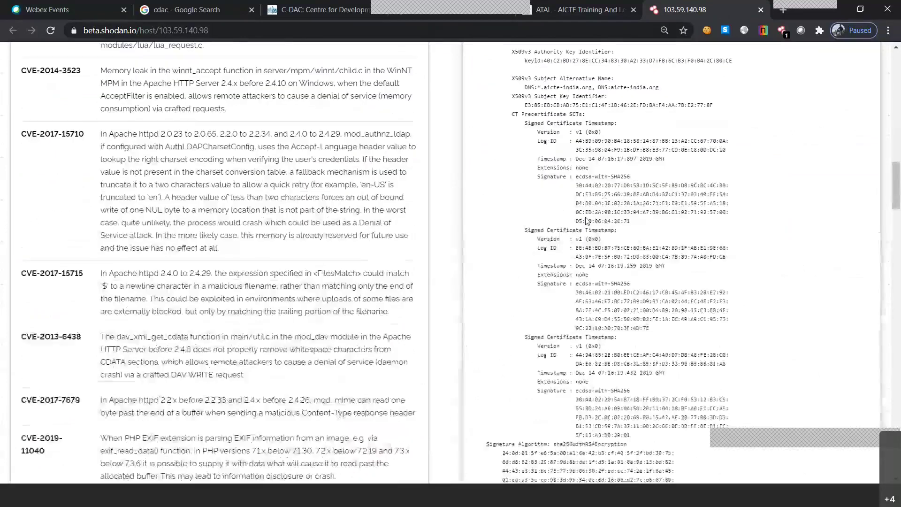
{"action": "scroll", "coordinate": [586, 220], "scroll_direction": "up", "scroll_amount": 17}
- Read through the whole list of CVE entries in the Vulnerabilities section of host 103.59.140.98
{"action": "double_click", "coordinate": [133, 193]}
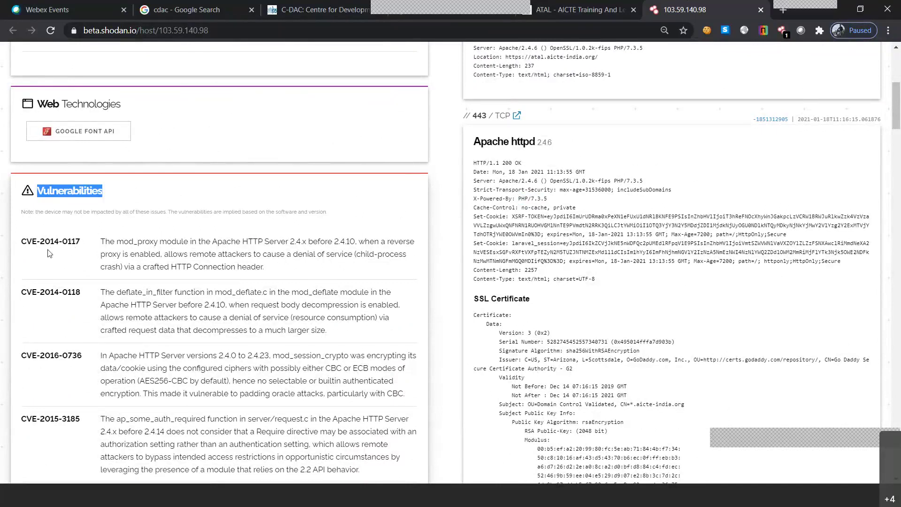
{"action": "scroll", "coordinate": [47, 253], "scroll_direction": "down", "scroll_amount": 1}
{"action": "scroll", "coordinate": [47, 253], "scroll_direction": "down", "scroll_amount": 1}
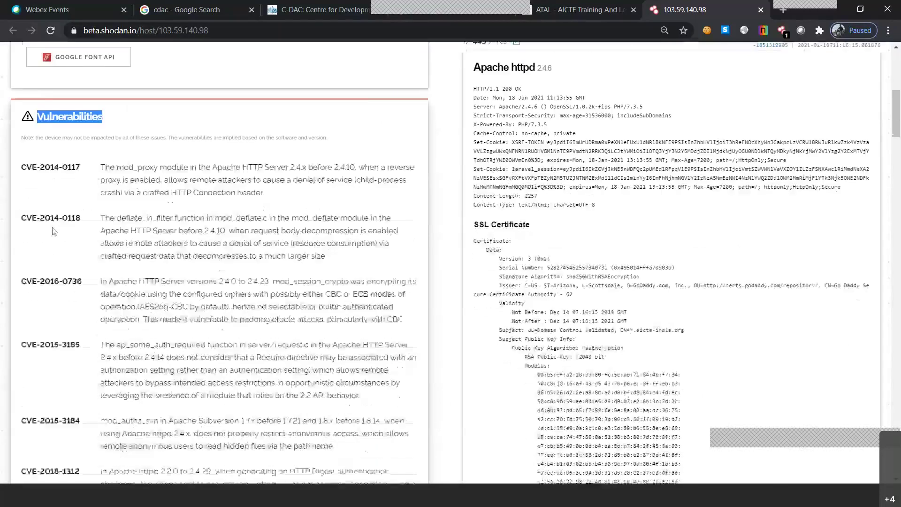
{"action": "scroll", "coordinate": [54, 230], "scroll_direction": "down", "scroll_amount": 15}
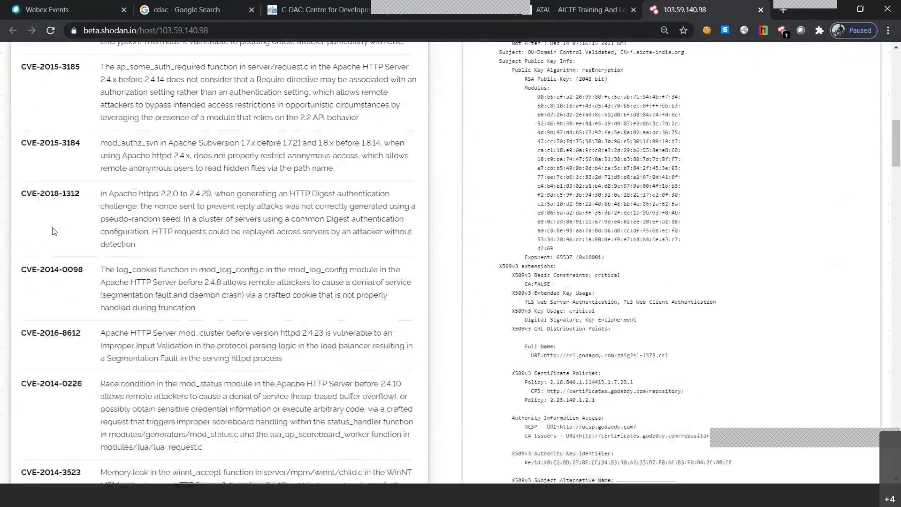
{"action": "scroll", "coordinate": [54, 231], "scroll_direction": "down", "scroll_amount": 7}
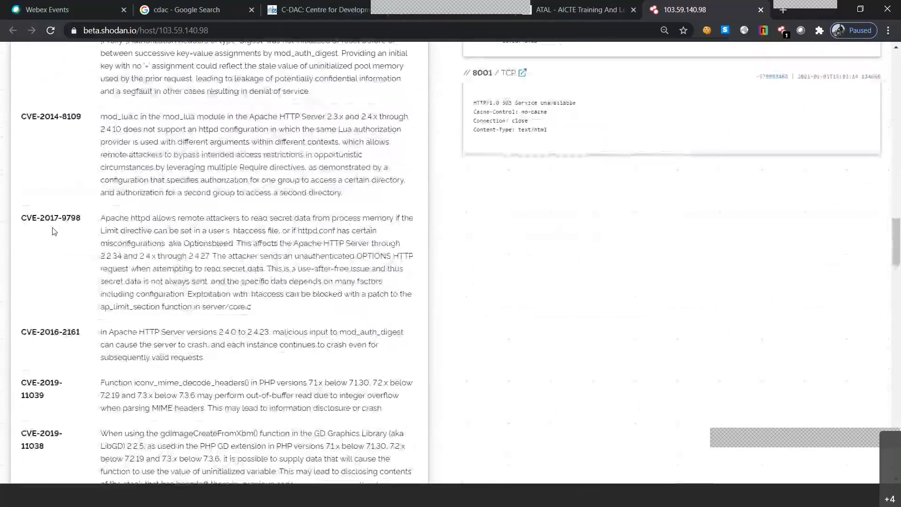
{"action": "scroll", "coordinate": [54, 230], "scroll_direction": "down", "scroll_amount": 13}
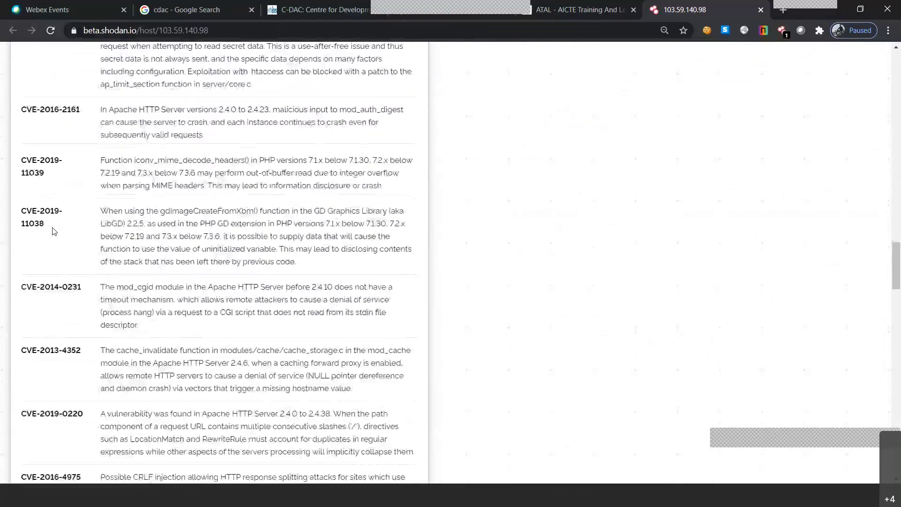
{"action": "scroll", "coordinate": [54, 231], "scroll_direction": "down", "scroll_amount": 5}
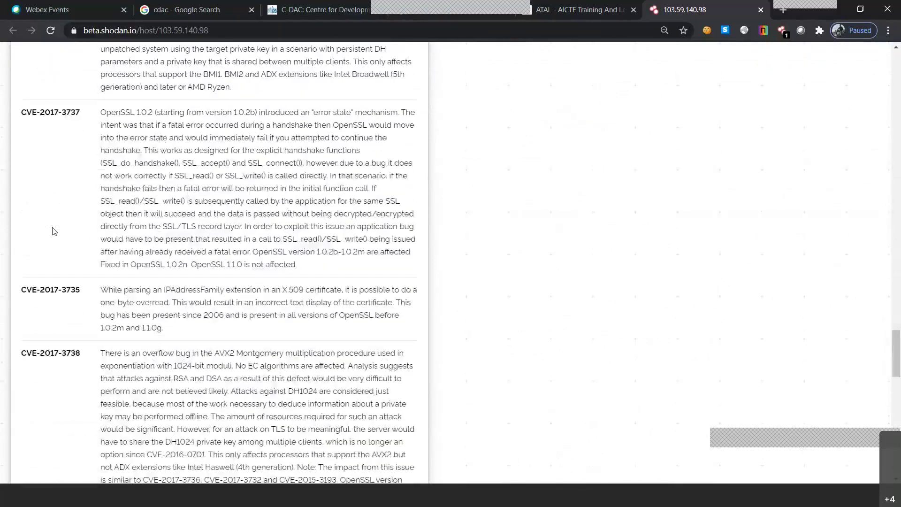
{"action": "scroll", "coordinate": [54, 230], "scroll_direction": "down", "scroll_amount": 4}
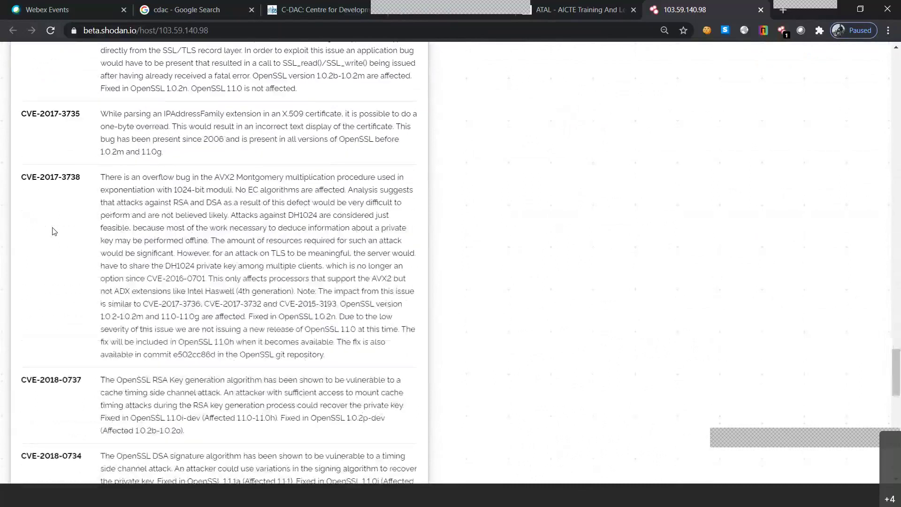
{"action": "scroll", "coordinate": [54, 231], "scroll_direction": "down", "scroll_amount": 5}
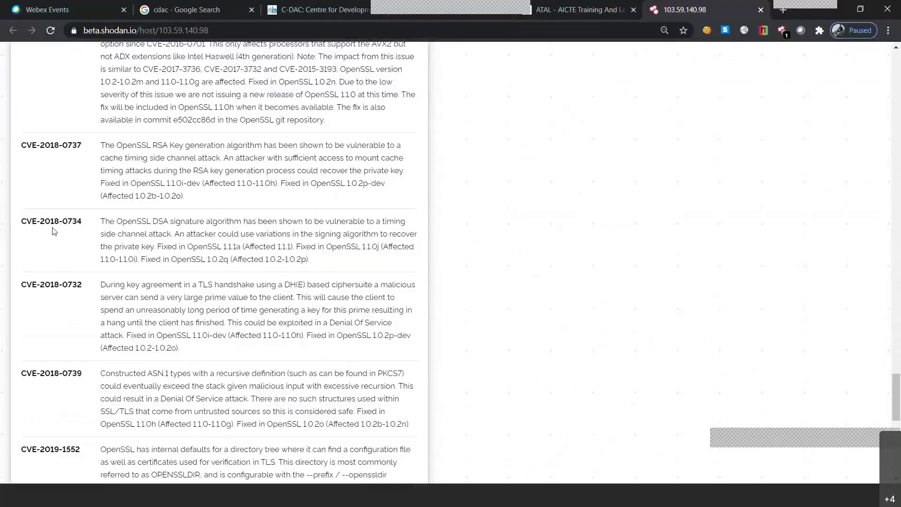
{"action": "scroll", "coordinate": [54, 231], "scroll_direction": "down", "scroll_amount": 5}
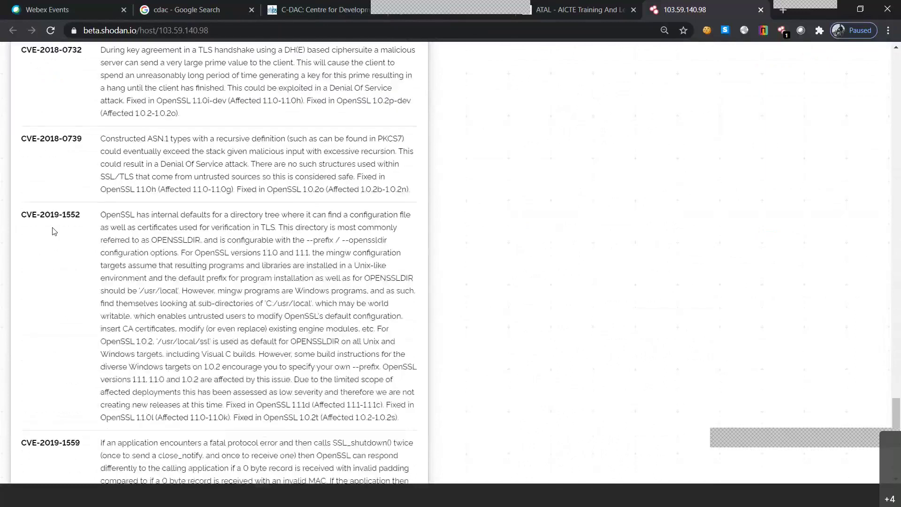
{"action": "scroll", "coordinate": [54, 231], "scroll_direction": "down", "scroll_amount": 5}
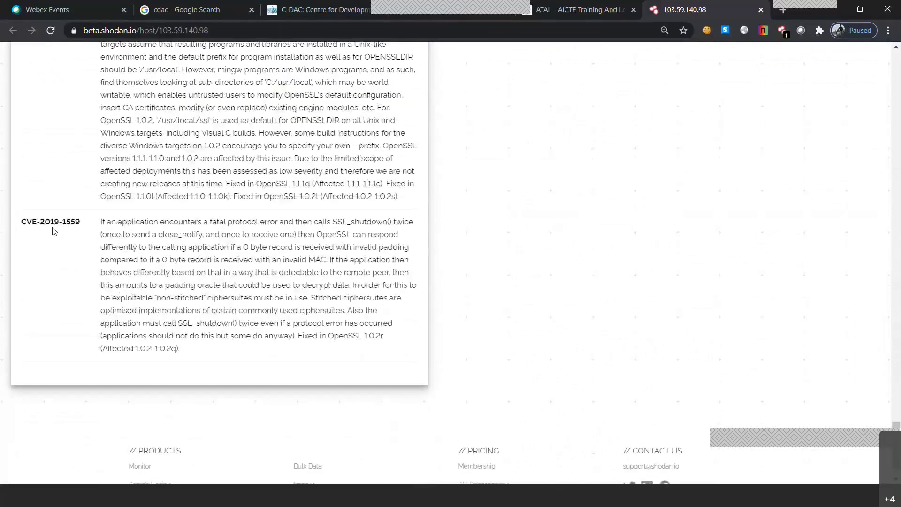
{"action": "scroll", "coordinate": [54, 231], "scroll_direction": "up", "scroll_amount": 20}
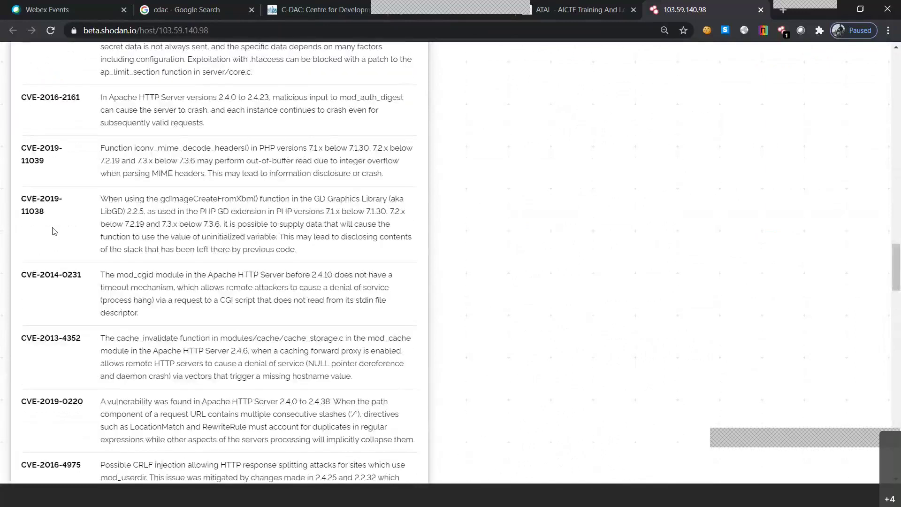
{"action": "scroll", "coordinate": [53, 231], "scroll_direction": "up", "scroll_amount": 20}
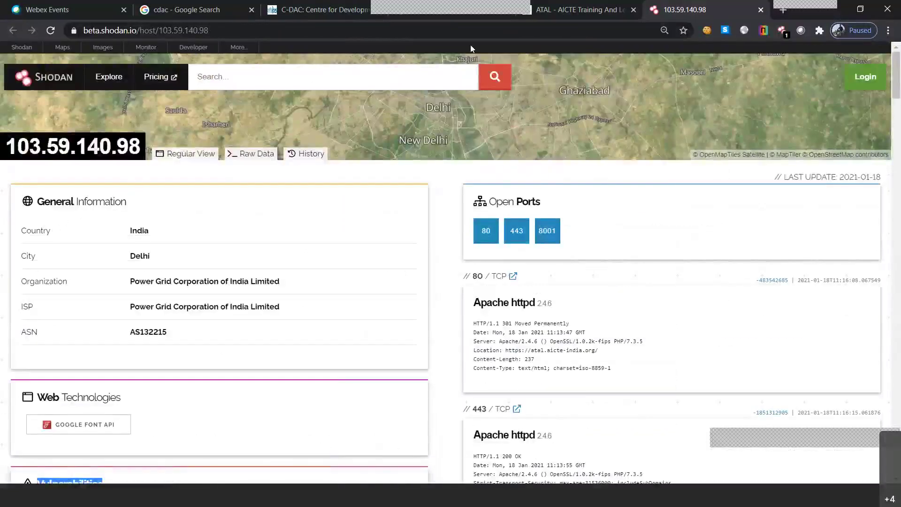
- Close the ATAL signup page and the Shodan host pages after a last comparison of the two hosts
{"action": "left_click", "coordinate": [632, 10]}
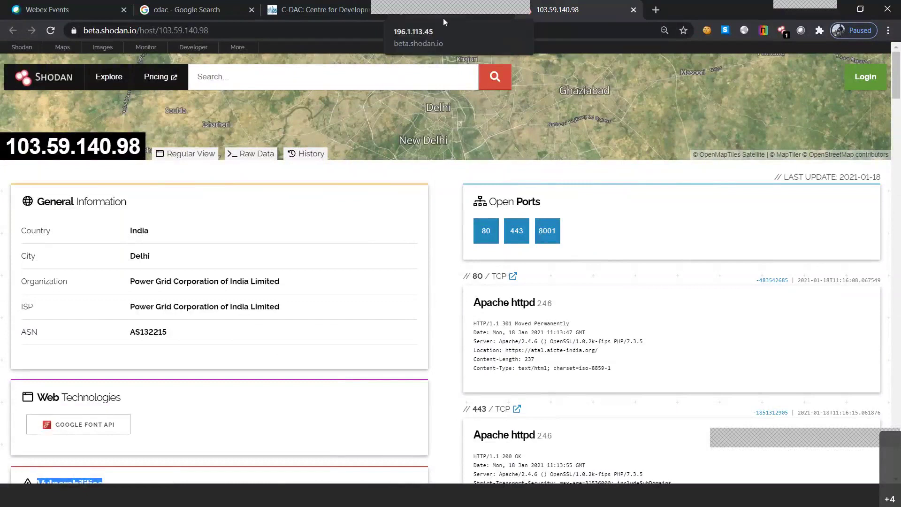
{"action": "left_click", "coordinate": [442, 18]}
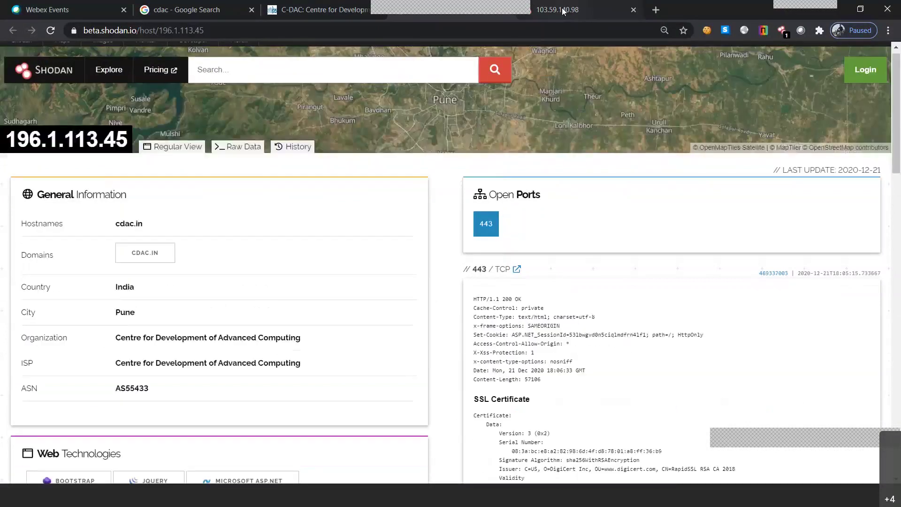
{"action": "left_click", "coordinate": [604, 7]}
{"action": "scroll", "coordinate": [590, 73], "scroll_direction": "down", "scroll_amount": 7}
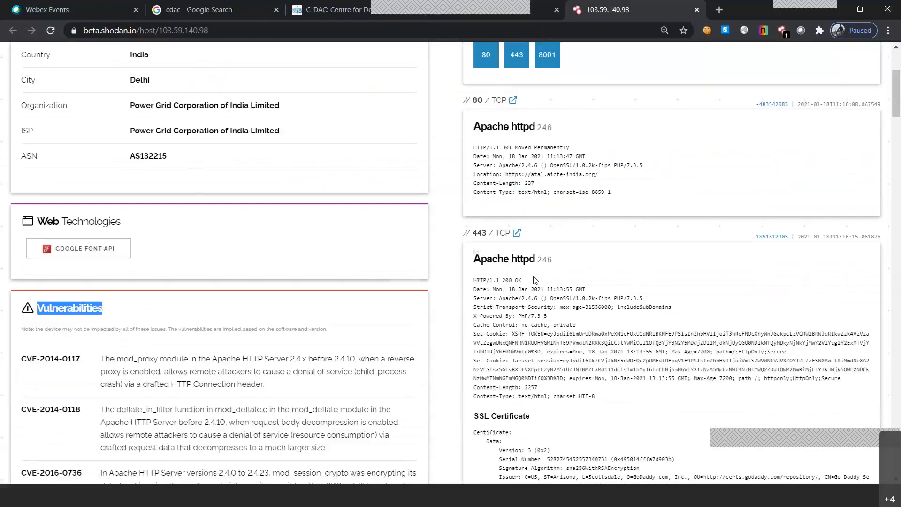
{"action": "left_click", "coordinate": [697, 9]}
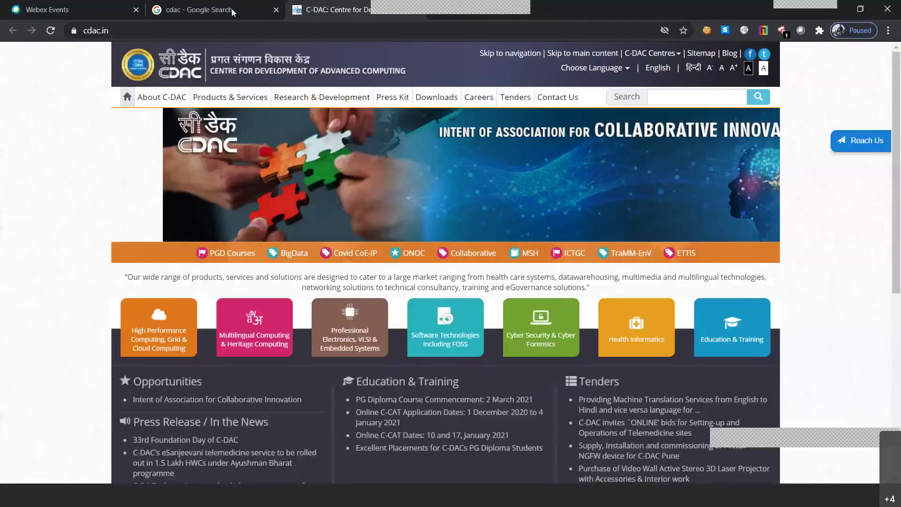
- Search Google for robtex and open the Robtex website from the results in a new tab
{"action": "left_click", "coordinate": [232, 9]}
{"action": "key", "text": "BackSpace"}
{"action": "type", "text": "r"}
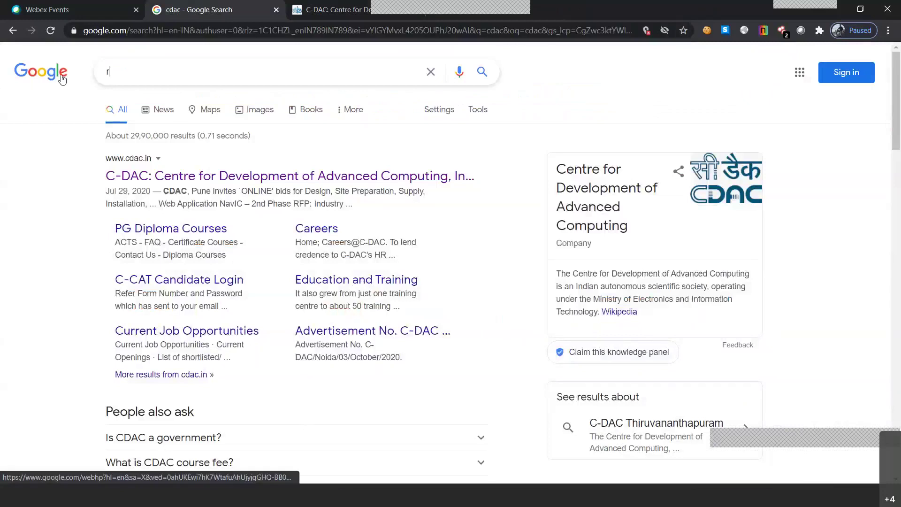
{"action": "type", "text": "obo"}
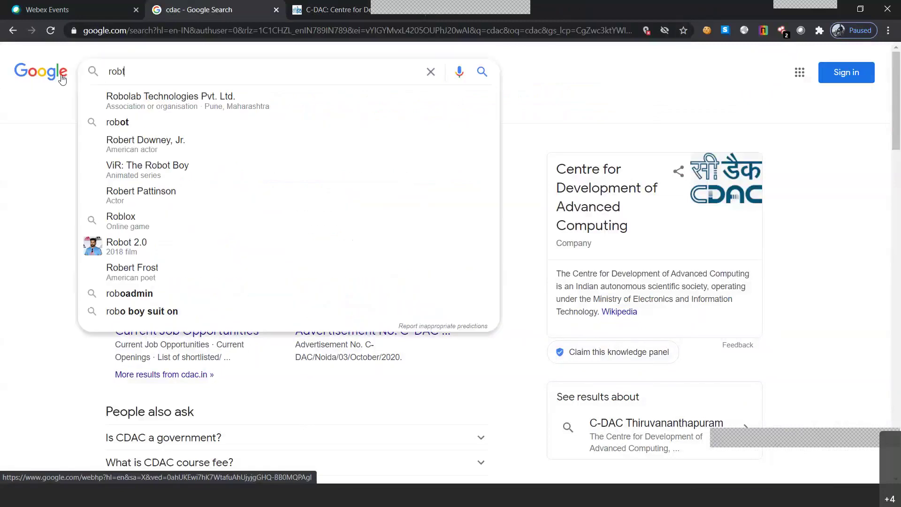
{"action": "type", "text": "ex"}
{"action": "key", "text": "Return"}
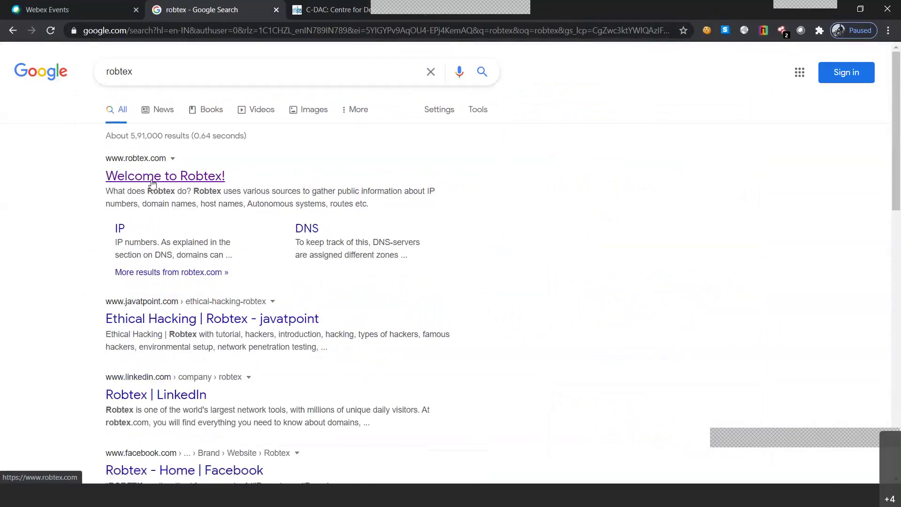
{"action": "right_click", "coordinate": [153, 181]}
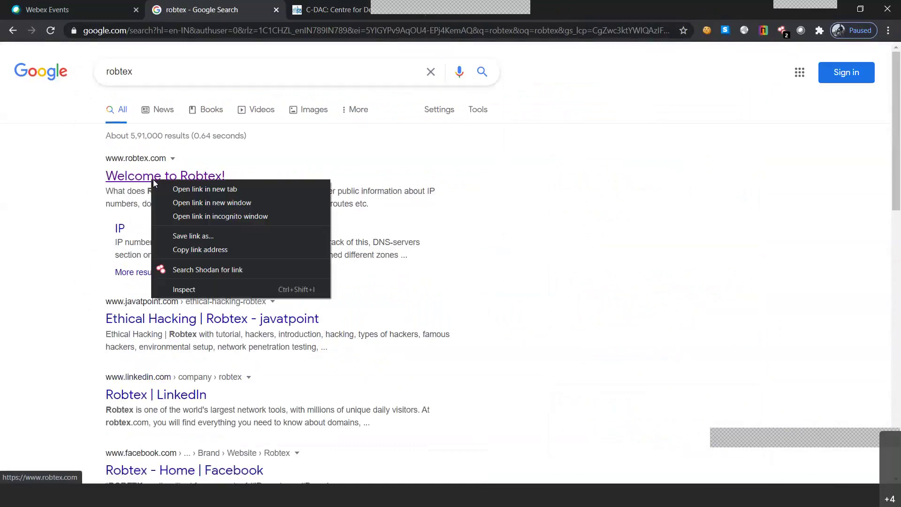
{"action": "left_click", "coordinate": [168, 187]}
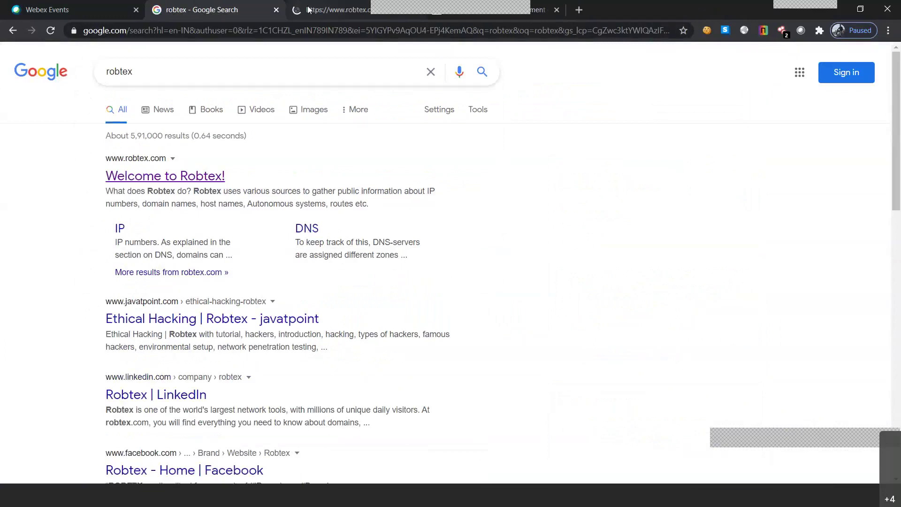
{"action": "left_click", "coordinate": [308, 9]}
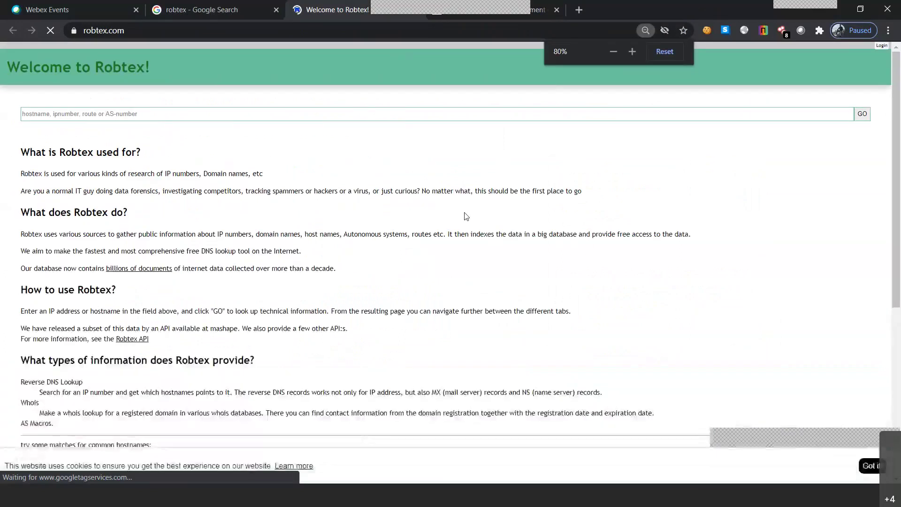
- Reset the Robtex page zoom to 100% and look up the hostname cdac.in
{"action": "key", "text": "ctrl+0"}
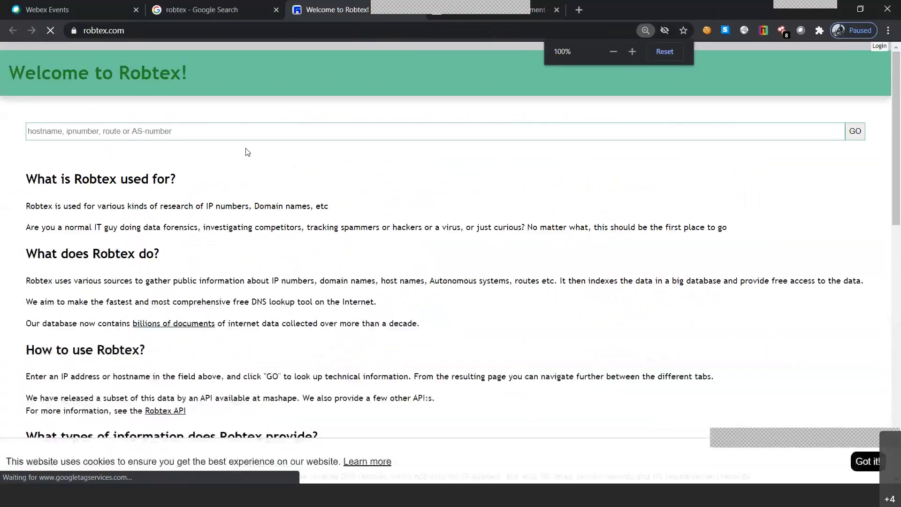
{"action": "left_click", "coordinate": [530, 31]}
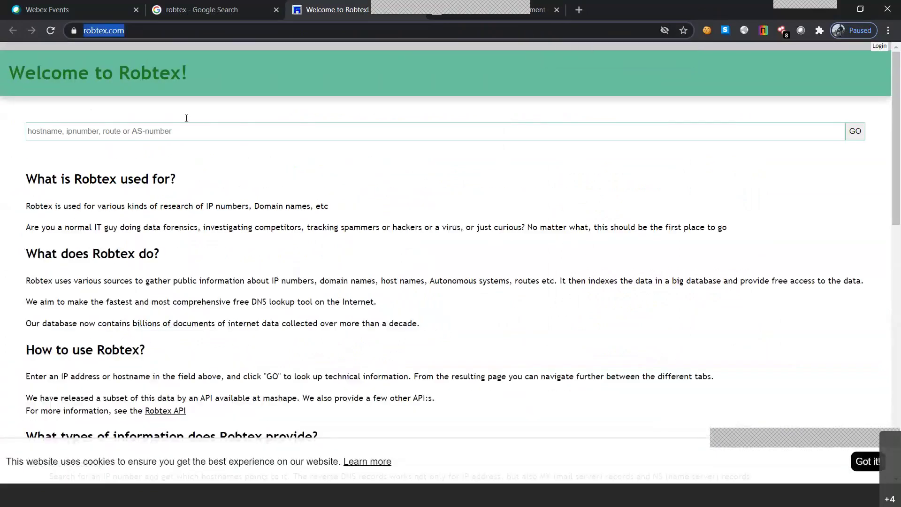
{"action": "left_click", "coordinate": [186, 131]}
{"action": "left_click", "coordinate": [151, 206]}
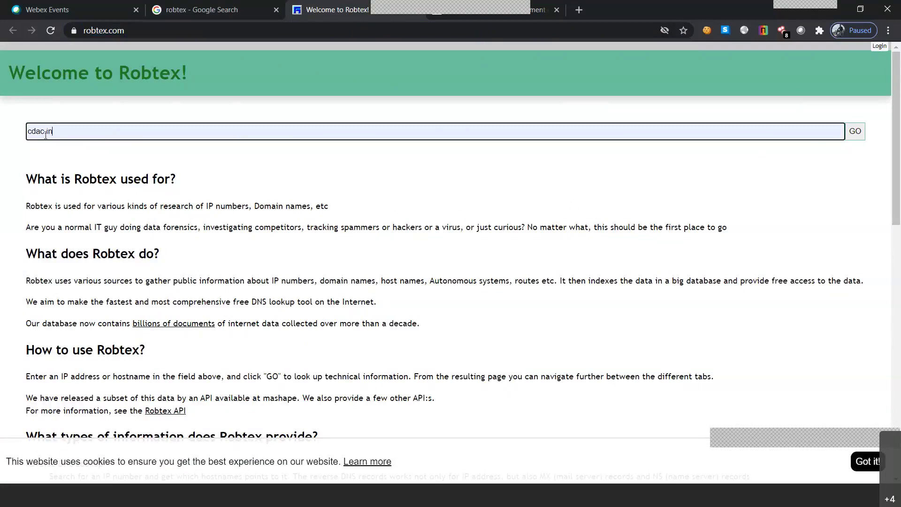
{"action": "left_click_drag", "start_coordinate": [54, 131], "coordinate": [28, 130]}
{"action": "left_click", "coordinate": [855, 130]}
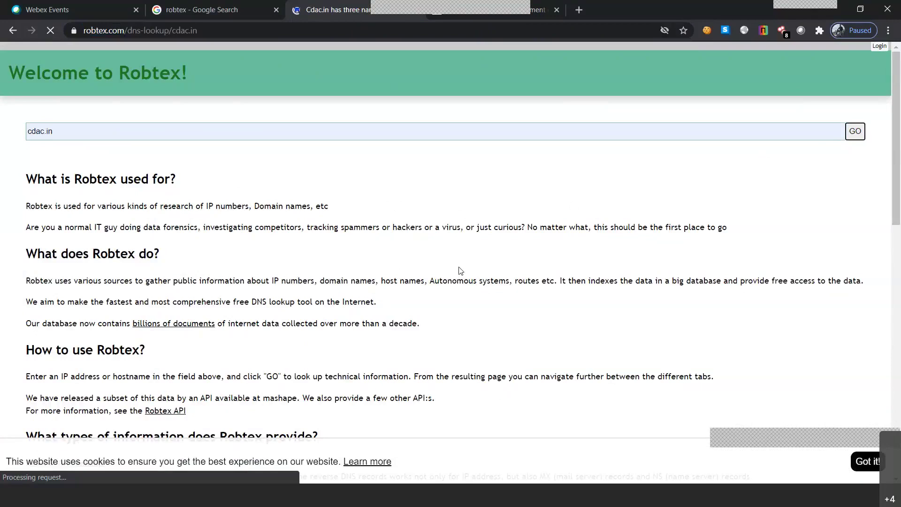
- Read the Analysis section of the cdac.in report, covering name servers, mail servers, IP numbers and the related domains found
{"action": "scroll", "coordinate": [181, 299], "scroll_direction": "down", "scroll_amount": 3}
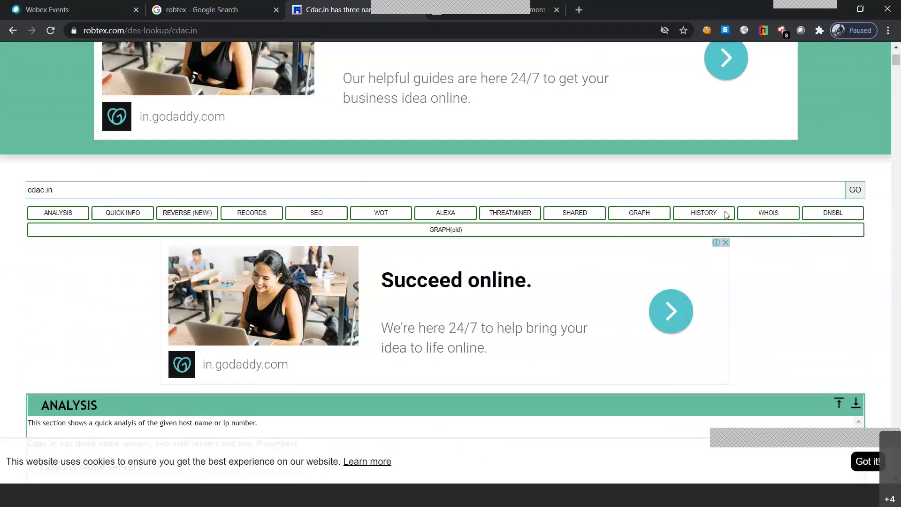
{"action": "scroll", "coordinate": [418, 253], "scroll_direction": "down", "scroll_amount": 2}
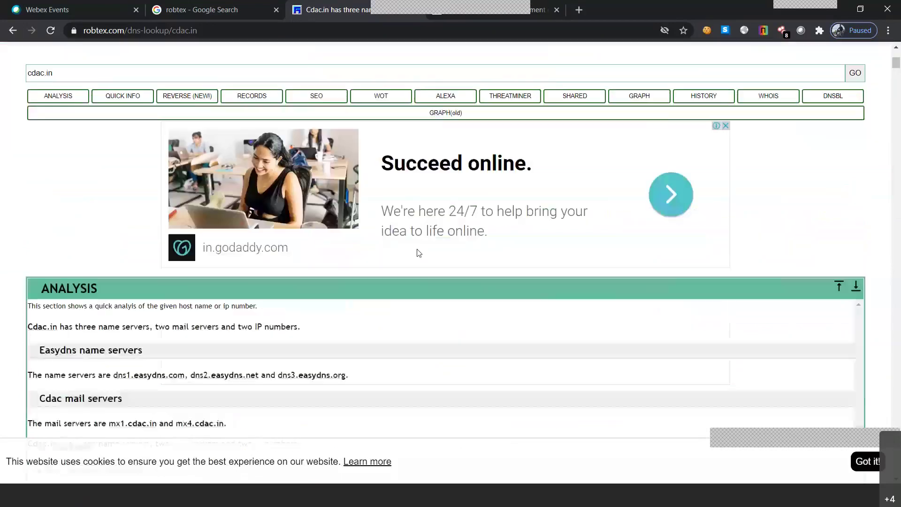
{"action": "scroll", "coordinate": [418, 252], "scroll_direction": "down", "scroll_amount": 2}
{"action": "scroll", "coordinate": [281, 239], "scroll_direction": "up", "scroll_amount": 2}
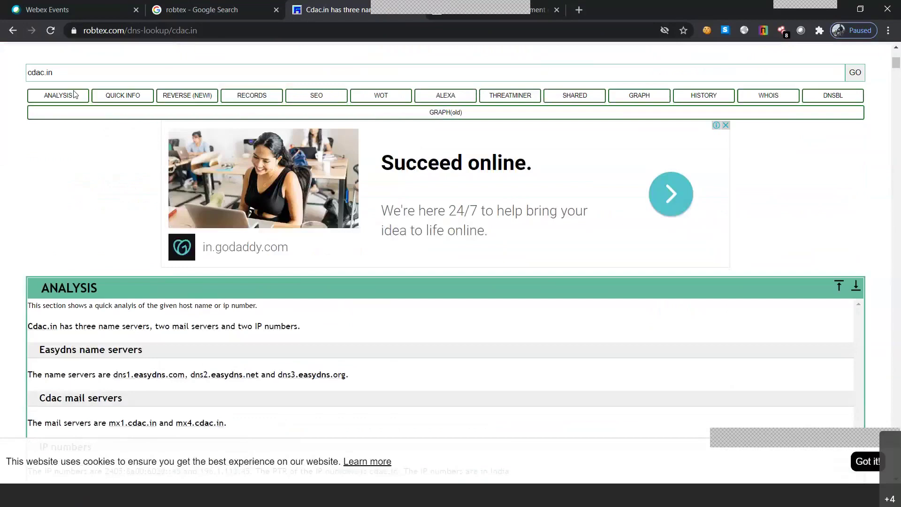
{"action": "scroll", "coordinate": [114, 228], "scroll_direction": "down", "scroll_amount": 2}
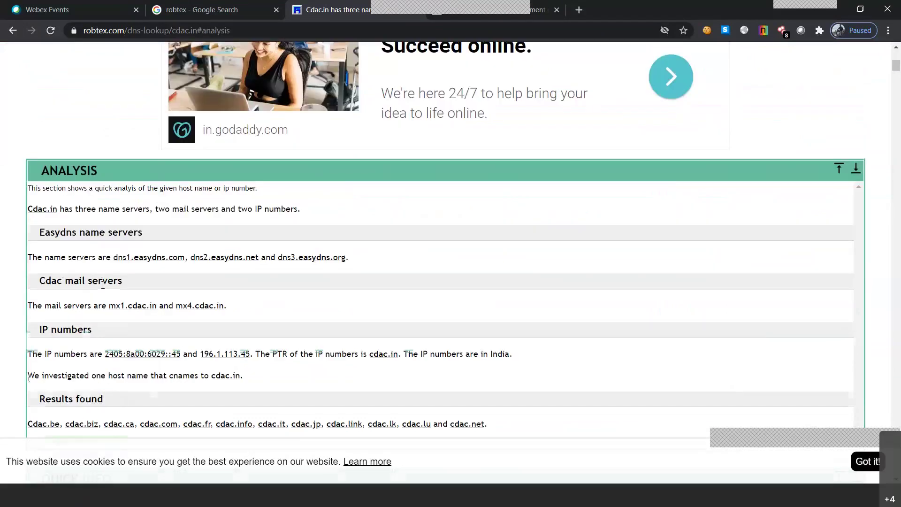
{"action": "scroll", "coordinate": [94, 237], "scroll_direction": "down", "scroll_amount": 2}
{"action": "scroll", "coordinate": [93, 237], "scroll_direction": "up", "scroll_amount": 2}
{"action": "scroll", "coordinate": [79, 239], "scroll_direction": "down", "scroll_amount": 2}
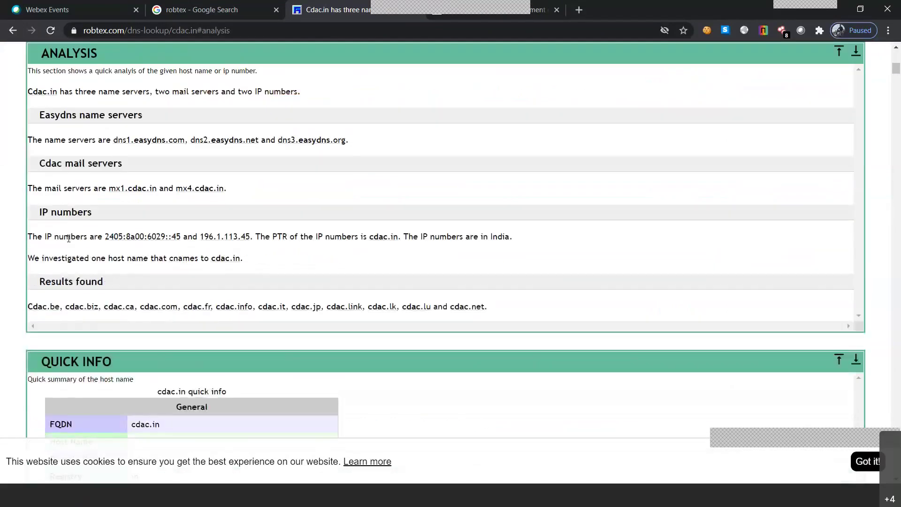
{"action": "scroll", "coordinate": [68, 241], "scroll_direction": "up", "scroll_amount": 1}
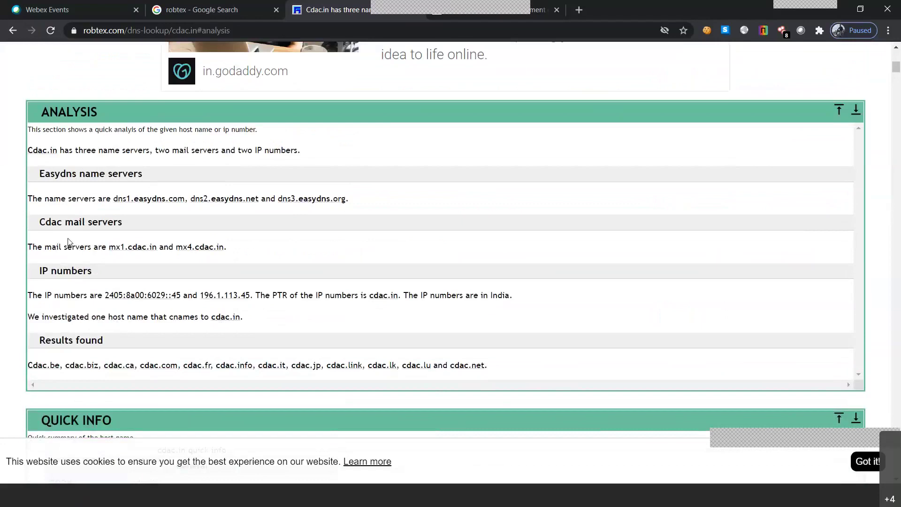
{"action": "mouse_move", "coordinate": [141, 198]}
{"action": "scroll", "coordinate": [113, 360], "scroll_direction": "down", "scroll_amount": 1}
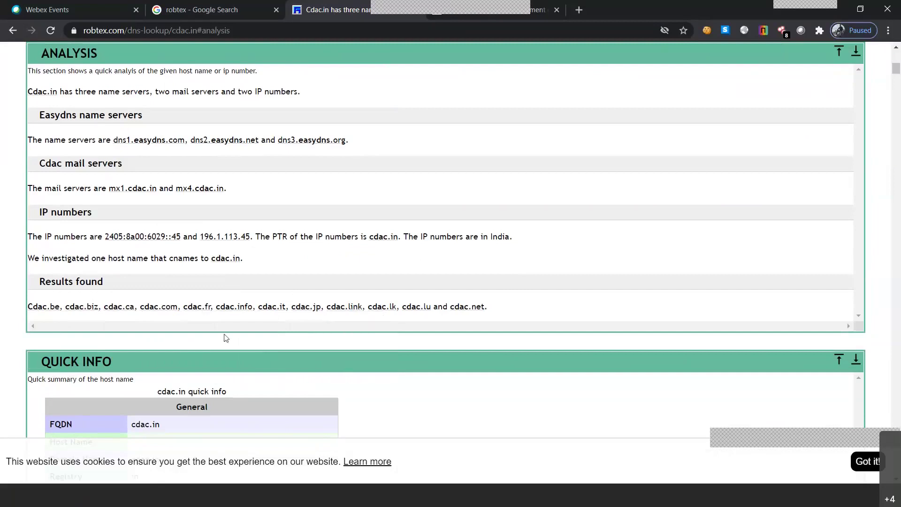
{"action": "scroll", "coordinate": [226, 338], "scroll_direction": "up", "scroll_amount": 4}
- Examine the Quick Info table for cdac.in and browse the hierarchical entries in the Records section
{"action": "scroll", "coordinate": [225, 337], "scroll_direction": "down", "scroll_amount": 8}
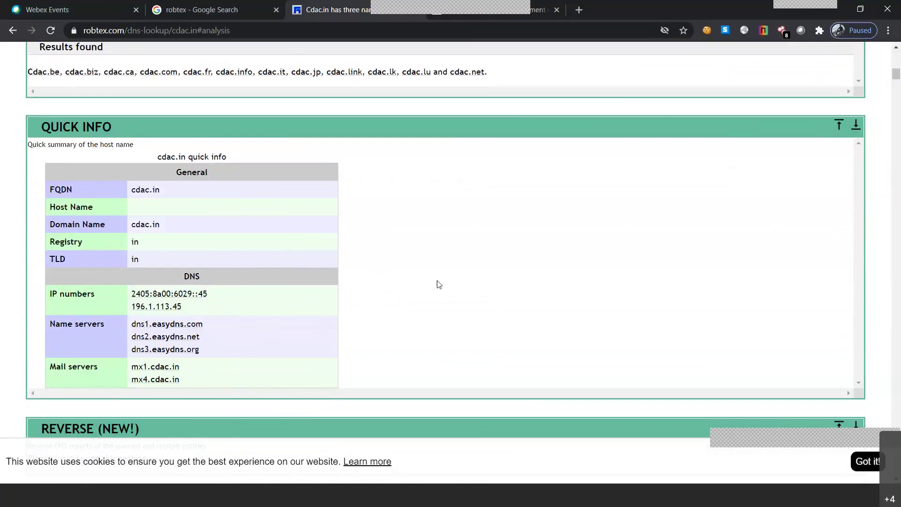
{"action": "scroll", "coordinate": [291, 284], "scroll_direction": "down", "scroll_amount": 1}
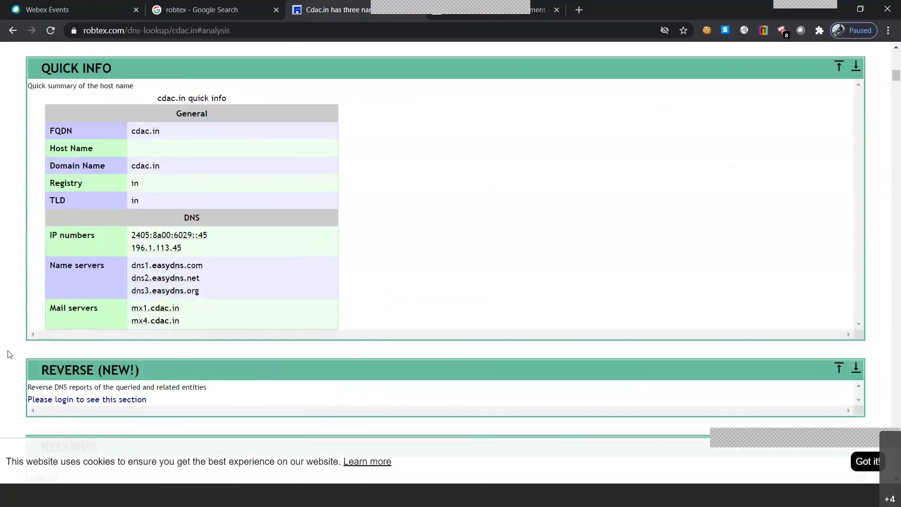
{"action": "scroll", "coordinate": [10, 354], "scroll_direction": "down", "scroll_amount": 3}
{"action": "scroll", "coordinate": [10, 354], "scroll_direction": "down", "scroll_amount": 2}
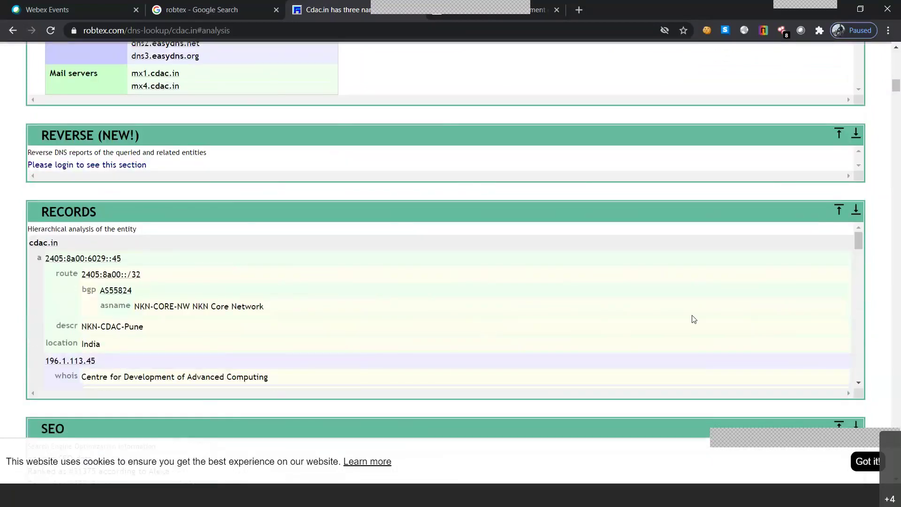
{"action": "scroll", "coordinate": [692, 318], "scroll_direction": "down", "scroll_amount": 3}
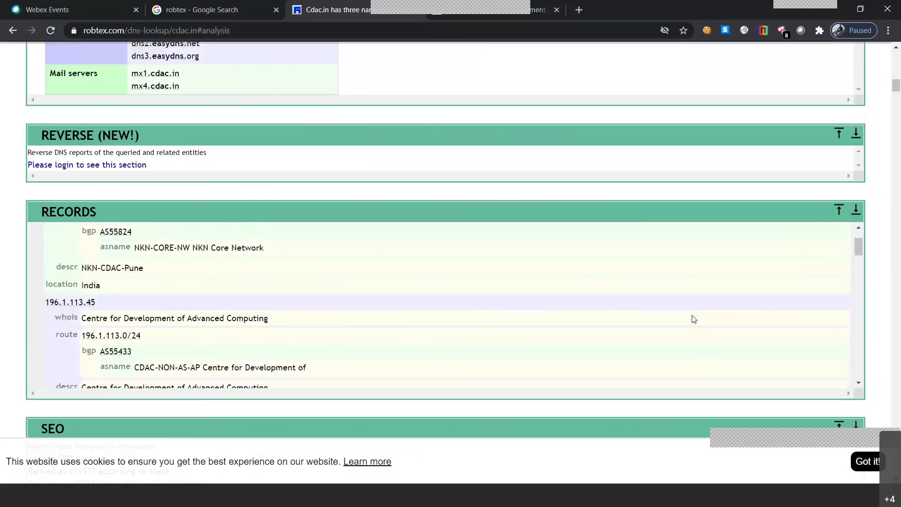
{"action": "scroll", "coordinate": [693, 318], "scroll_direction": "up", "scroll_amount": 4}
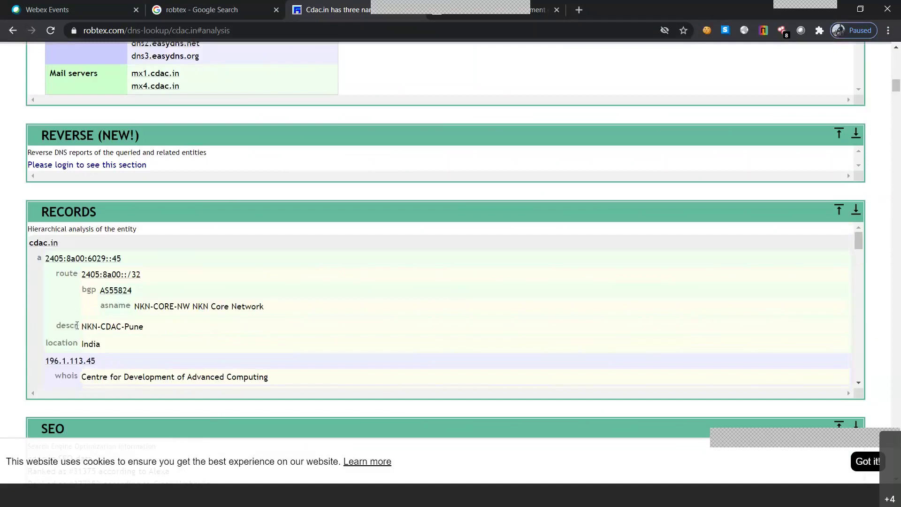
{"action": "scroll", "coordinate": [34, 291], "scroll_direction": "down", "scroll_amount": 2}
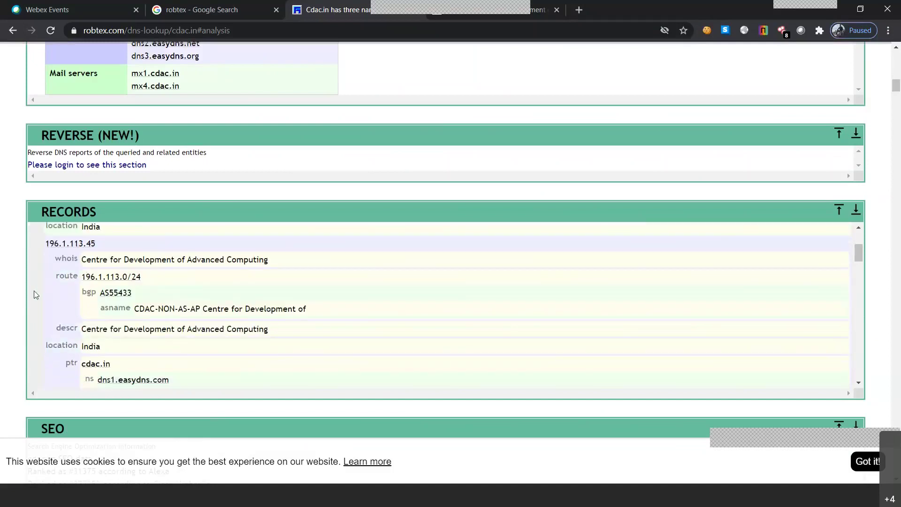
{"action": "scroll", "coordinate": [34, 294], "scroll_direction": "down", "scroll_amount": 4}
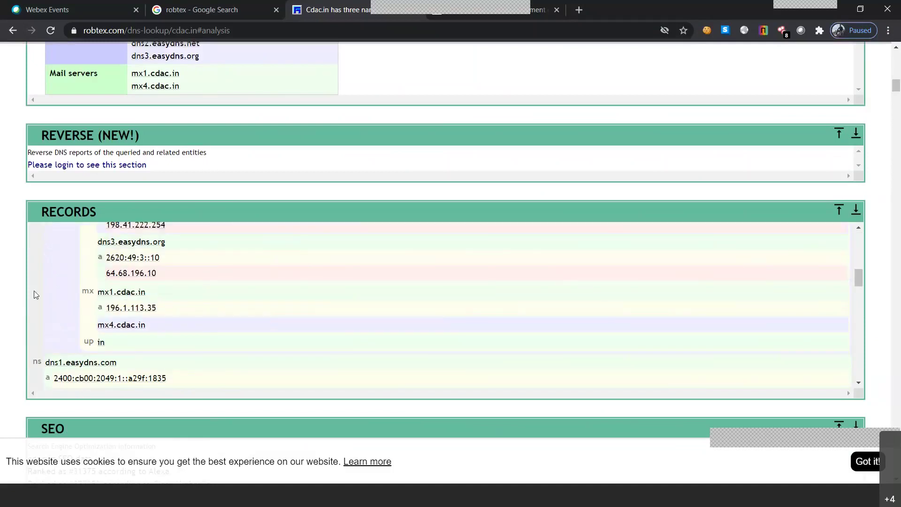
- Check the SEO and WOT sections of the cdac.in report, and return to the Analysis and Quick Info sections
{"action": "scroll", "coordinate": [5, 328], "scroll_direction": "down", "scroll_amount": 5}
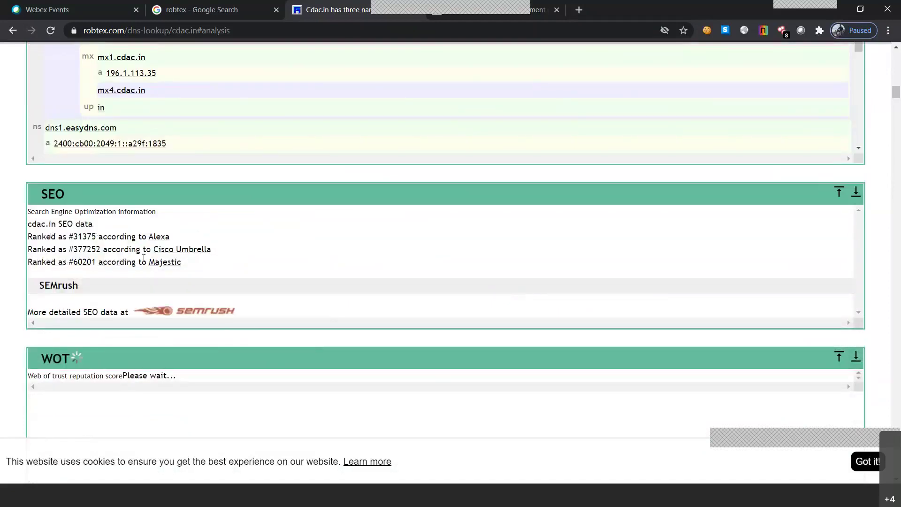
{"action": "scroll", "coordinate": [21, 308], "scroll_direction": "down", "scroll_amount": 3}
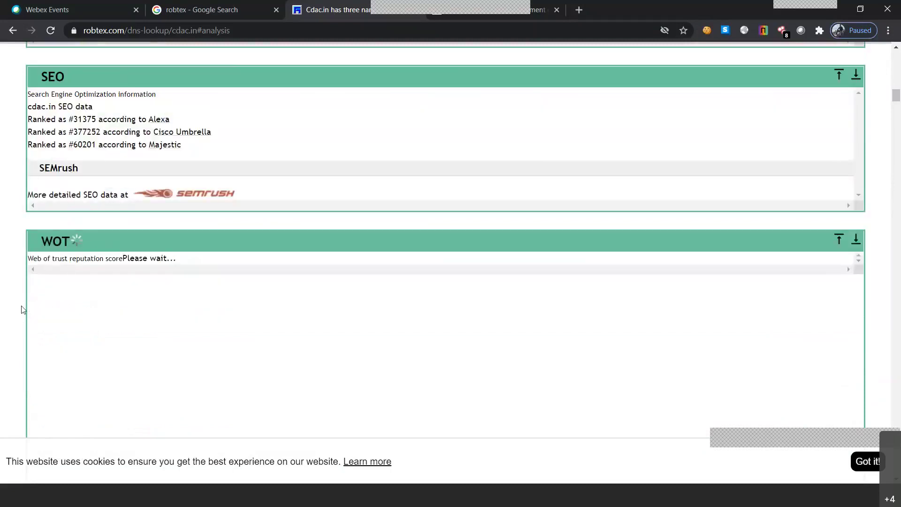
{"action": "scroll", "coordinate": [22, 308], "scroll_direction": "up", "scroll_amount": 11}
{"action": "scroll", "coordinate": [21, 308], "scroll_direction": "up", "scroll_amount": 5}
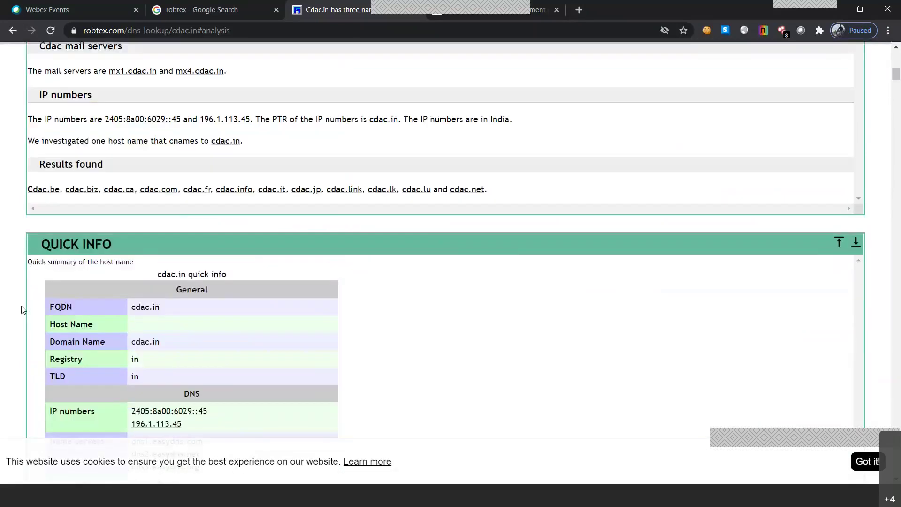
{"action": "scroll", "coordinate": [21, 309], "scroll_direction": "up", "scroll_amount": 3}
{"action": "scroll", "coordinate": [165, 283], "scroll_direction": "down", "scroll_amount": 3}
- Review the cdac.in Records section again from its first entry and look through the sections below it
{"action": "scroll", "coordinate": [165, 284], "scroll_direction": "down", "scroll_amount": 12}
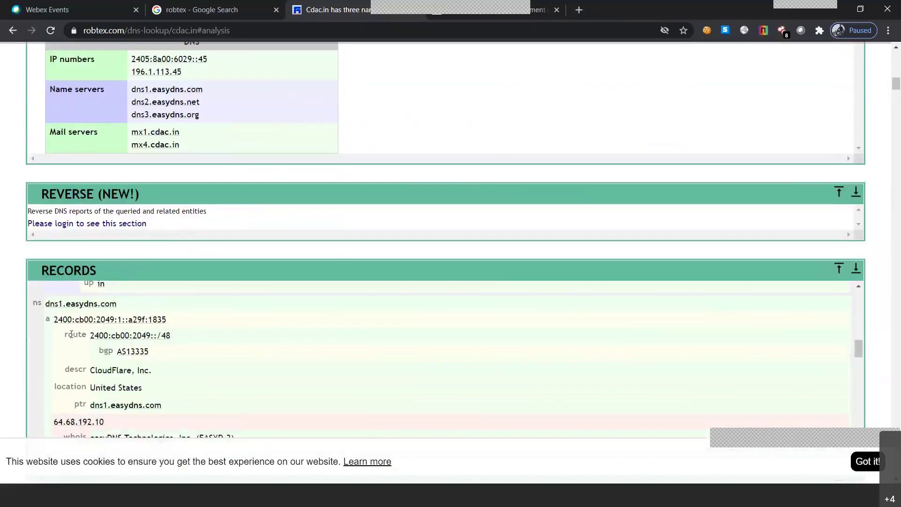
{"action": "scroll", "coordinate": [71, 334], "scroll_direction": "up", "scroll_amount": 5}
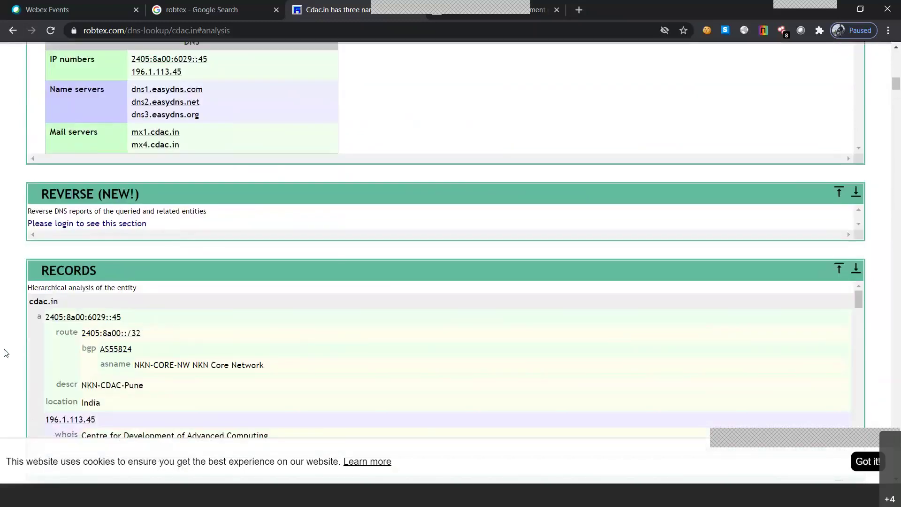
{"action": "scroll", "coordinate": [6, 353], "scroll_direction": "down", "scroll_amount": 4}
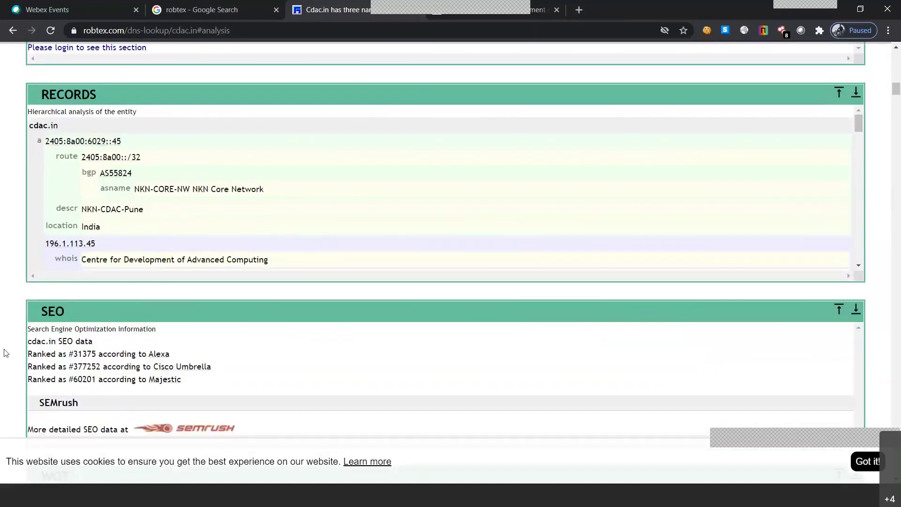
{"action": "scroll", "coordinate": [5, 353], "scroll_direction": "down", "scroll_amount": 10}
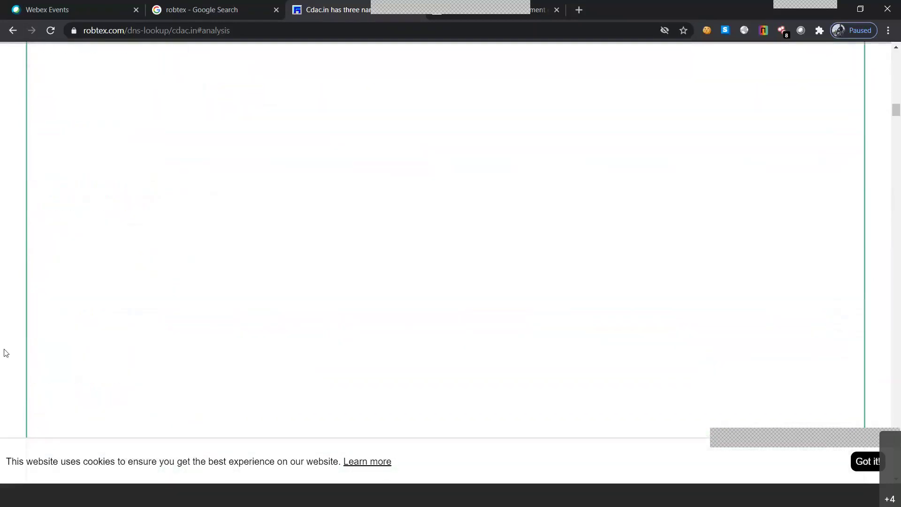
{"action": "scroll", "coordinate": [5, 353], "scroll_direction": "down", "scroll_amount": 3}
- Move the cdac.in report tab ahead of the Google results tab and close the report
{"action": "left_click_drag", "start_coordinate": [896, 123], "coordinate": [897, 56]}
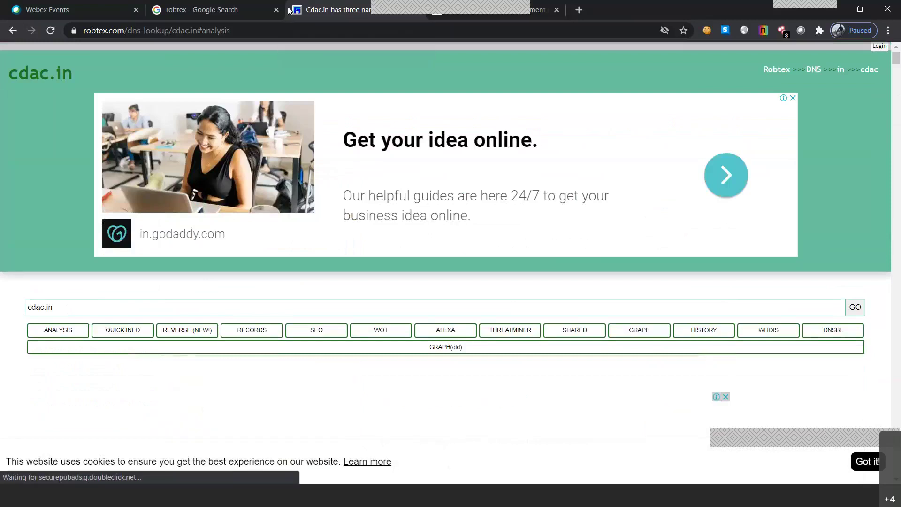
{"action": "left_click_drag", "start_coordinate": [334, 8], "coordinate": [200, 9]}
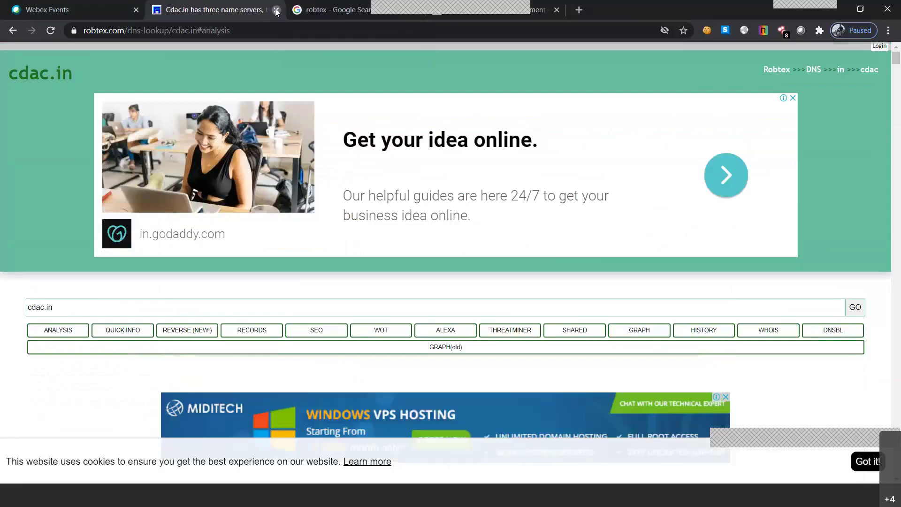
{"action": "left_click", "coordinate": [280, 9]}
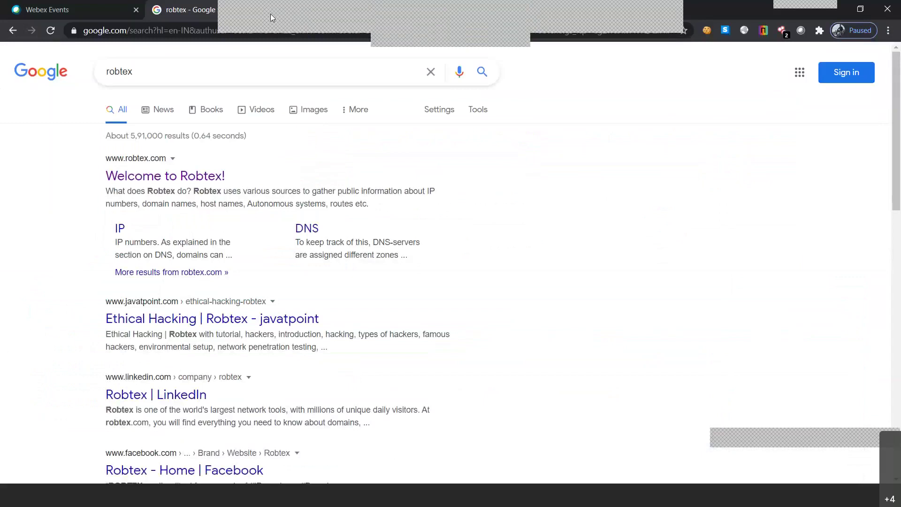
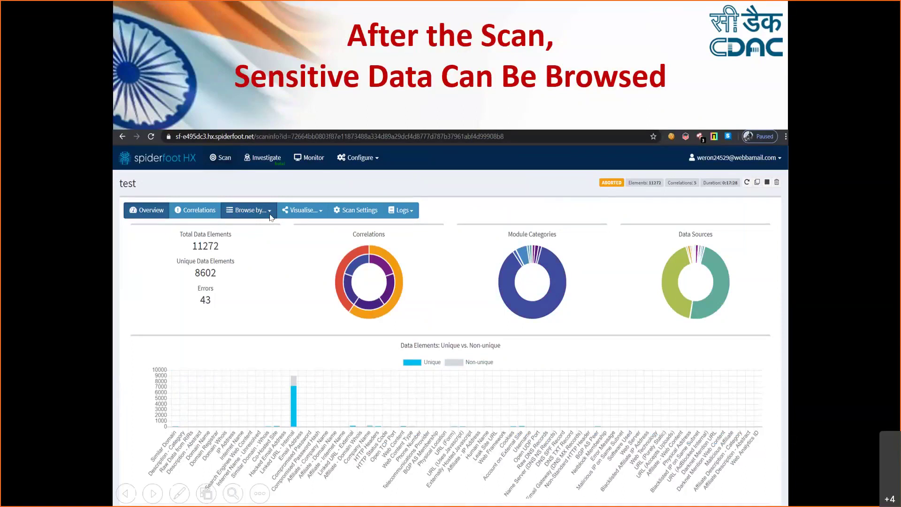
{"action": "key", "text": "Right"}
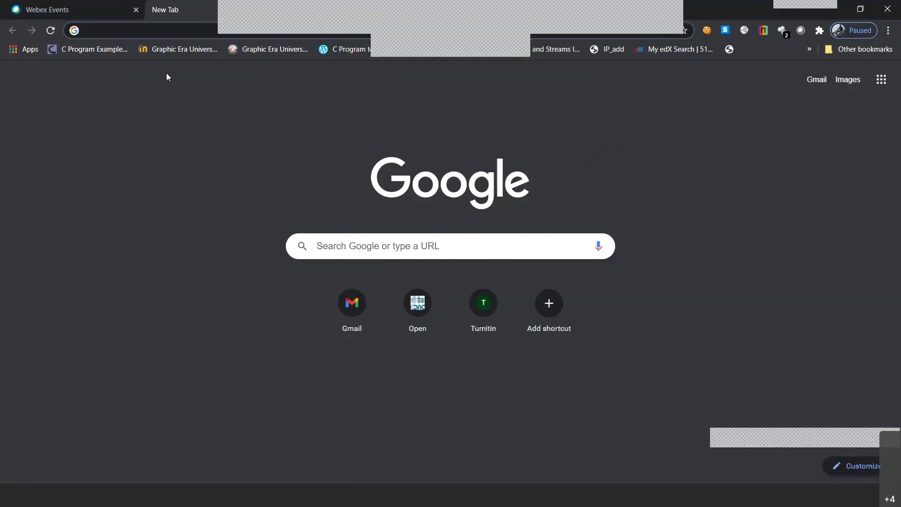
- Search Google for "subdomain scanner spyse" from the new tab
{"action": "left_click", "coordinate": [141, 23]}
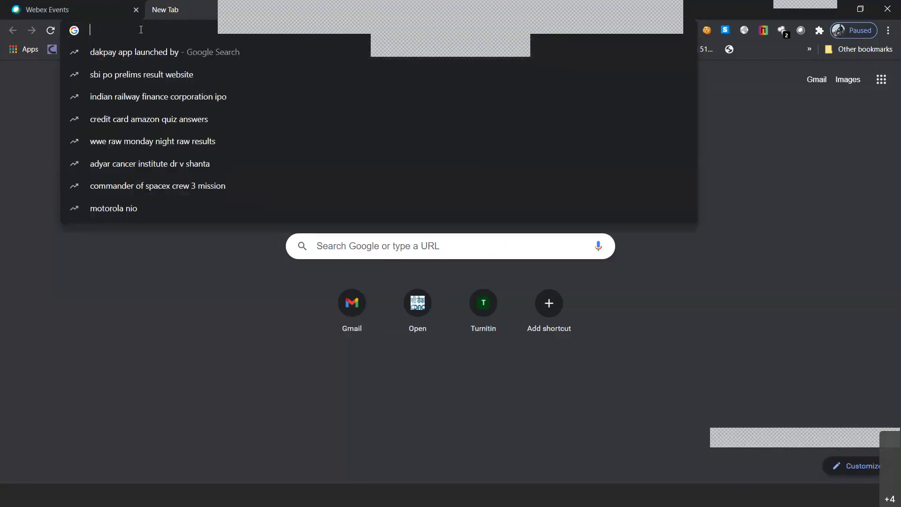
{"action": "type", "text": "sub"}
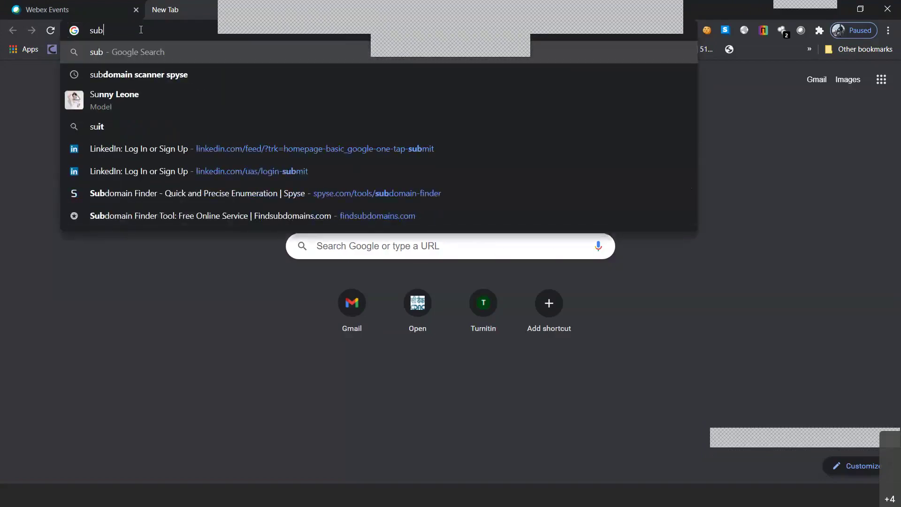
{"action": "type", "text": "domain scannr"}
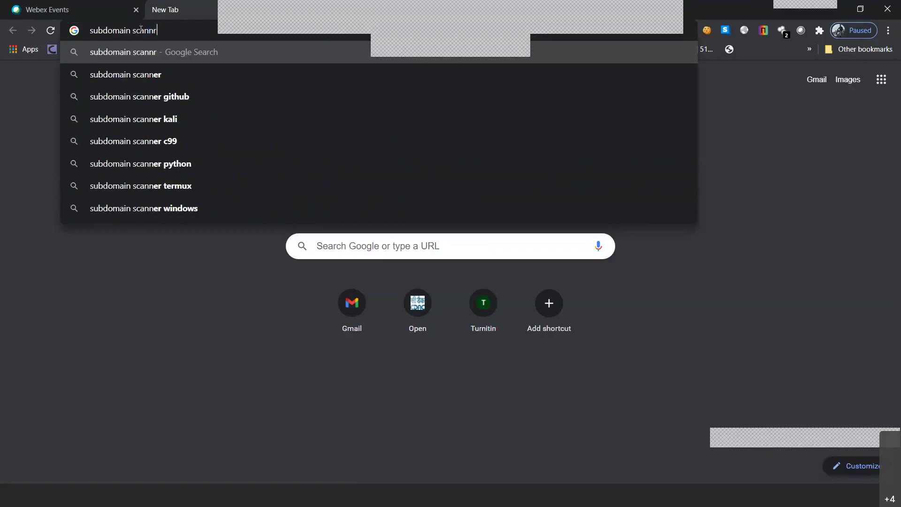
{"action": "key", "text": "BackSpace"}
{"action": "type", "text": "er spy"}
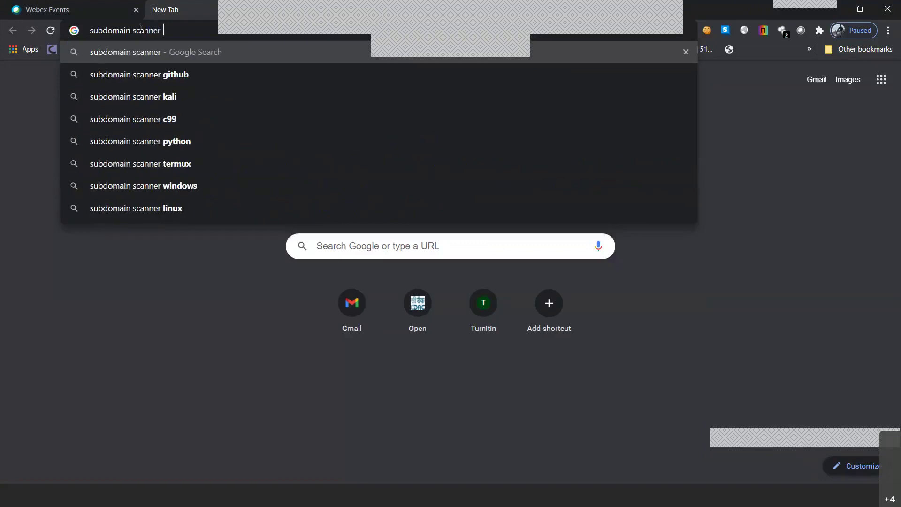
{"action": "type", "text": "se"}
{"action": "key", "text": "Return"}
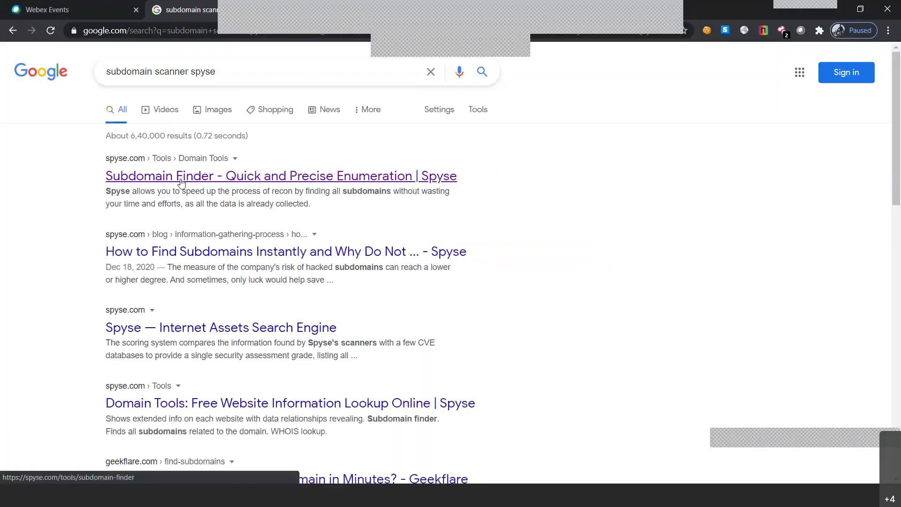
- Open Spyse's Subdomain Finder from the results in a new tab, view it, and return to the search results
{"action": "right_click", "coordinate": [181, 182]}
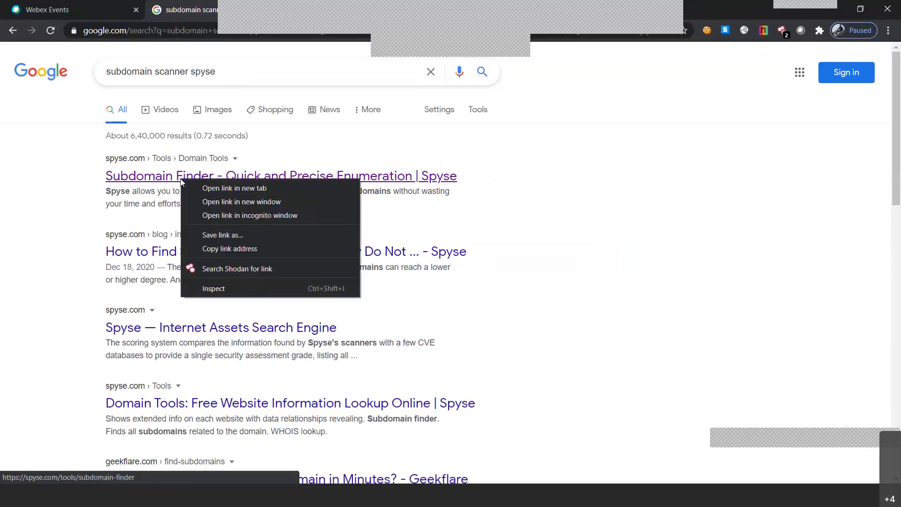
{"action": "left_click", "coordinate": [209, 185]}
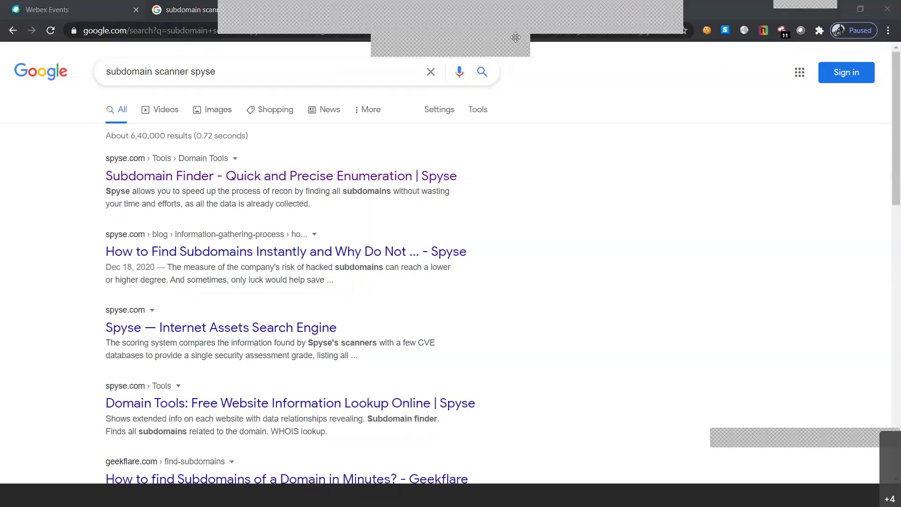
{"action": "left_click", "coordinate": [325, 12]}
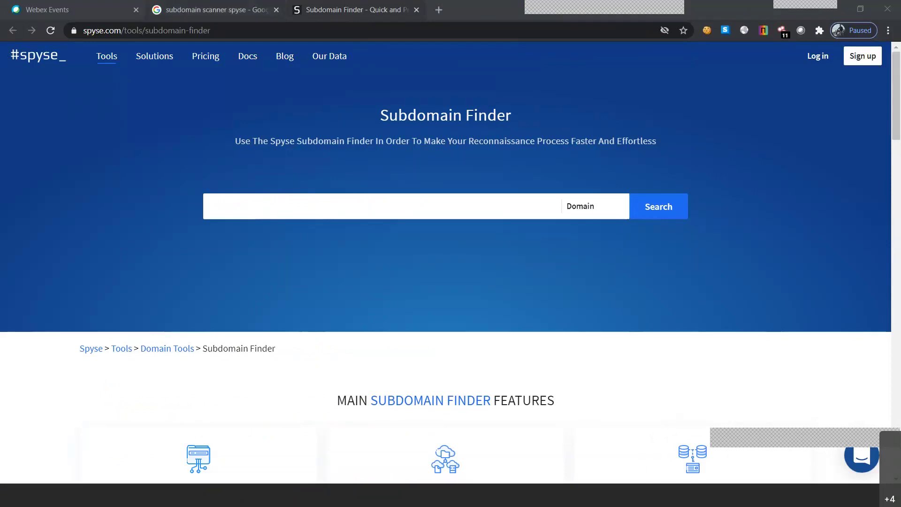
{"action": "left_click", "coordinate": [214, 9]}
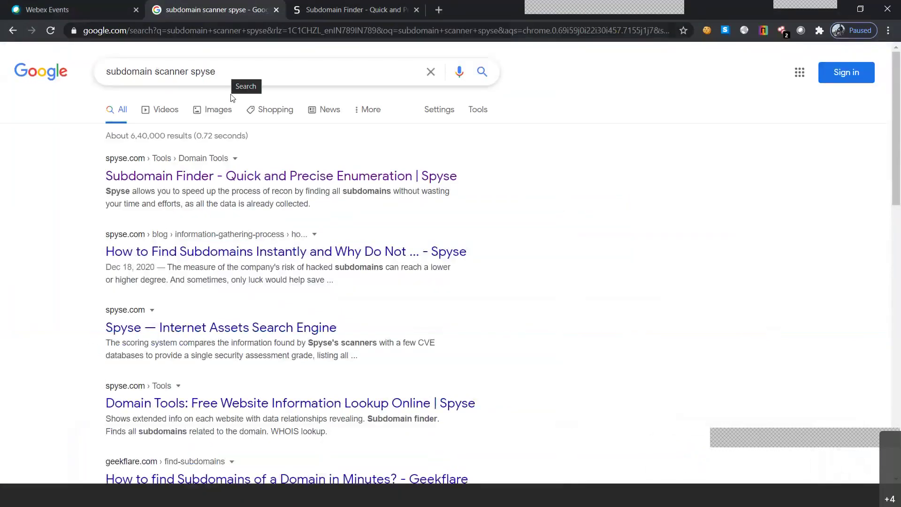
- Return to Spyse's Subdomain Finder and search for the subdomains of cdac.in
{"action": "left_click", "coordinate": [129, 179]}
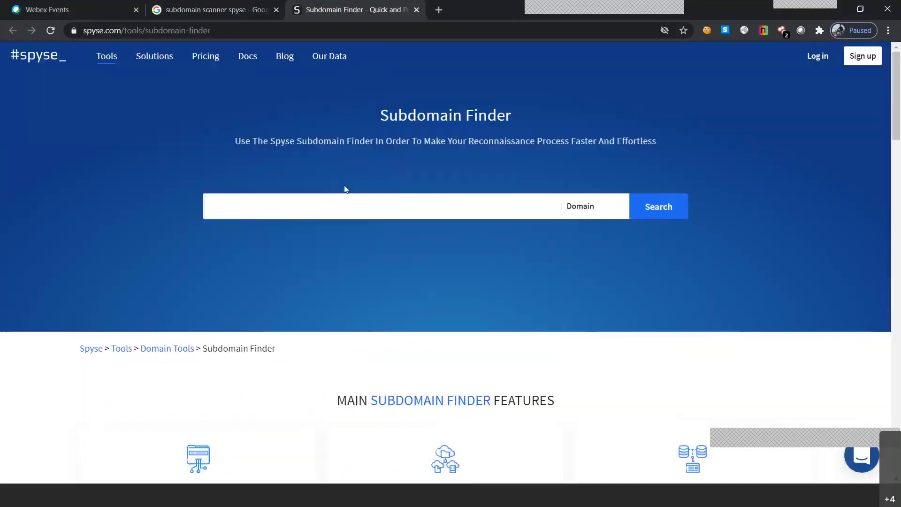
{"action": "type", "text": "cdac.in"}
{"action": "left_click", "coordinate": [656, 210]}
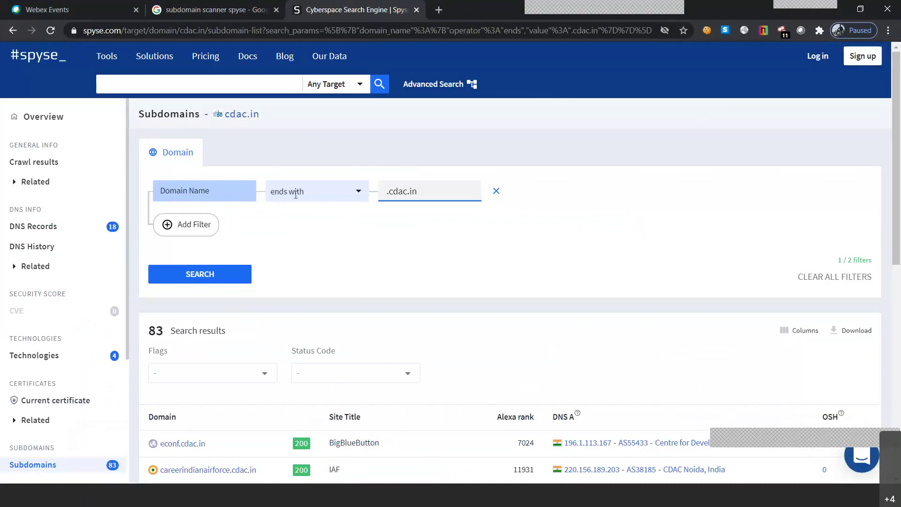
- Check the comparison options offered by the Domain Name filter on the cdac.in subdomains page
{"action": "left_click", "coordinate": [356, 192]}
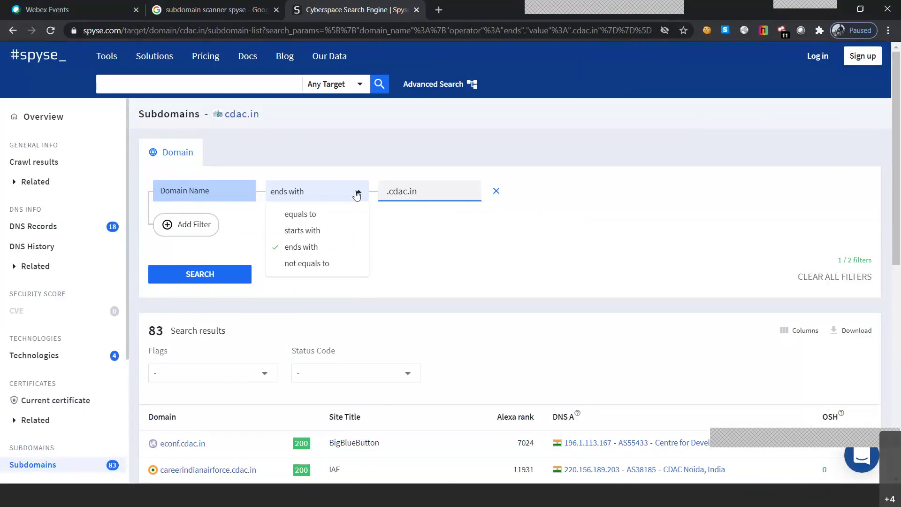
{"action": "left_click", "coordinate": [356, 194]}
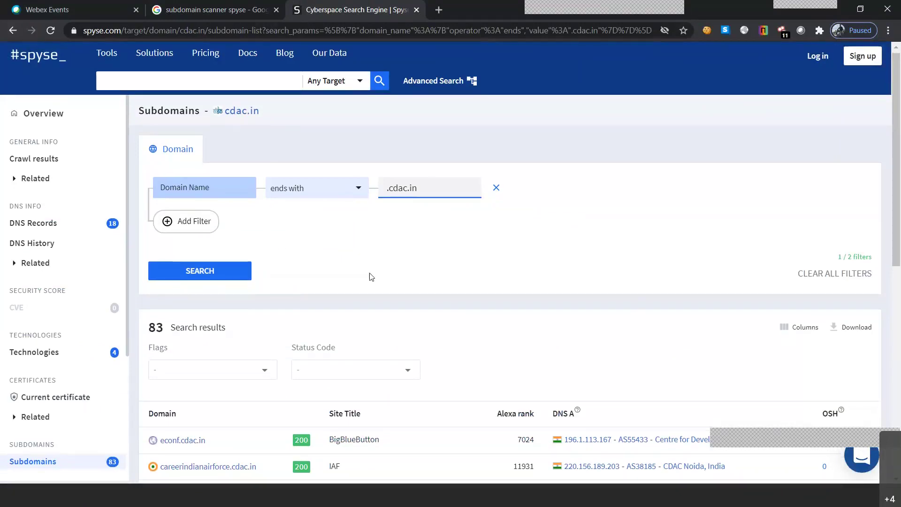
{"action": "scroll", "coordinate": [371, 277], "scroll_direction": "down", "scroll_amount": 1}
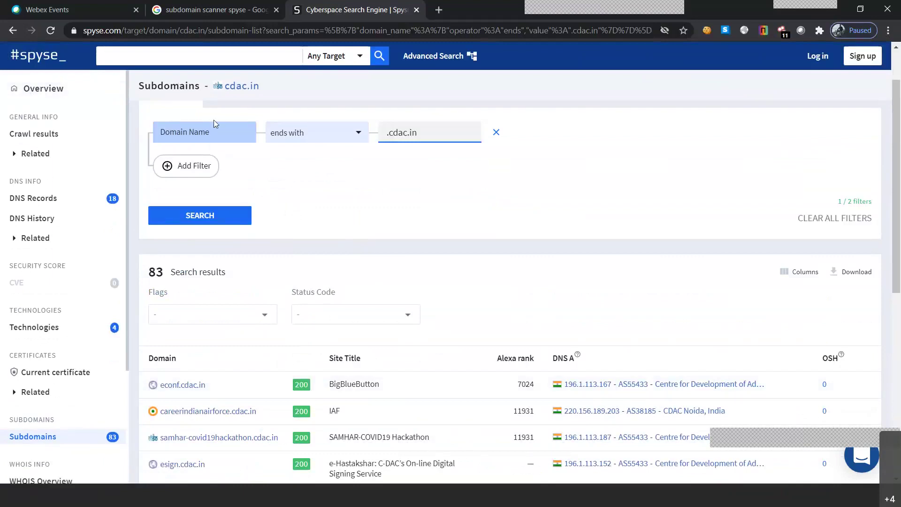
{"action": "scroll", "coordinate": [308, 233], "scroll_direction": "down", "scroll_amount": 1}
{"action": "scroll", "coordinate": [308, 233], "scroll_direction": "up", "scroll_amount": 1}
{"action": "scroll", "coordinate": [308, 233], "scroll_direction": "up", "scroll_amount": 1}
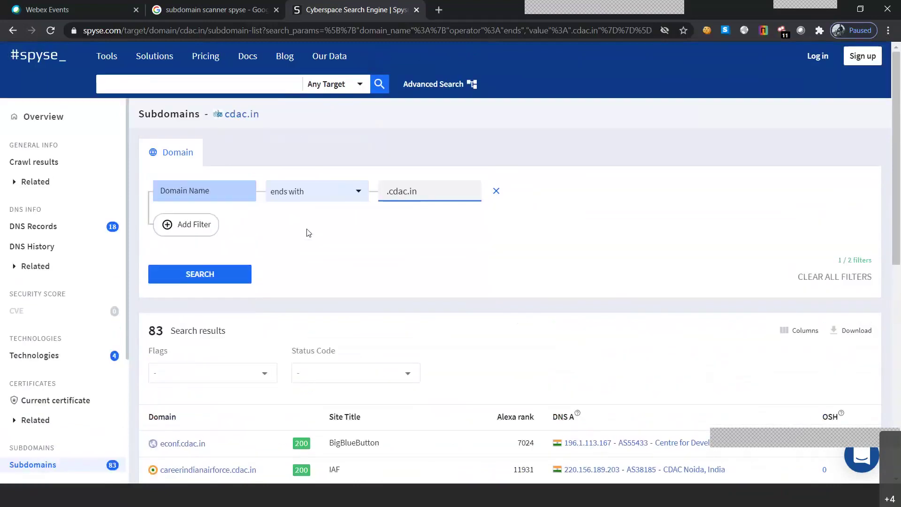
- Examine the list of cdac.in subdomains with their status codes, site titles, Alexa ranks and DNS A records
{"action": "scroll", "coordinate": [260, 289], "scroll_direction": "down", "scroll_amount": 1}
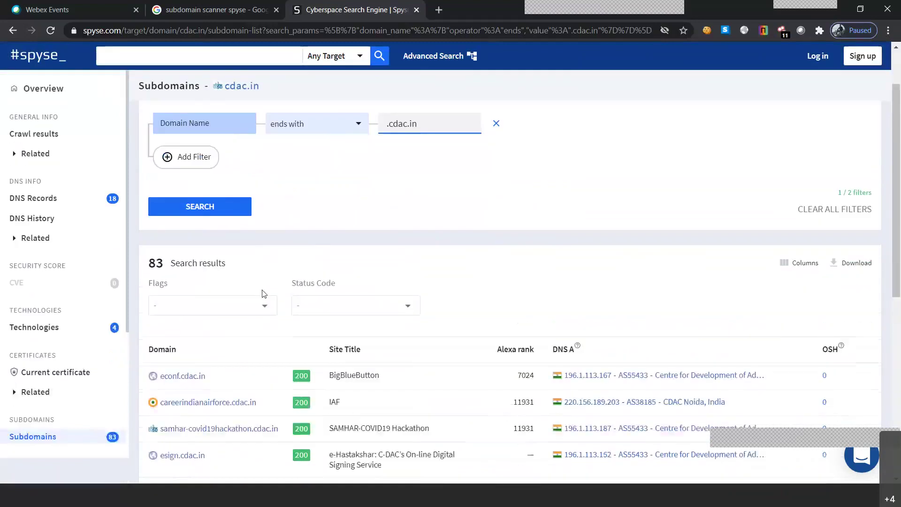
{"action": "scroll", "coordinate": [261, 295], "scroll_direction": "down", "scroll_amount": 1}
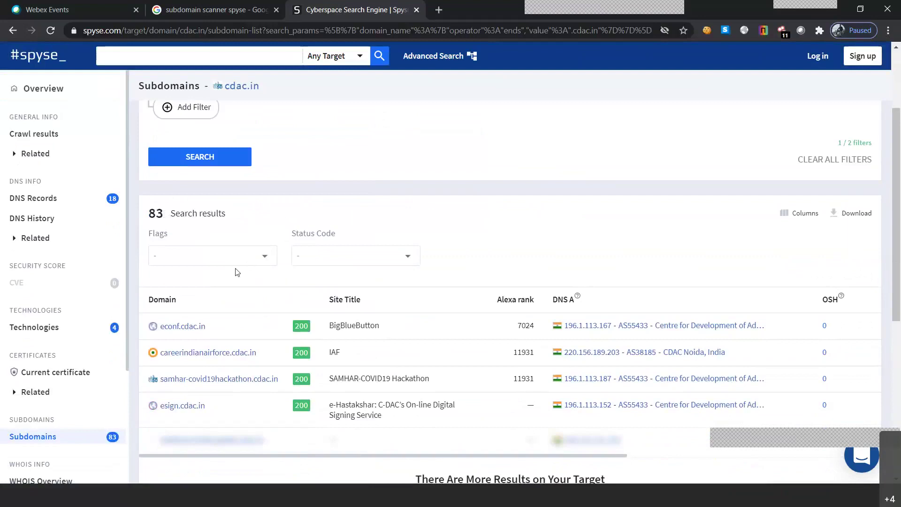
{"action": "scroll", "coordinate": [282, 276], "scroll_direction": "down", "scroll_amount": 2}
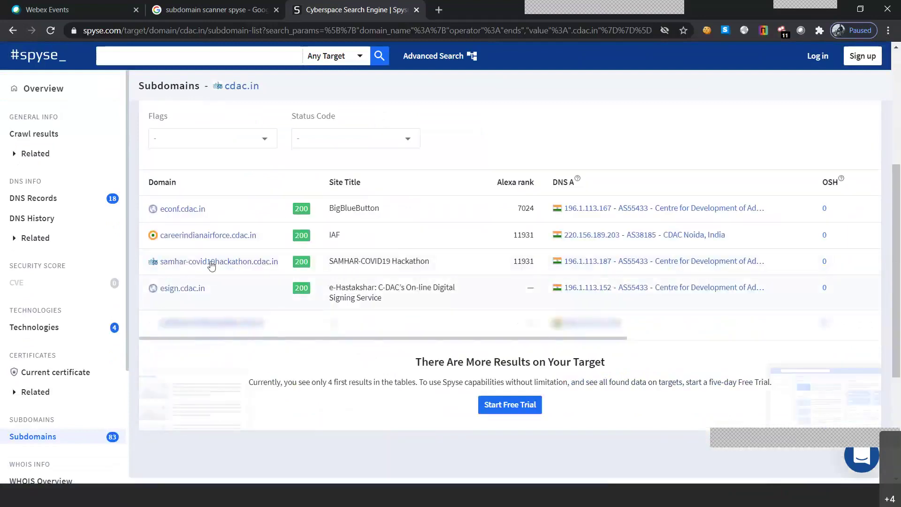
{"action": "scroll", "coordinate": [211, 265], "scroll_direction": "up", "scroll_amount": 2}
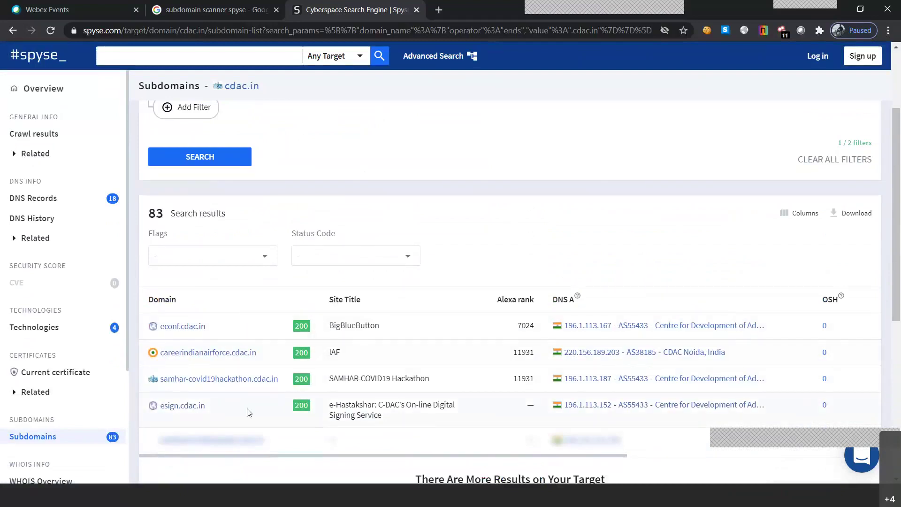
{"action": "mouse_move", "coordinate": [302, 402]}
{"action": "left_click_drag", "start_coordinate": [587, 456], "coordinate": [501, 459]}
- Open the cdac.in overview and examine its DNS records, security score, technologies, crawl results, certificate and subdomains
{"action": "left_click", "coordinate": [89, 102]}
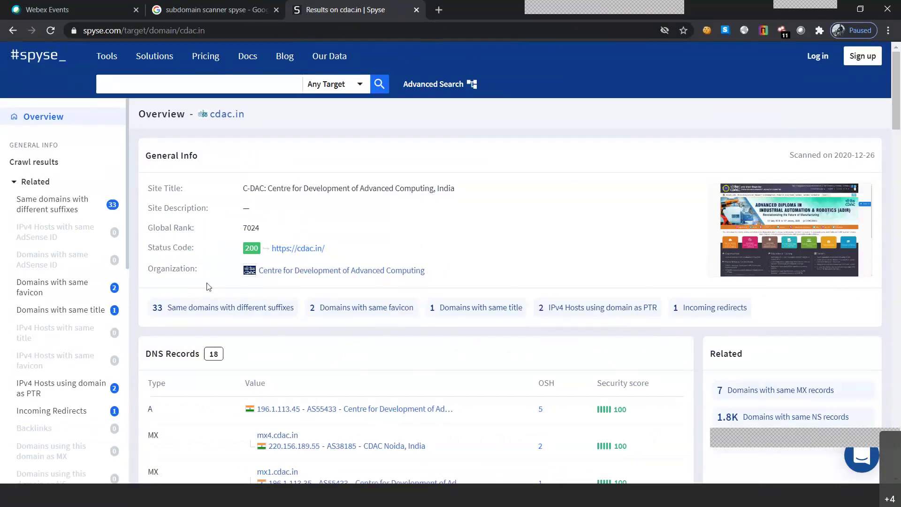
{"action": "scroll", "coordinate": [245, 326], "scroll_direction": "down", "scroll_amount": 2}
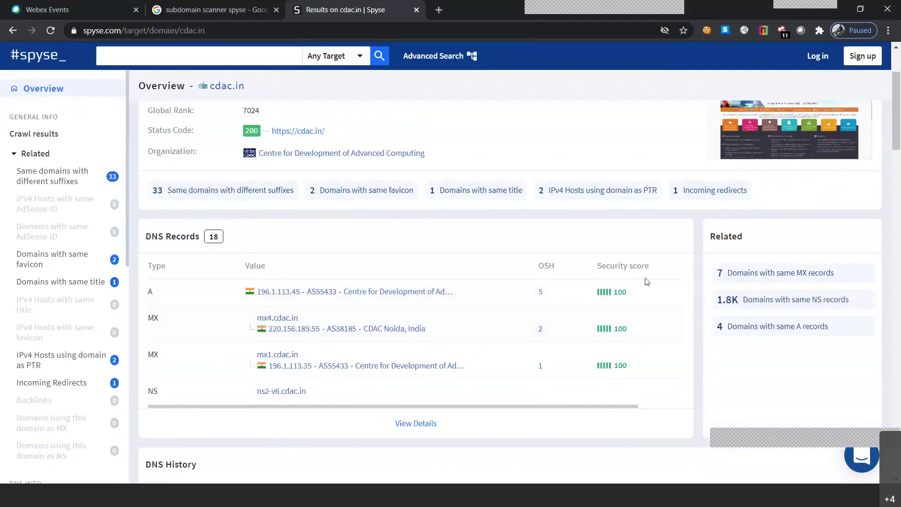
{"action": "scroll", "coordinate": [359, 326], "scroll_direction": "down", "scroll_amount": 5}
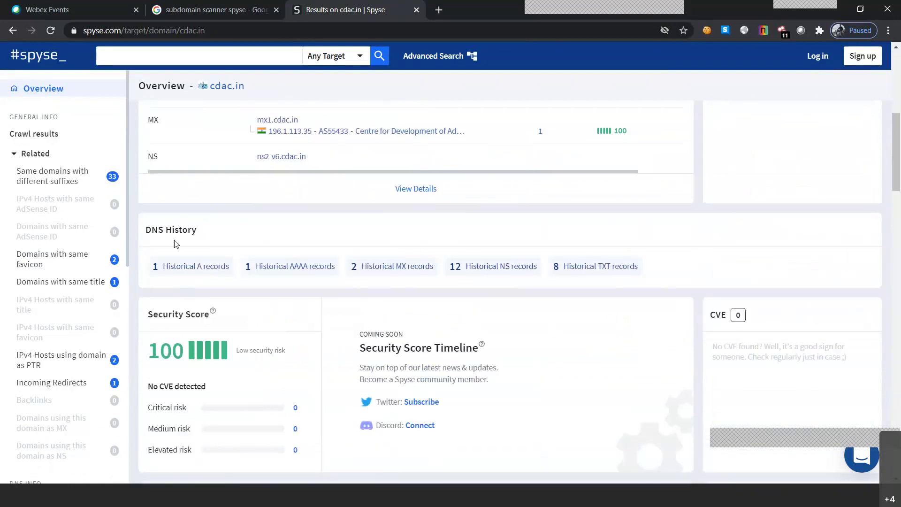
{"action": "scroll", "coordinate": [179, 281], "scroll_direction": "down", "scroll_amount": 3}
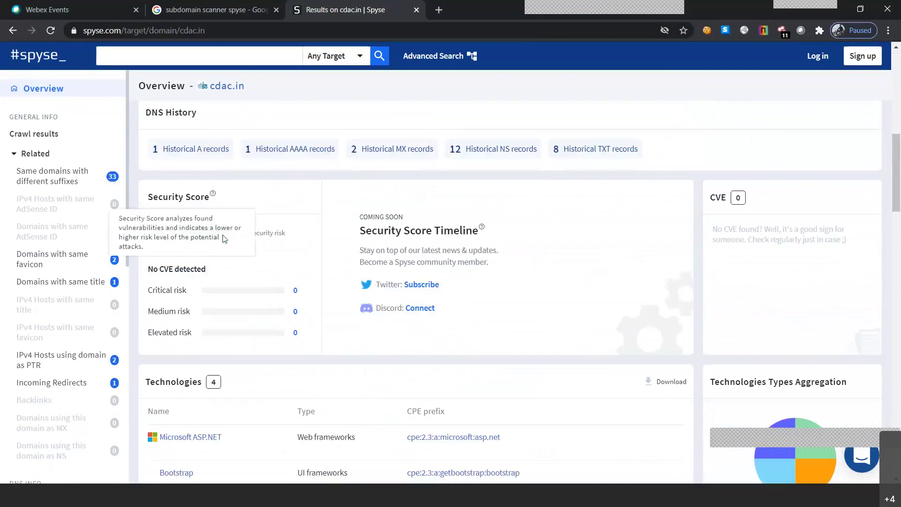
{"action": "scroll", "coordinate": [179, 281], "scroll_direction": "down", "scroll_amount": 3}
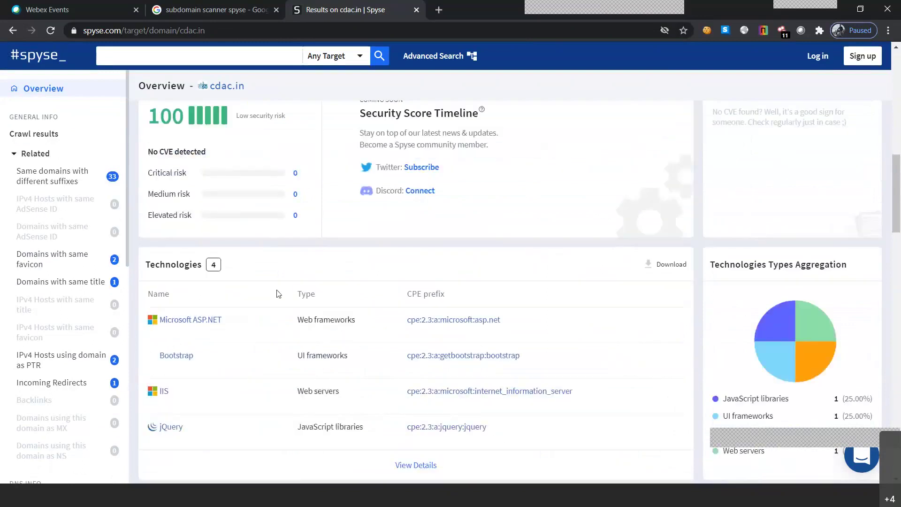
{"action": "scroll", "coordinate": [279, 293], "scroll_direction": "down", "scroll_amount": 3}
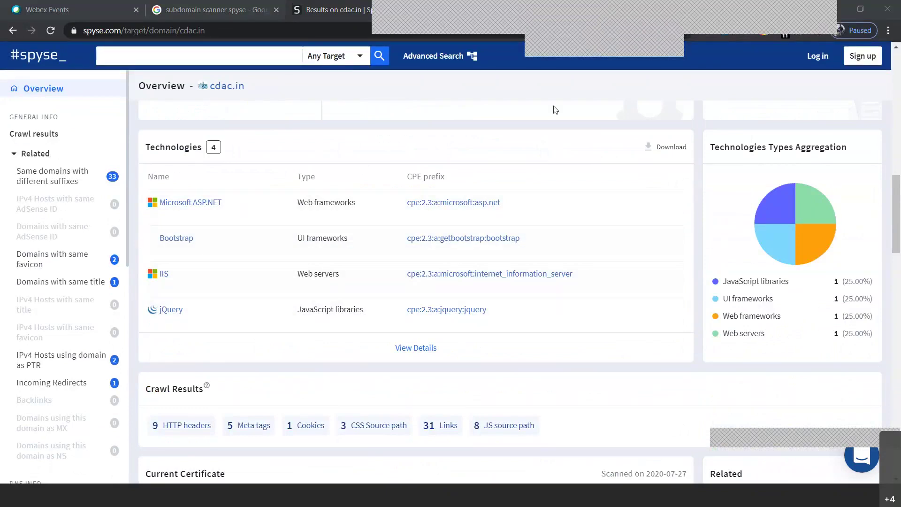
{"action": "scroll", "coordinate": [238, 316], "scroll_direction": "down", "scroll_amount": 4}
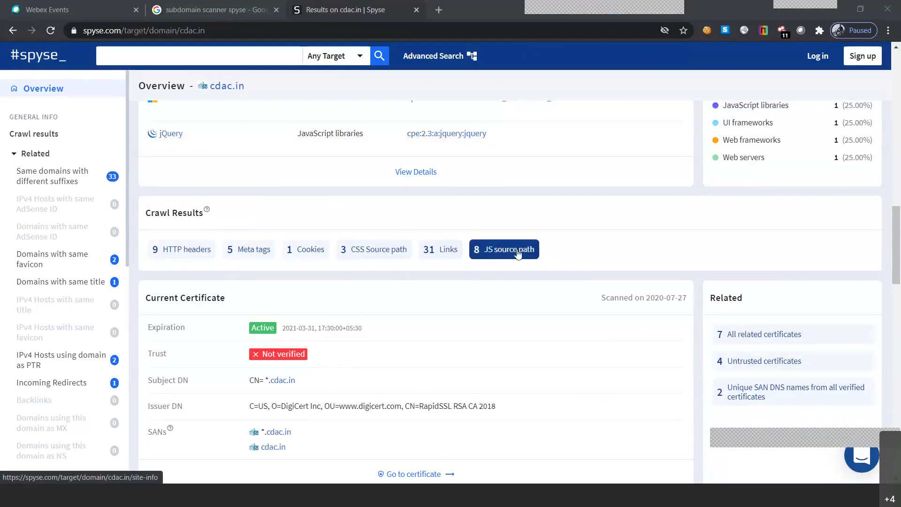
{"action": "scroll", "coordinate": [409, 306], "scroll_direction": "down", "scroll_amount": 2}
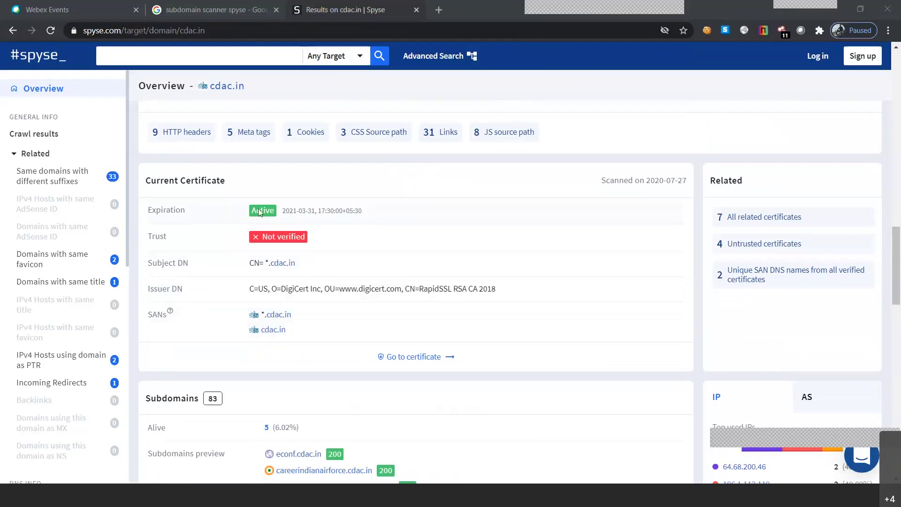
{"action": "scroll", "coordinate": [236, 302], "scroll_direction": "down", "scroll_amount": 3}
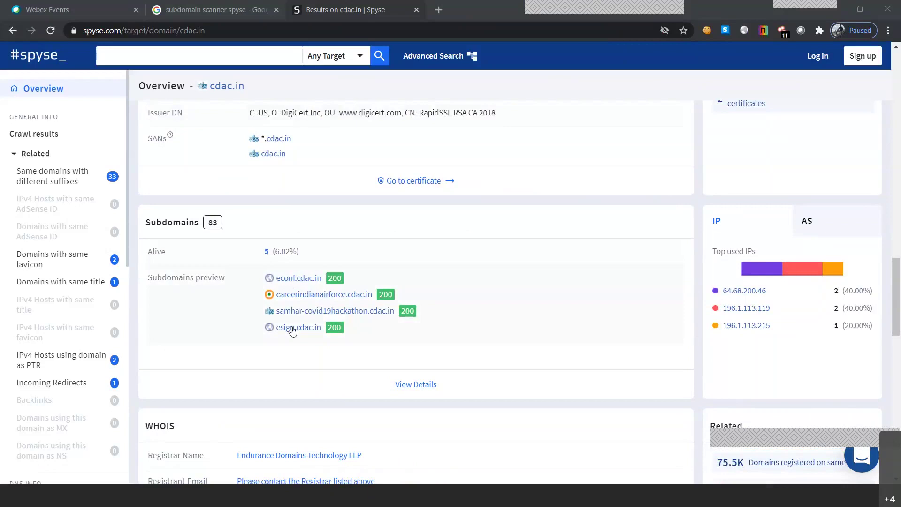
- Open the related same domains with different suffixes for cdac.in and look through the results
{"action": "left_click", "coordinate": [74, 190]}
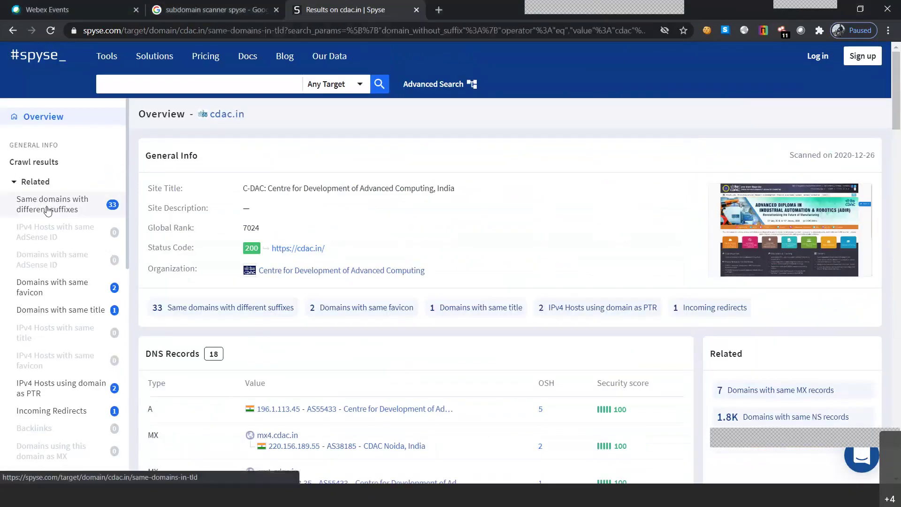
{"action": "left_click", "coordinate": [47, 211]}
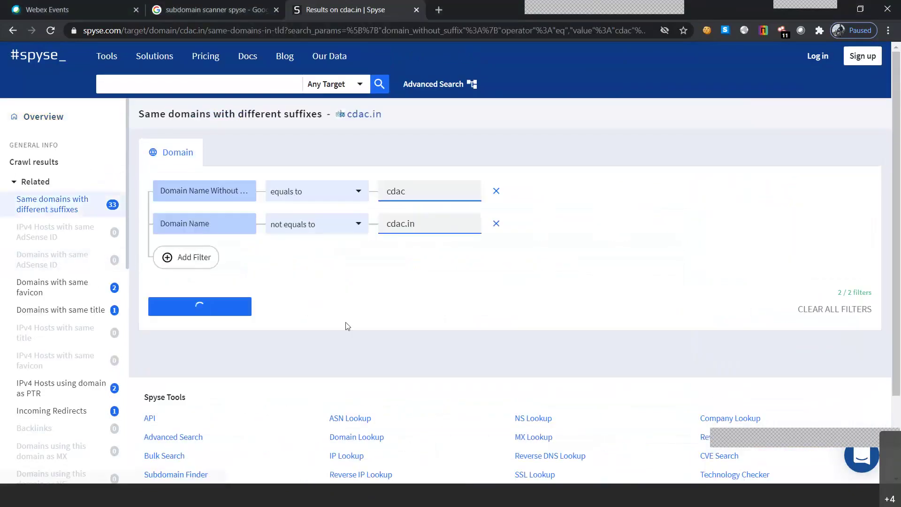
{"action": "scroll", "coordinate": [343, 324], "scroll_direction": "down", "scroll_amount": 2}
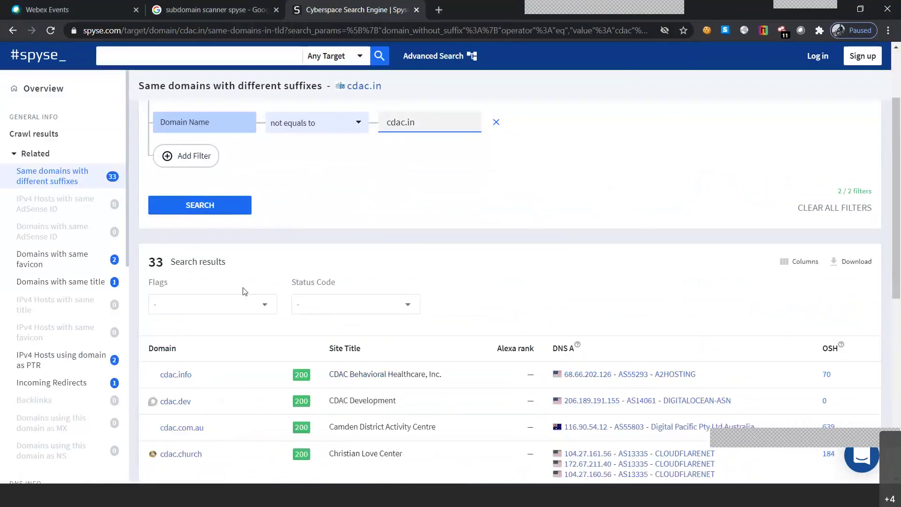
{"action": "scroll", "coordinate": [244, 291], "scroll_direction": "down", "scroll_amount": 3}
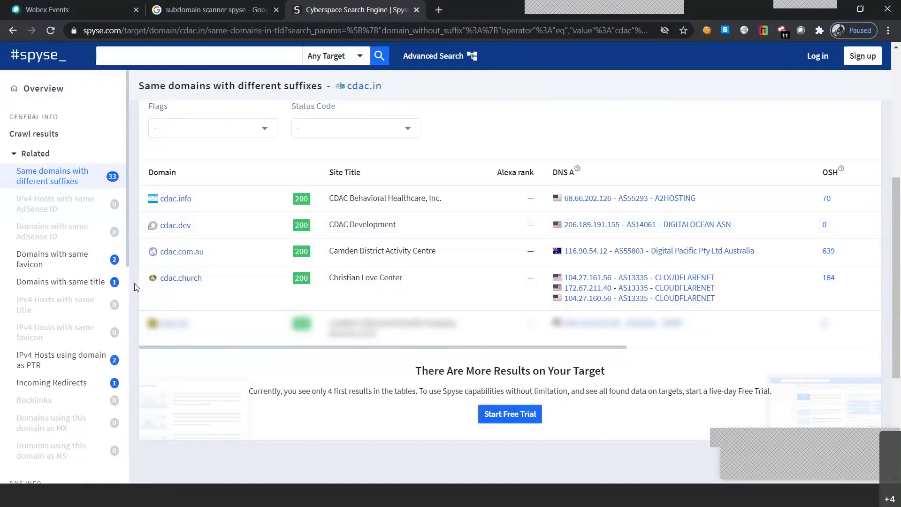
{"action": "scroll", "coordinate": [91, 332], "scroll_direction": "up", "scroll_amount": 6}
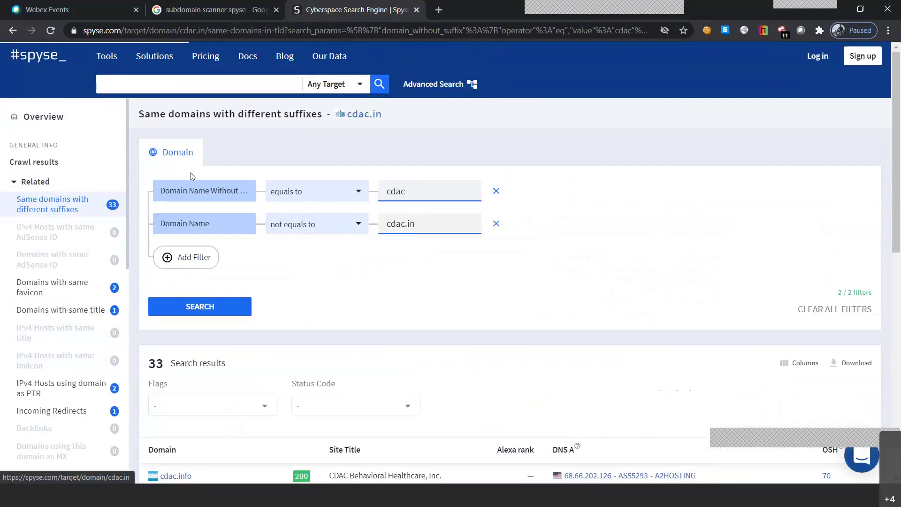
- Return to the cdac.in overview and review its DNS records, subdomains preview, WHOIS and organization sections
{"action": "left_click", "coordinate": [52, 120]}
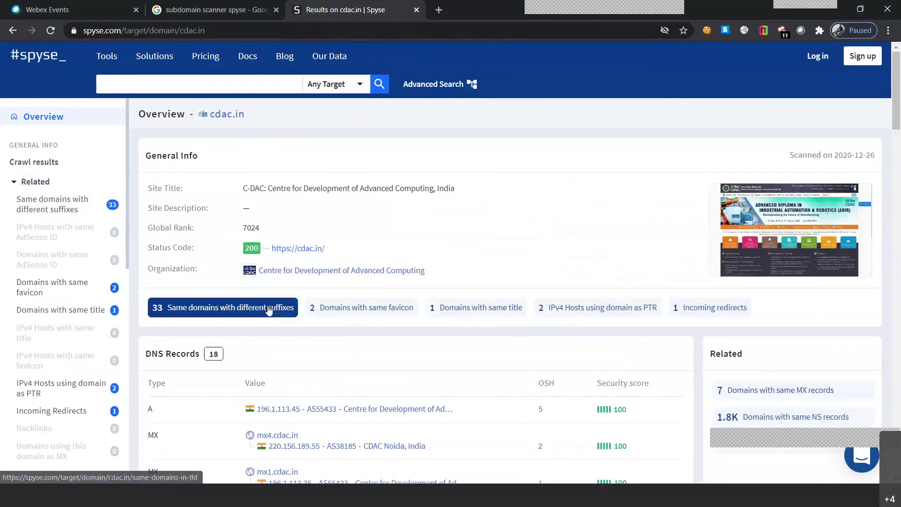
{"action": "scroll", "coordinate": [275, 308], "scroll_direction": "down", "scroll_amount": 3}
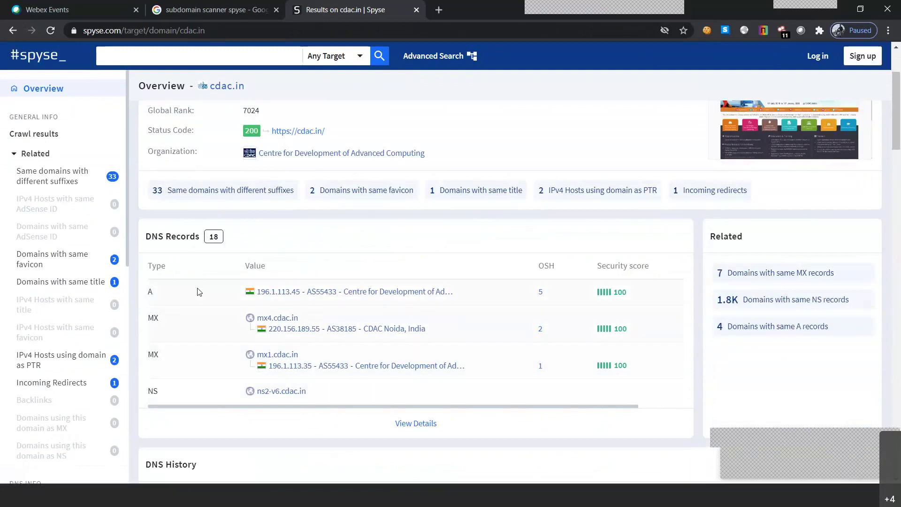
{"action": "scroll", "coordinate": [197, 277], "scroll_direction": "up", "scroll_amount": 3}
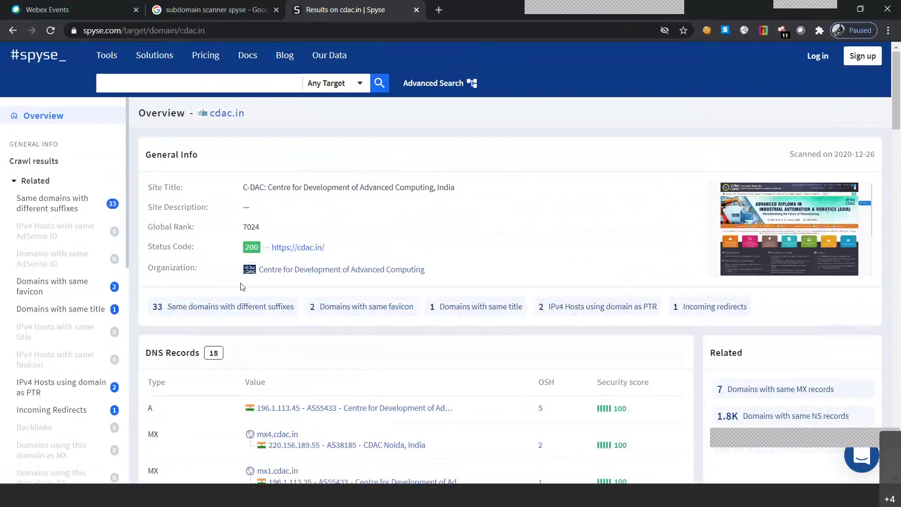
{"action": "scroll", "coordinate": [225, 279], "scroll_direction": "down", "scroll_amount": 10}
{"action": "scroll", "coordinate": [242, 286], "scroll_direction": "down", "scroll_amount": 15}
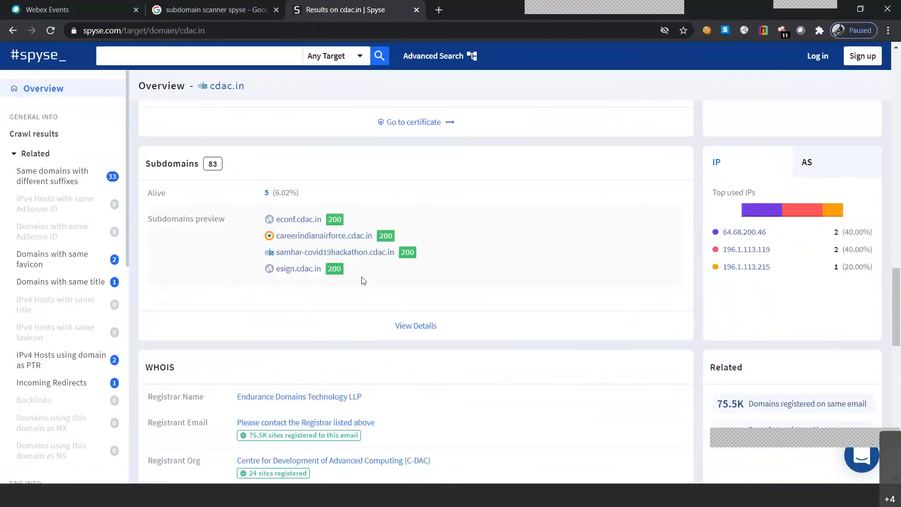
{"action": "left_click_drag", "start_coordinate": [332, 266], "coordinate": [262, 221]}
{"action": "left_click", "coordinate": [203, 260]}
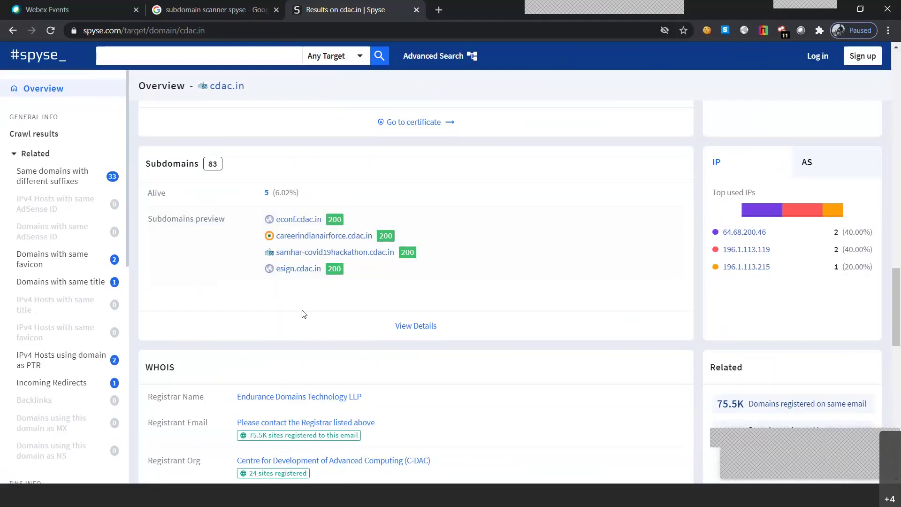
{"action": "scroll", "coordinate": [223, 302], "scroll_direction": "down", "scroll_amount": 5}
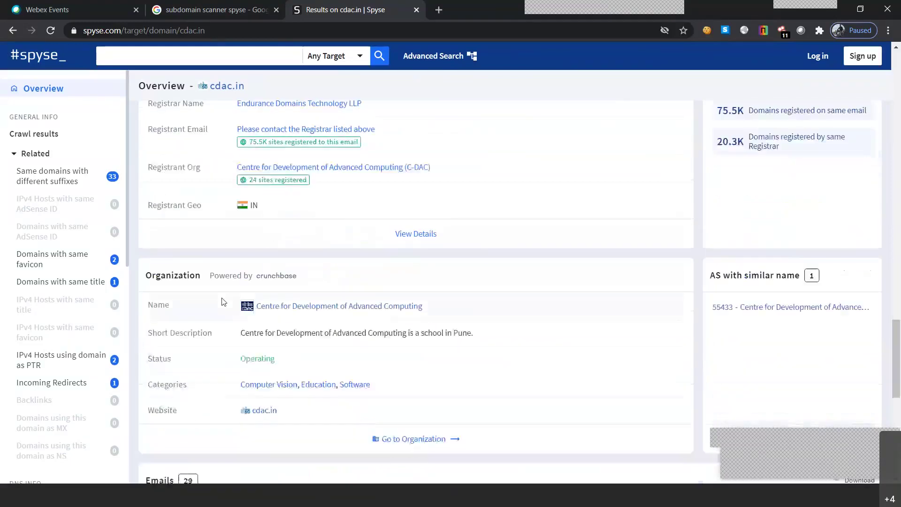
{"action": "scroll", "coordinate": [223, 302], "scroll_direction": "up", "scroll_amount": 10}
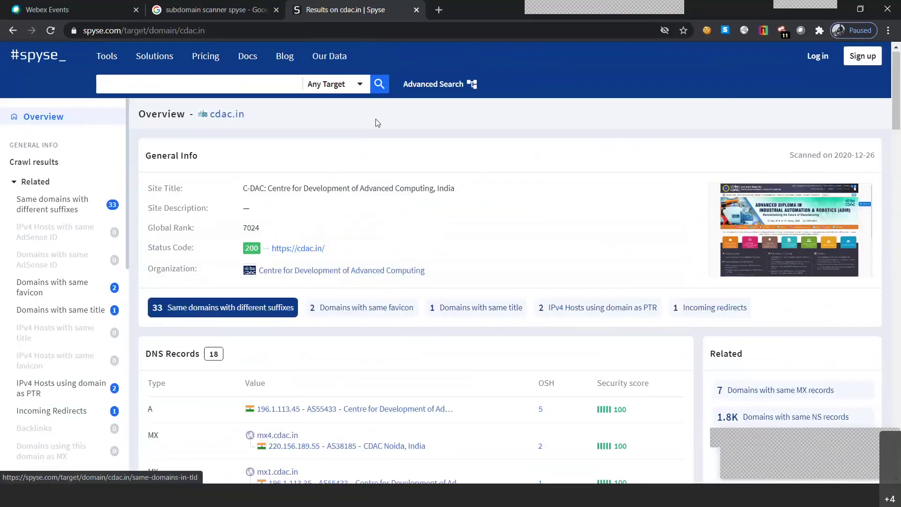
- Close the Spyse report and search Google for "wayback machine"
{"action": "left_click", "coordinate": [417, 10]}
{"action": "left_click_drag", "start_coordinate": [218, 71], "coordinate": [87, 69]}
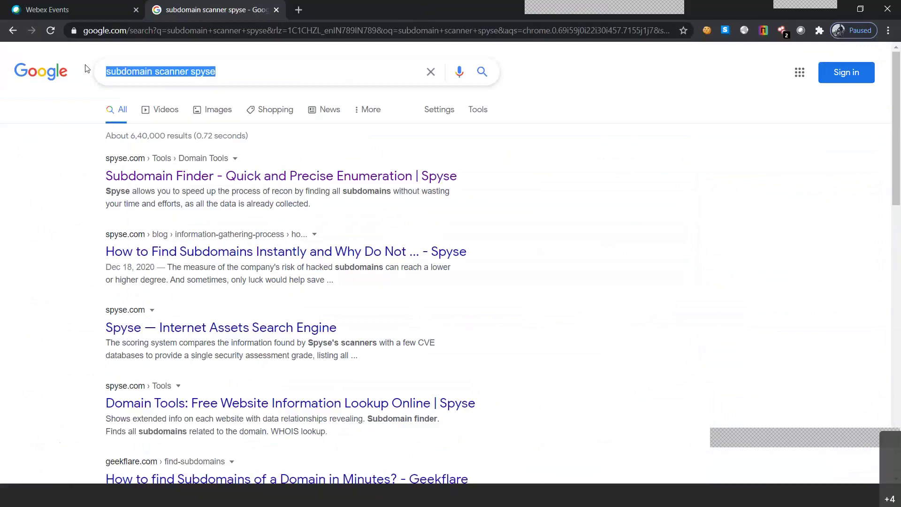
{"action": "type", "text": "wayba"}
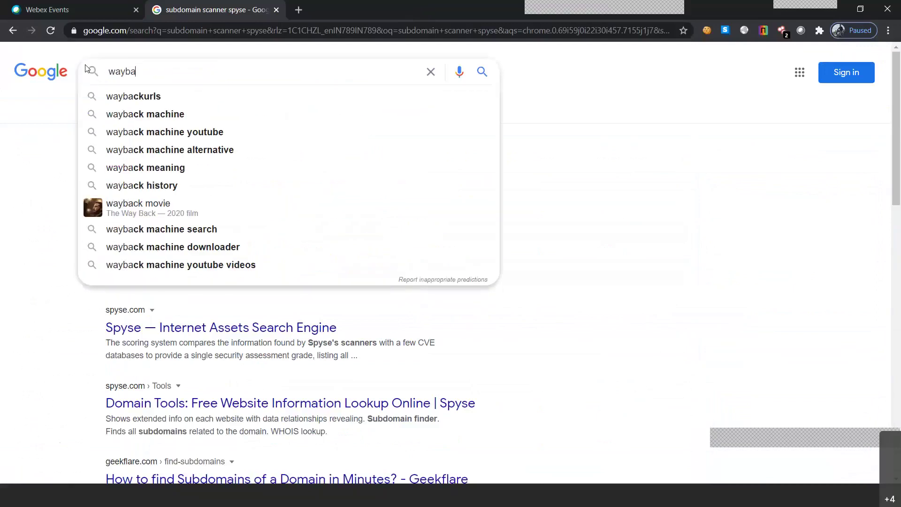
{"action": "left_click", "coordinate": [141, 114]}
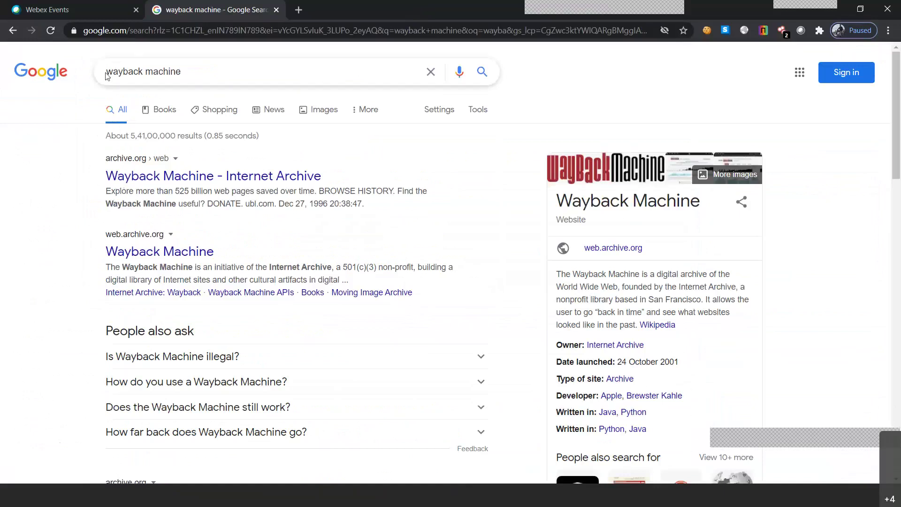
- Open the Internet Archive's Wayback Machine result in a new tab and switch to it
{"action": "right_click", "coordinate": [114, 183]}
{"action": "left_click", "coordinate": [141, 188]}
{"action": "key", "text": "ctrl+Tab"}
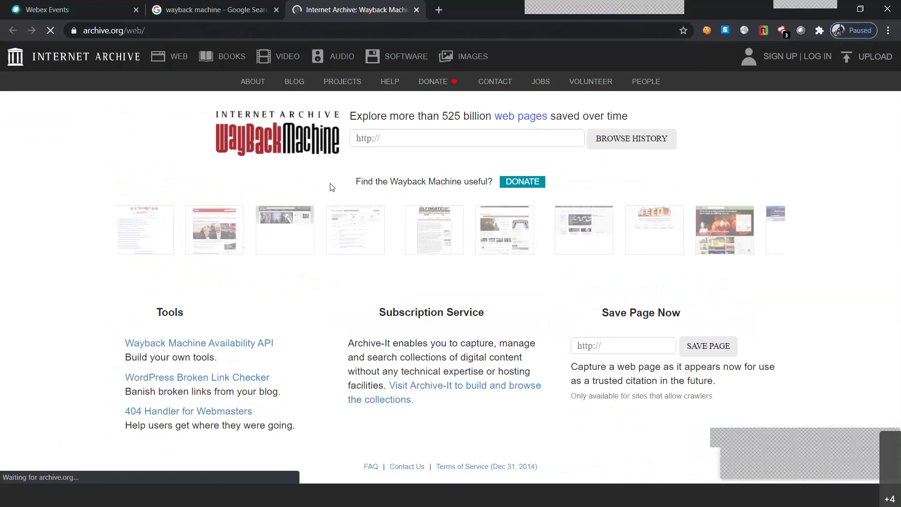
- Browse the archived history of cdac.in in the Wayback Machine
{"action": "left_click", "coordinate": [400, 133]}
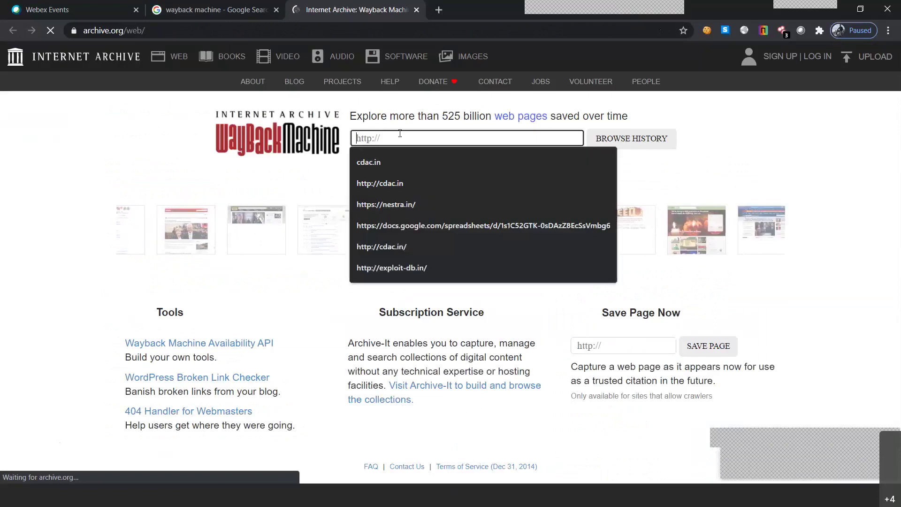
{"action": "left_click", "coordinate": [392, 162]}
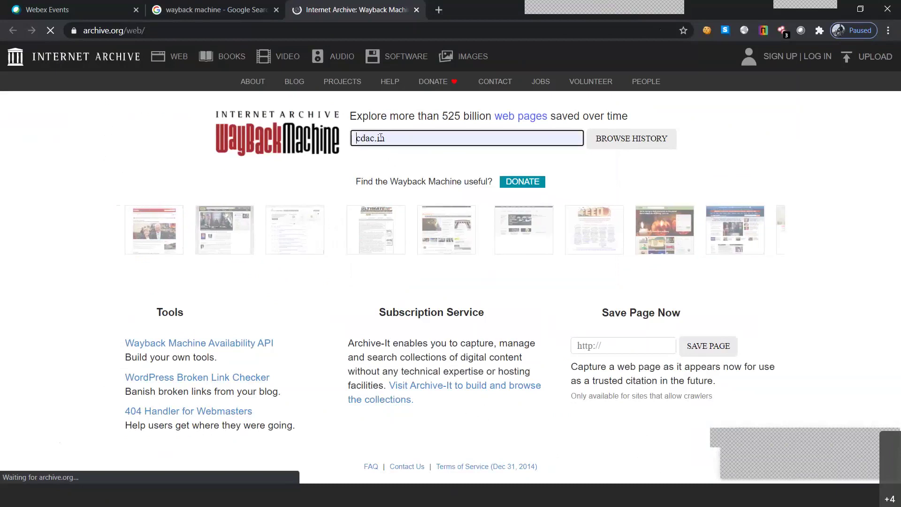
{"action": "left_click", "coordinate": [623, 141]}
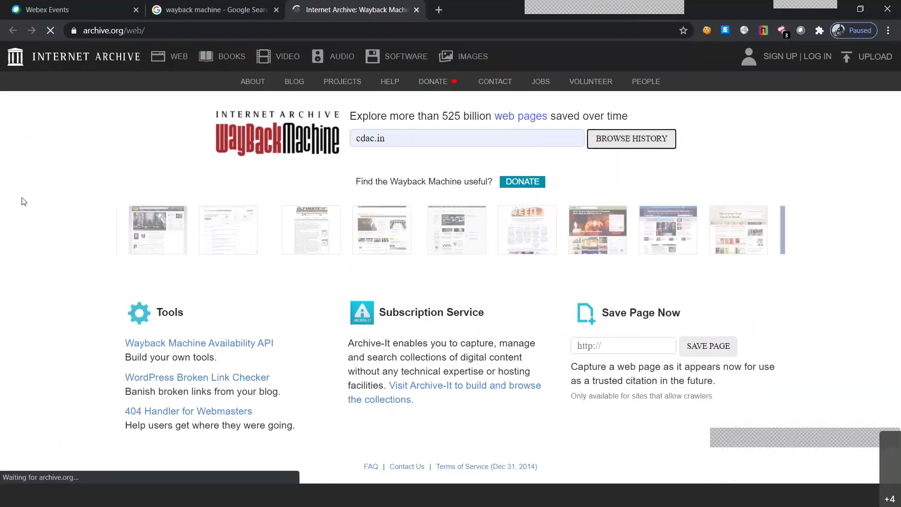